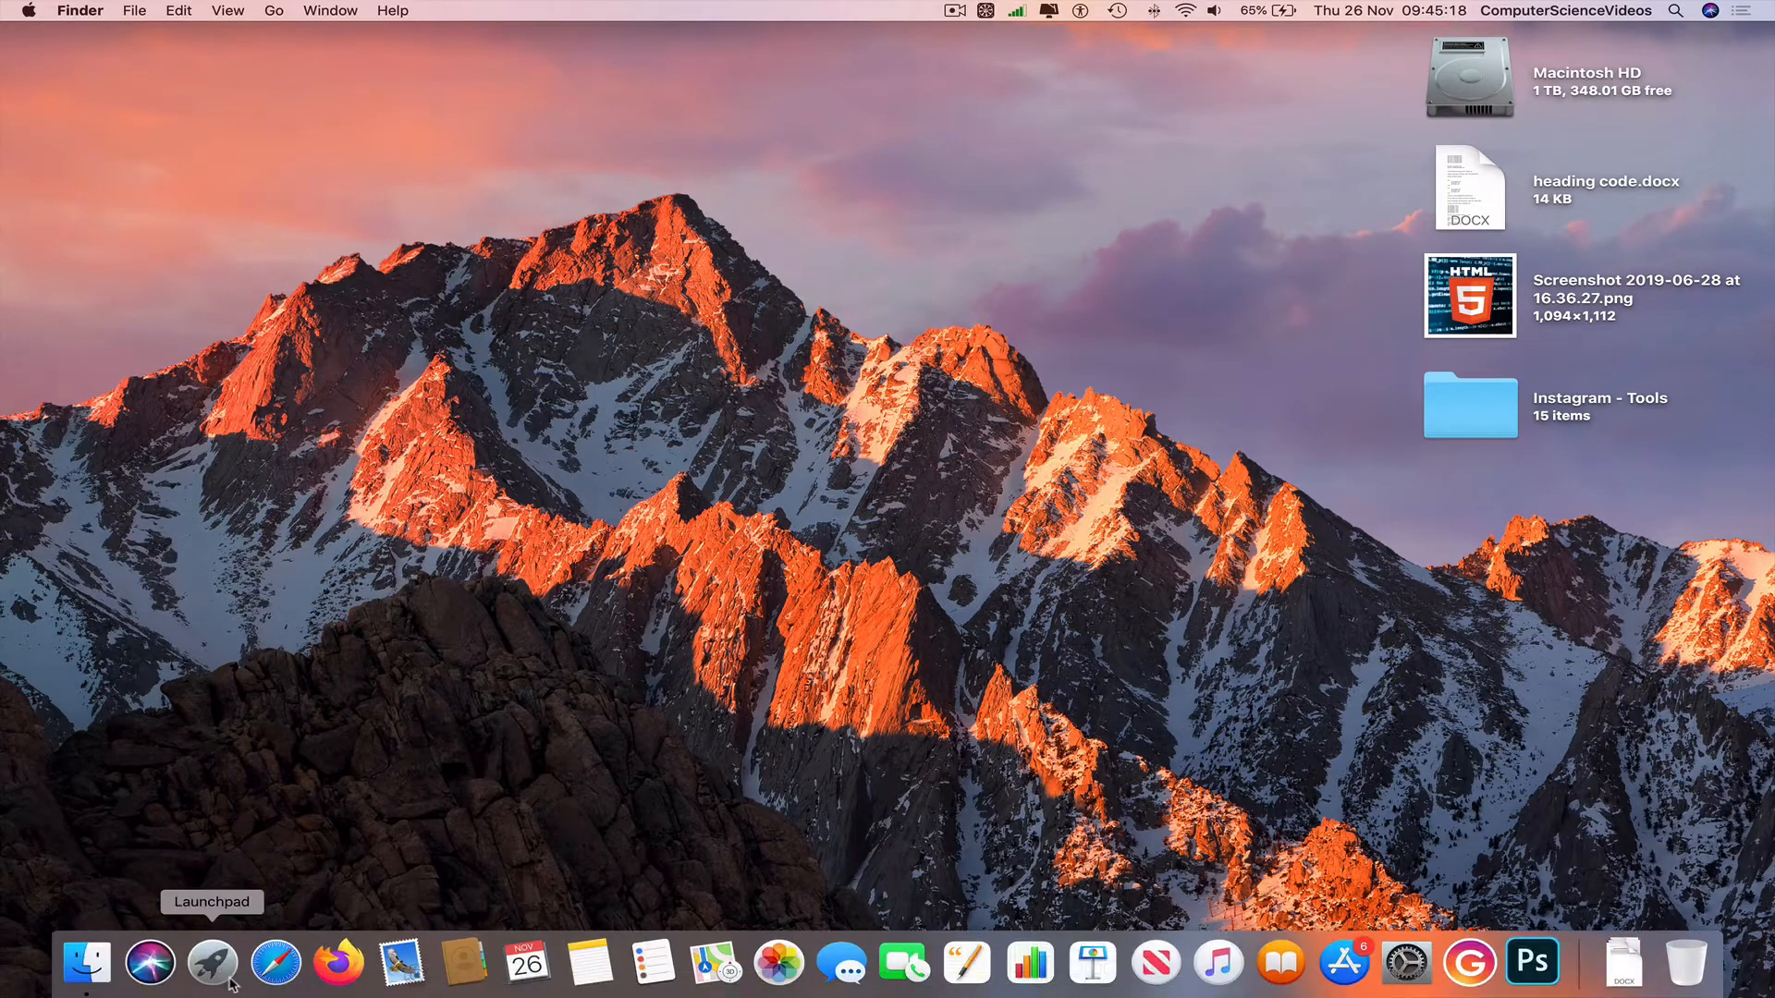
# Launch Google Chrome from Launchpad's Web Browsing folder and load office.com.
pyautogui.click(228, 984)
pyautogui.hscroll(-3, 535, 625)
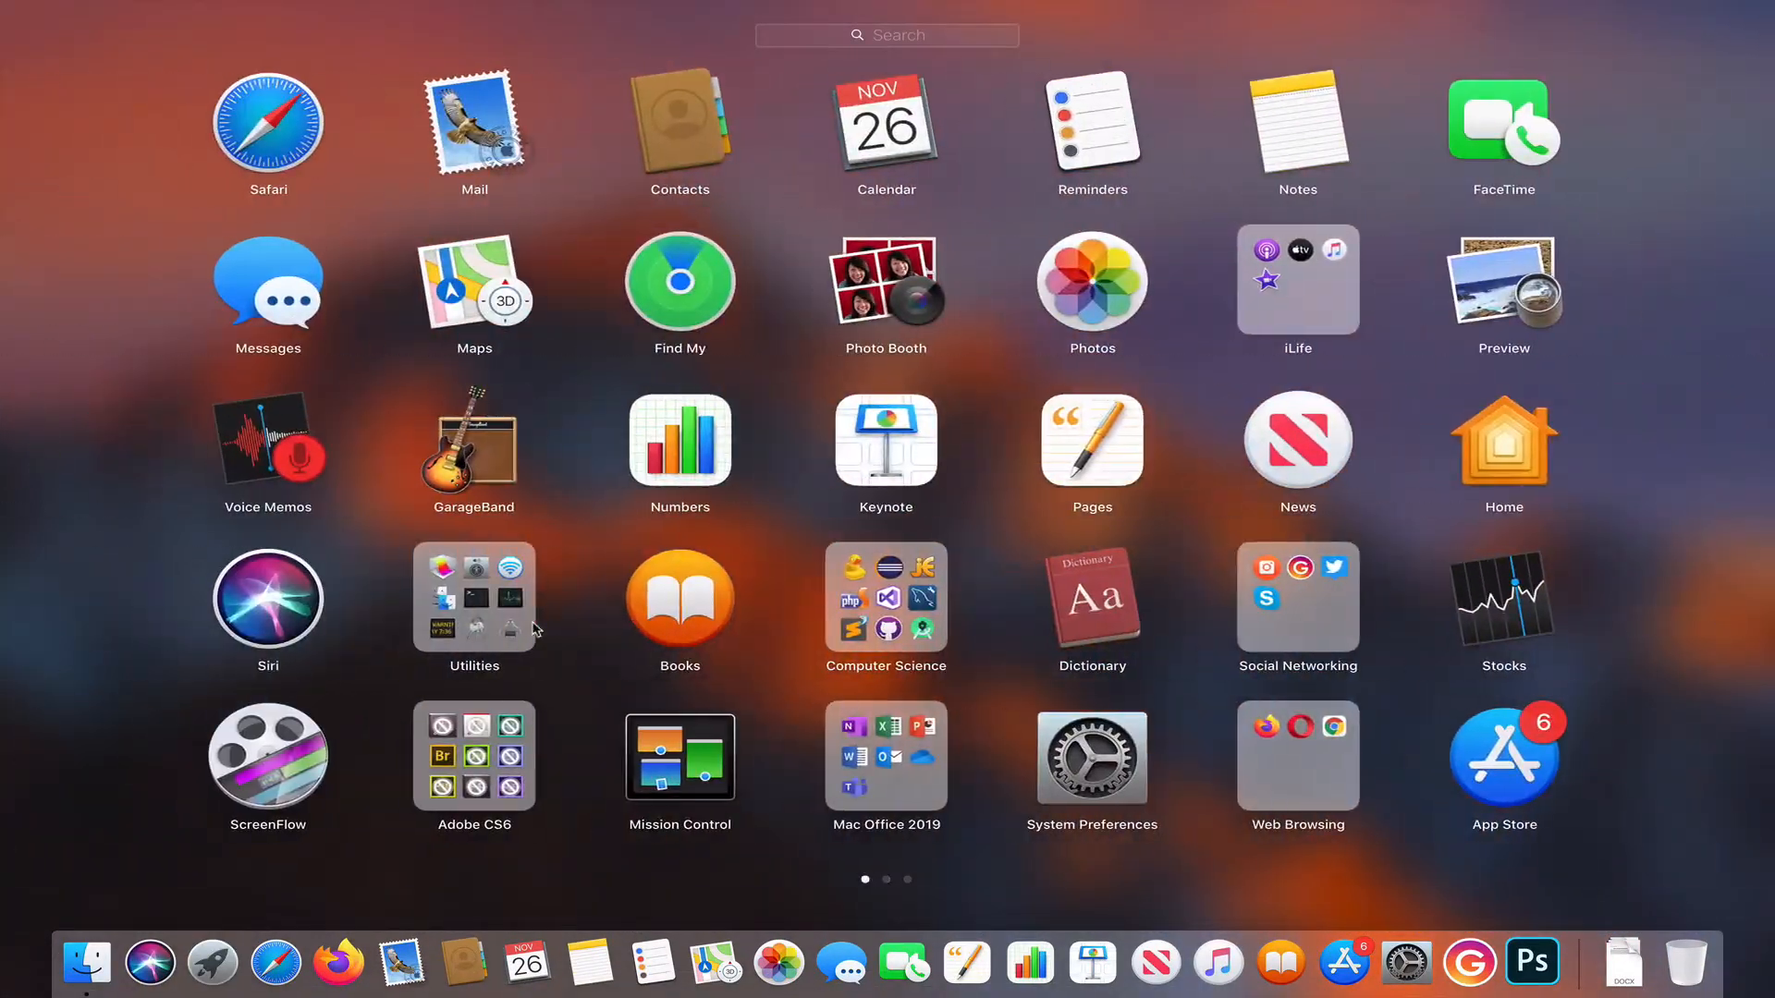
pyautogui.click(1268, 727)
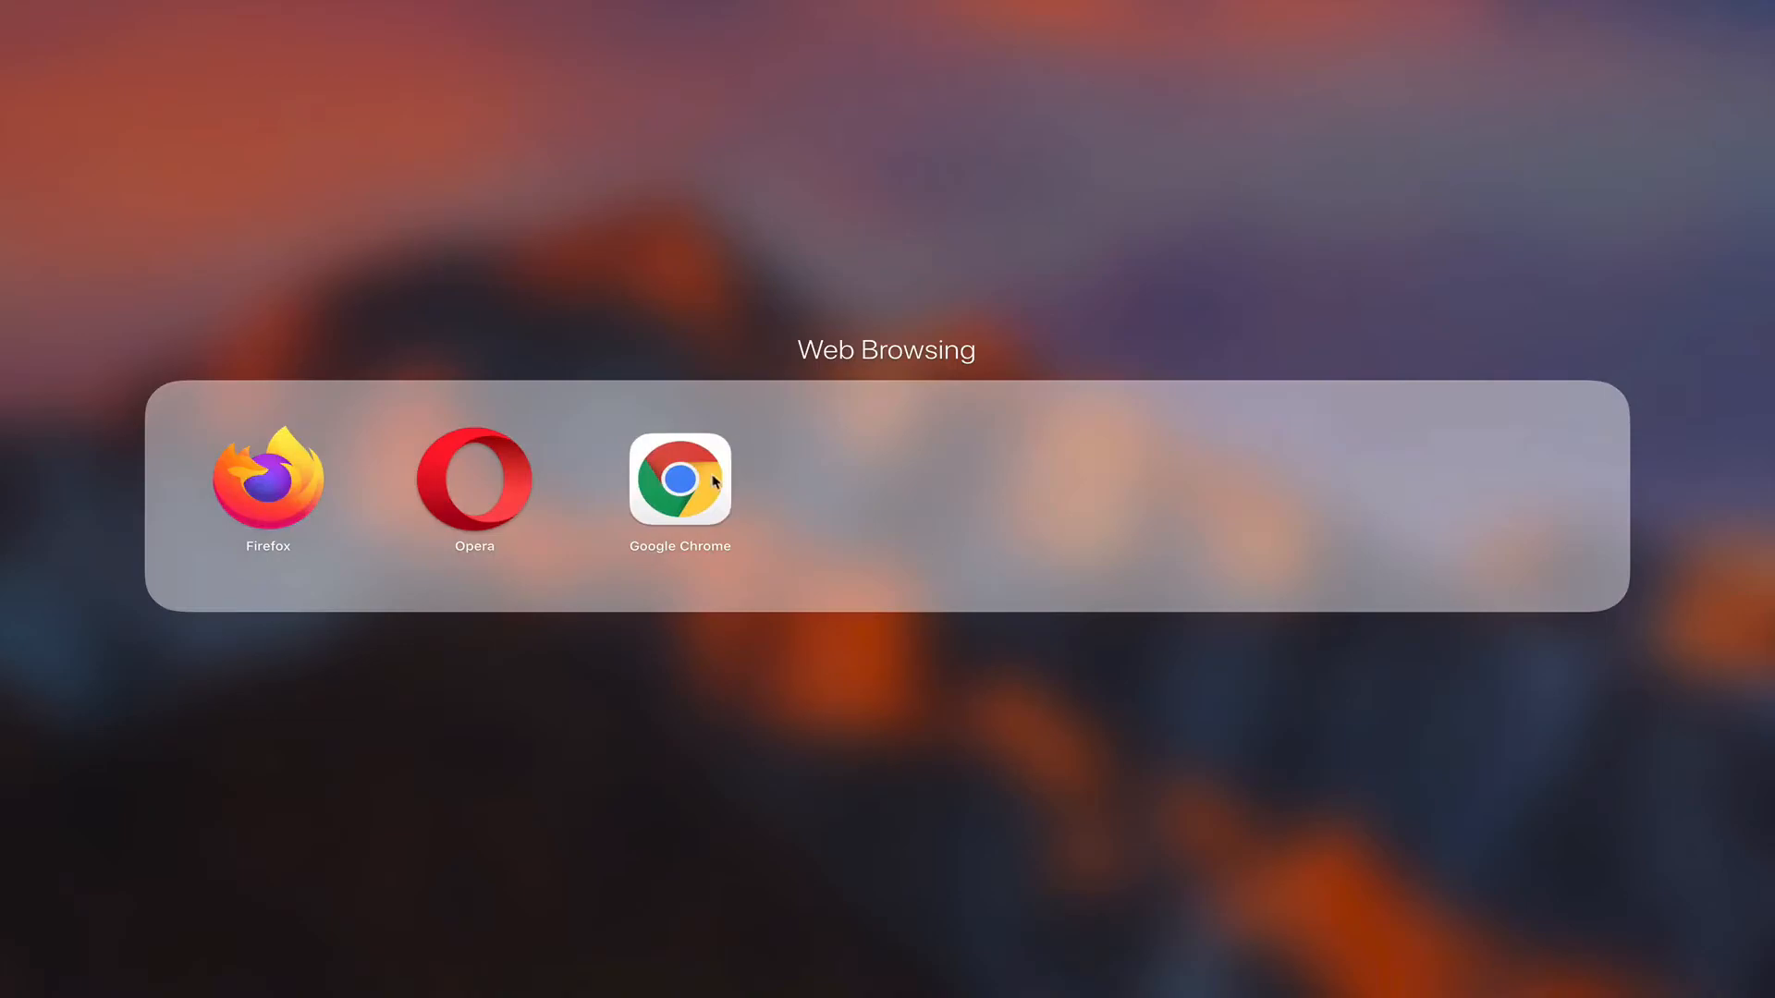
pyautogui.click(715, 481)
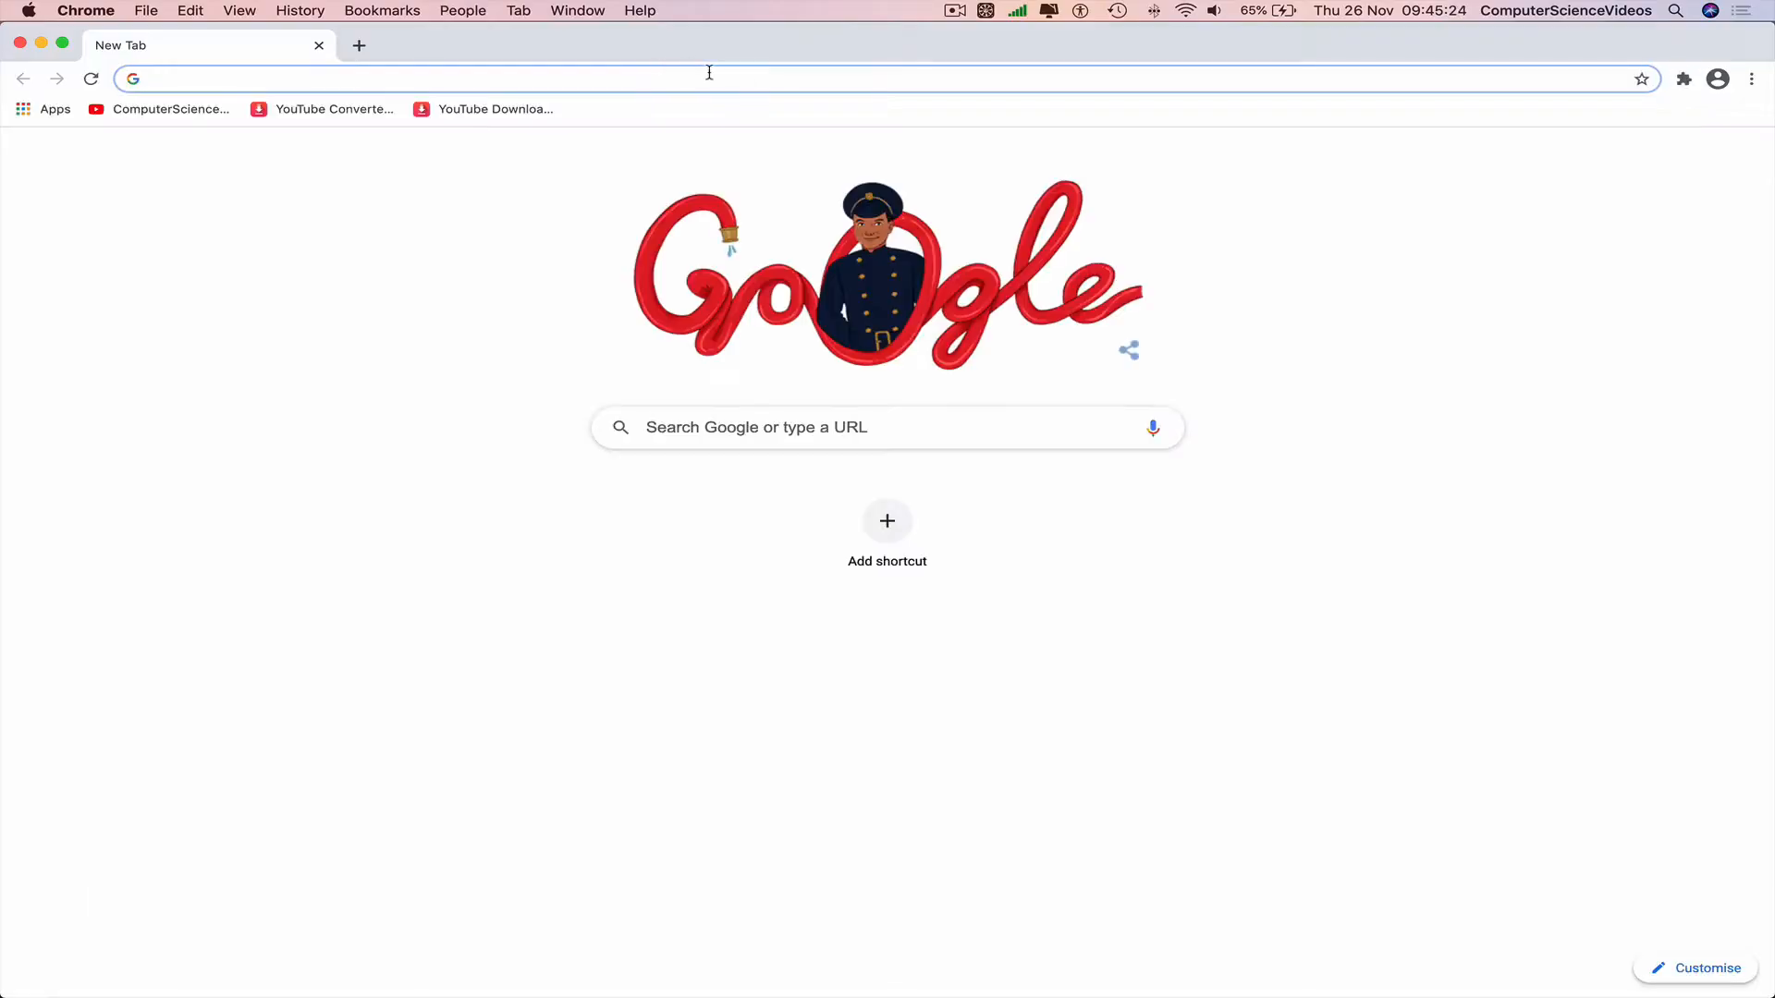
pyautogui.write('office.com')
pyautogui.press('Return')
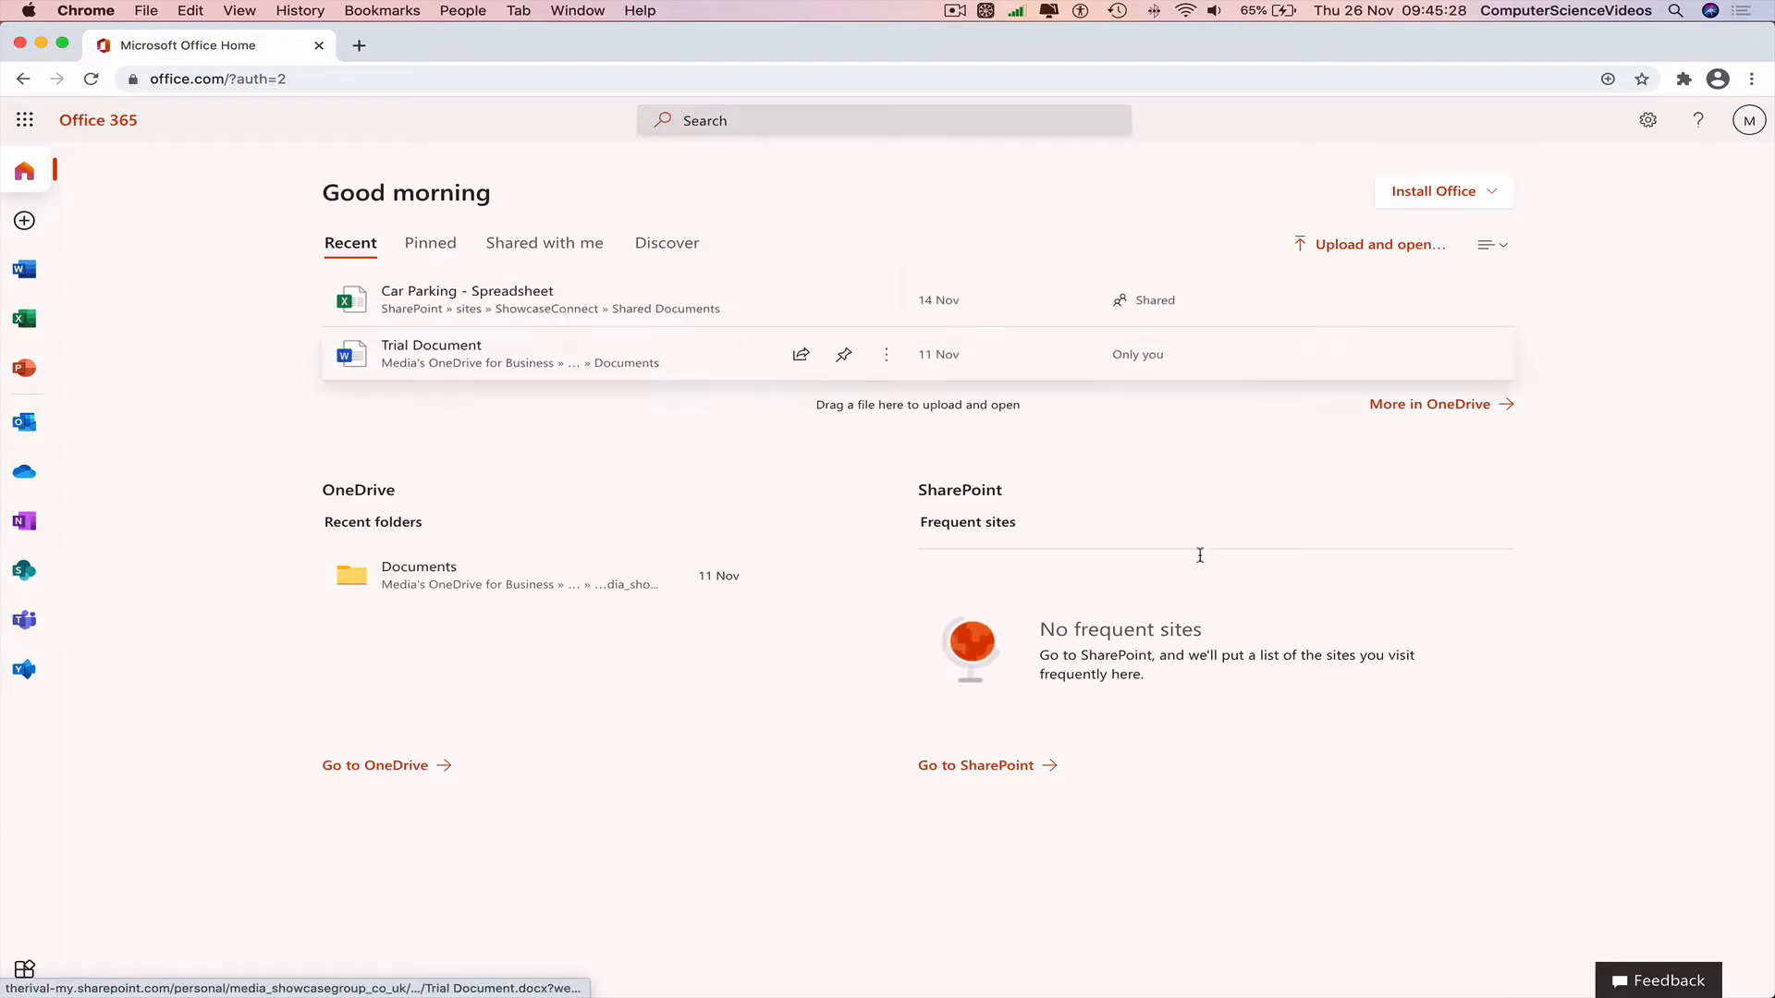
# Open Microsoft Whiteboard from the Office 365 All Apps list.
pyautogui.click(22, 978)
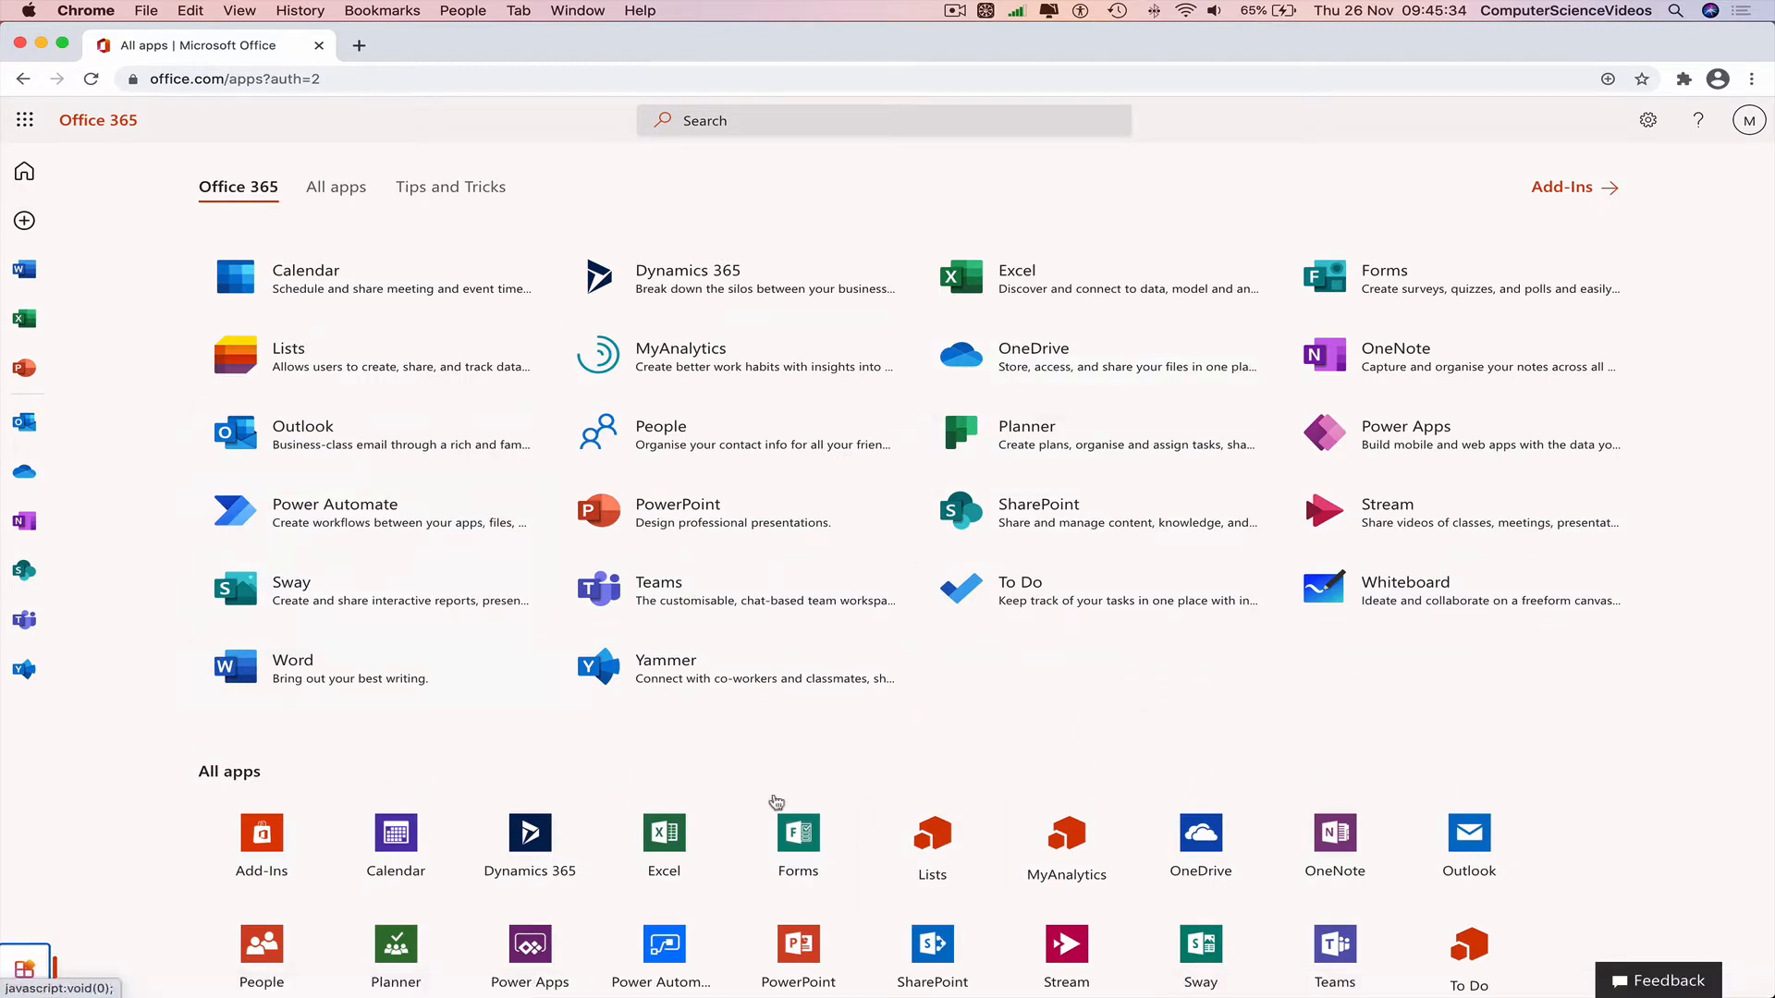
pyautogui.click(1465, 638)
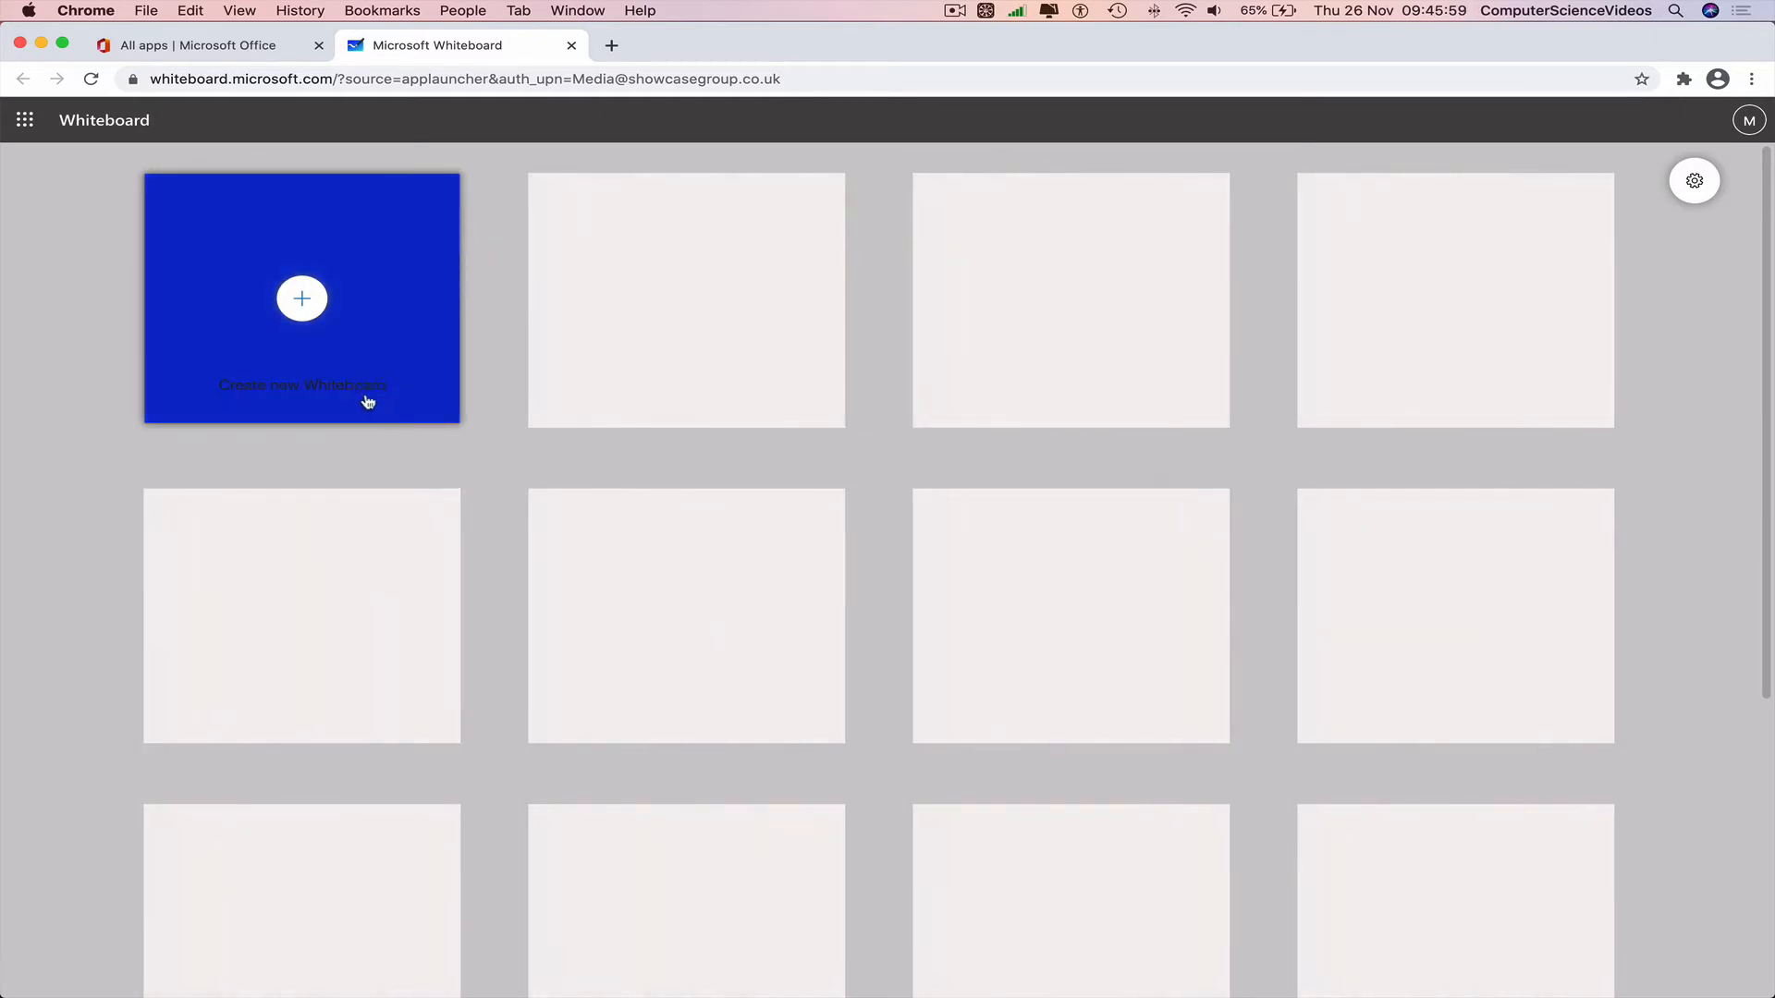
# Check the Settings panel and app launcher, then create a new blank whiteboard.
pyautogui.click(1696, 184)
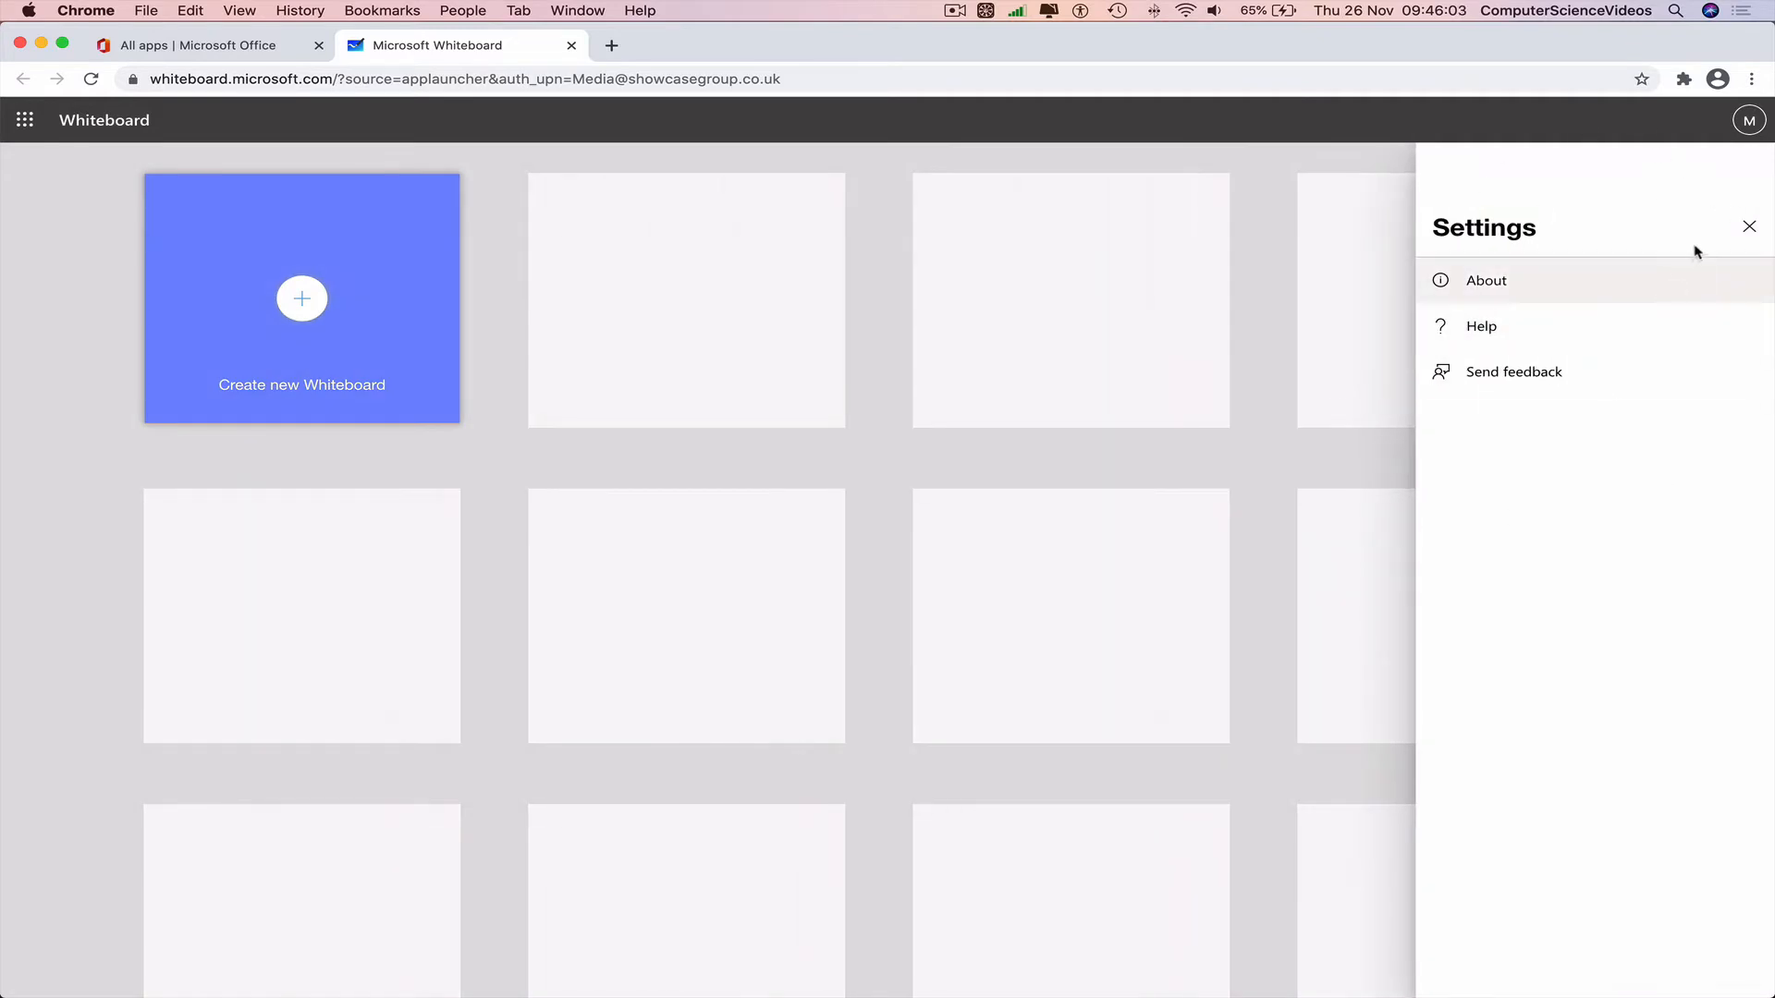
pyautogui.click(1748, 228)
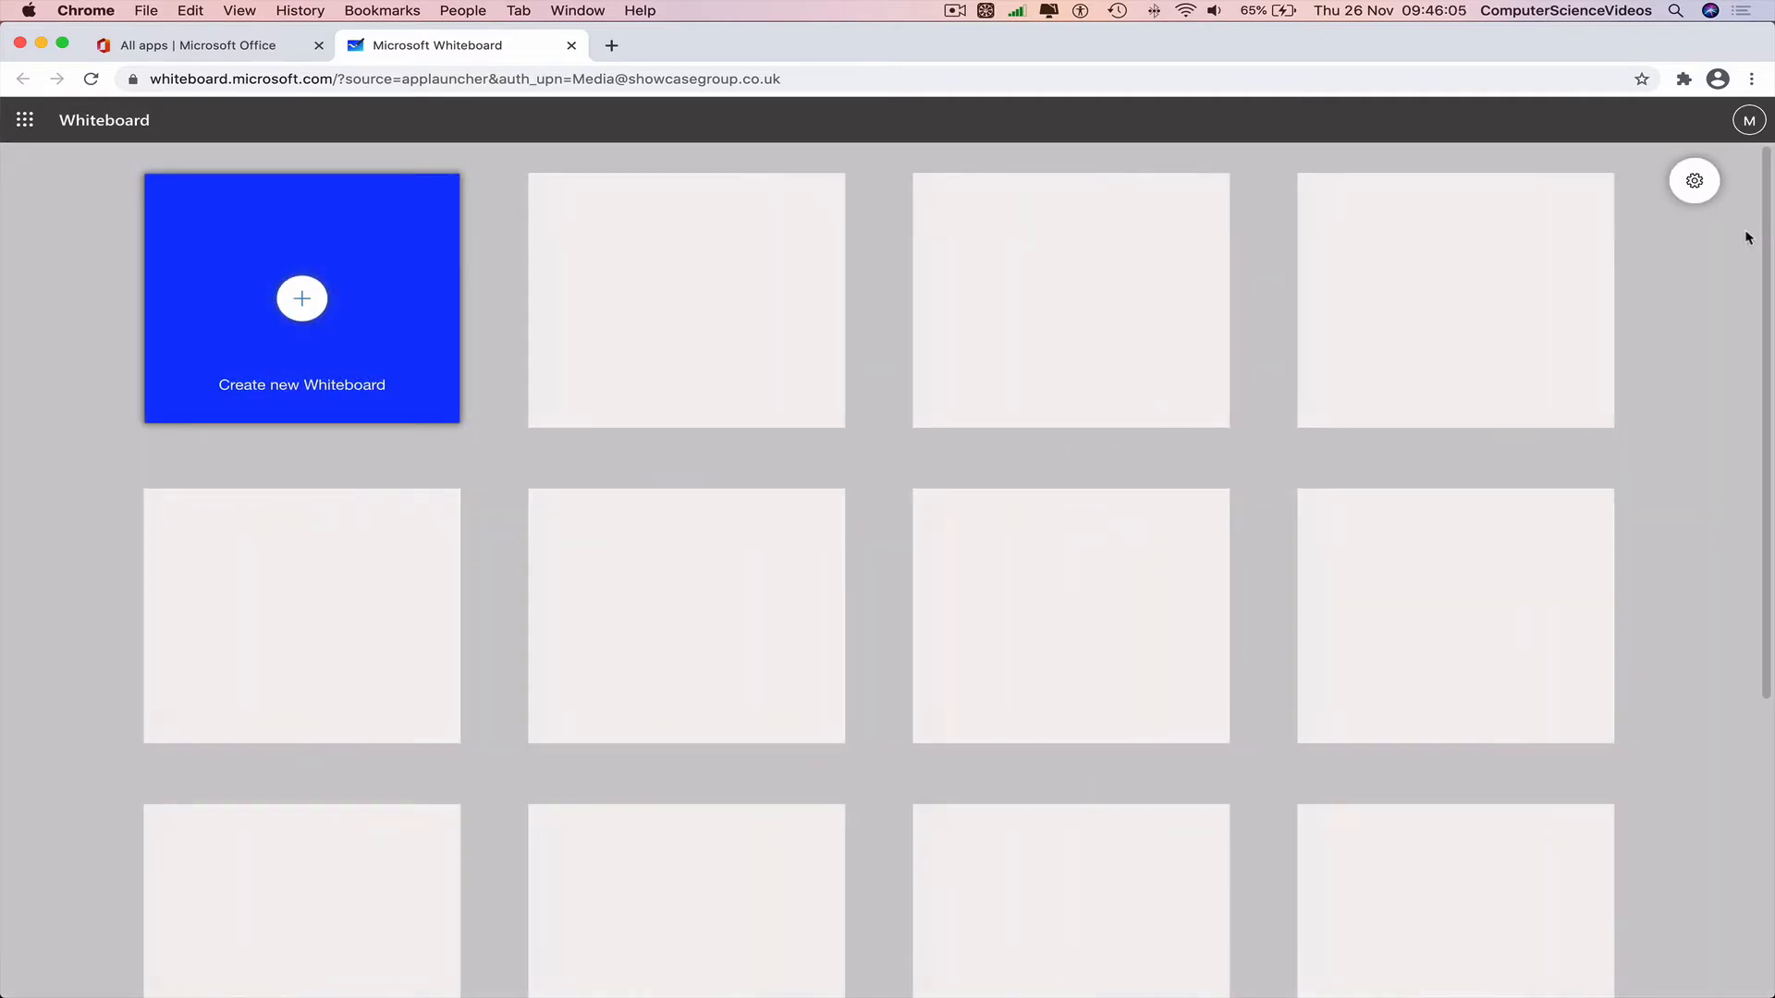
pyautogui.click(18, 125)
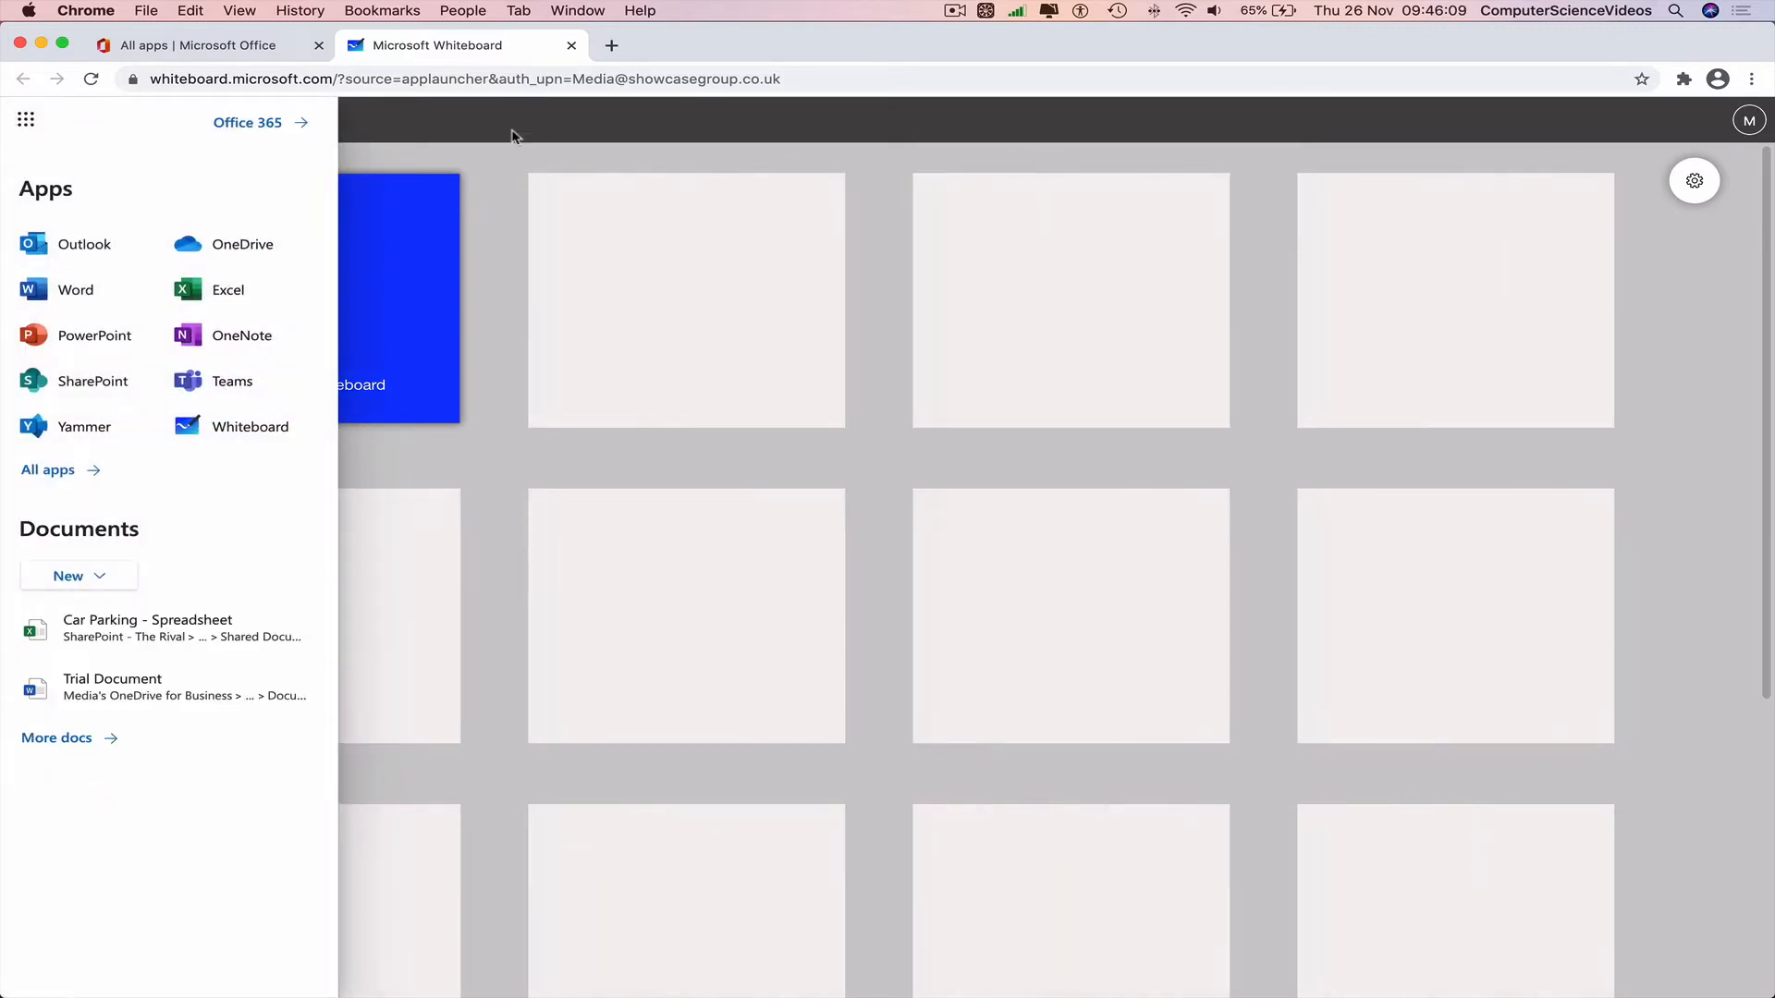
pyautogui.click(478, 130)
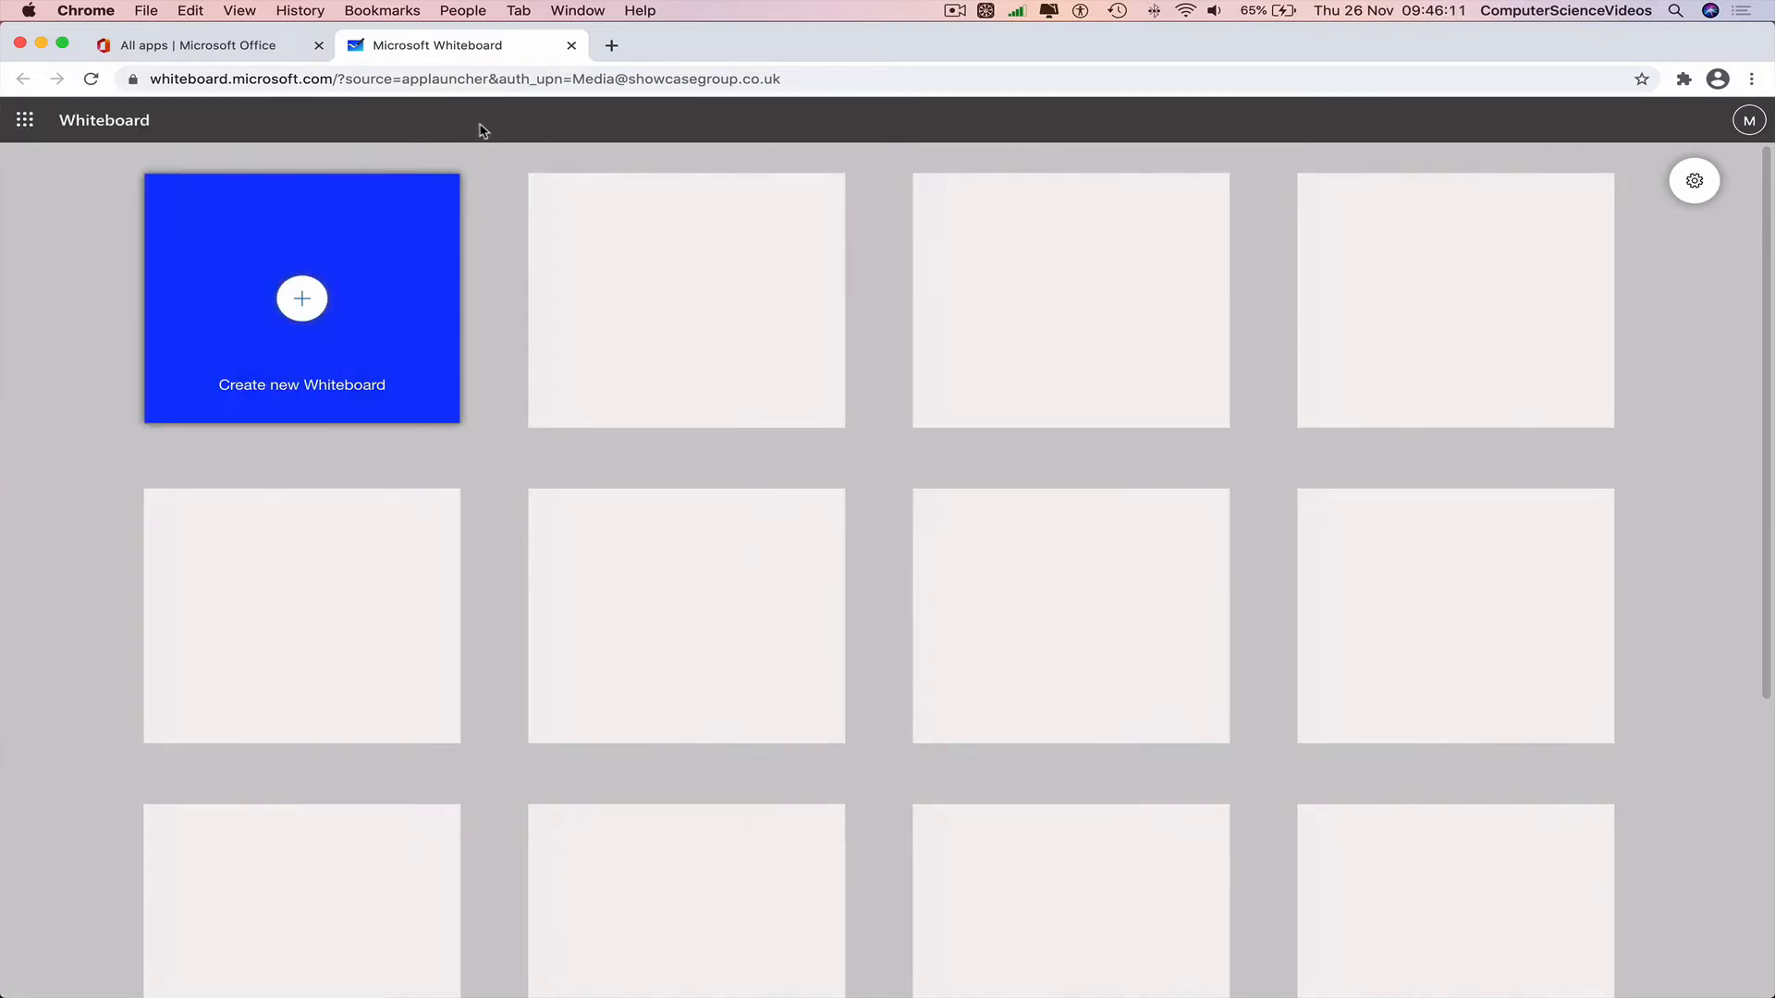
pyautogui.click(304, 308)
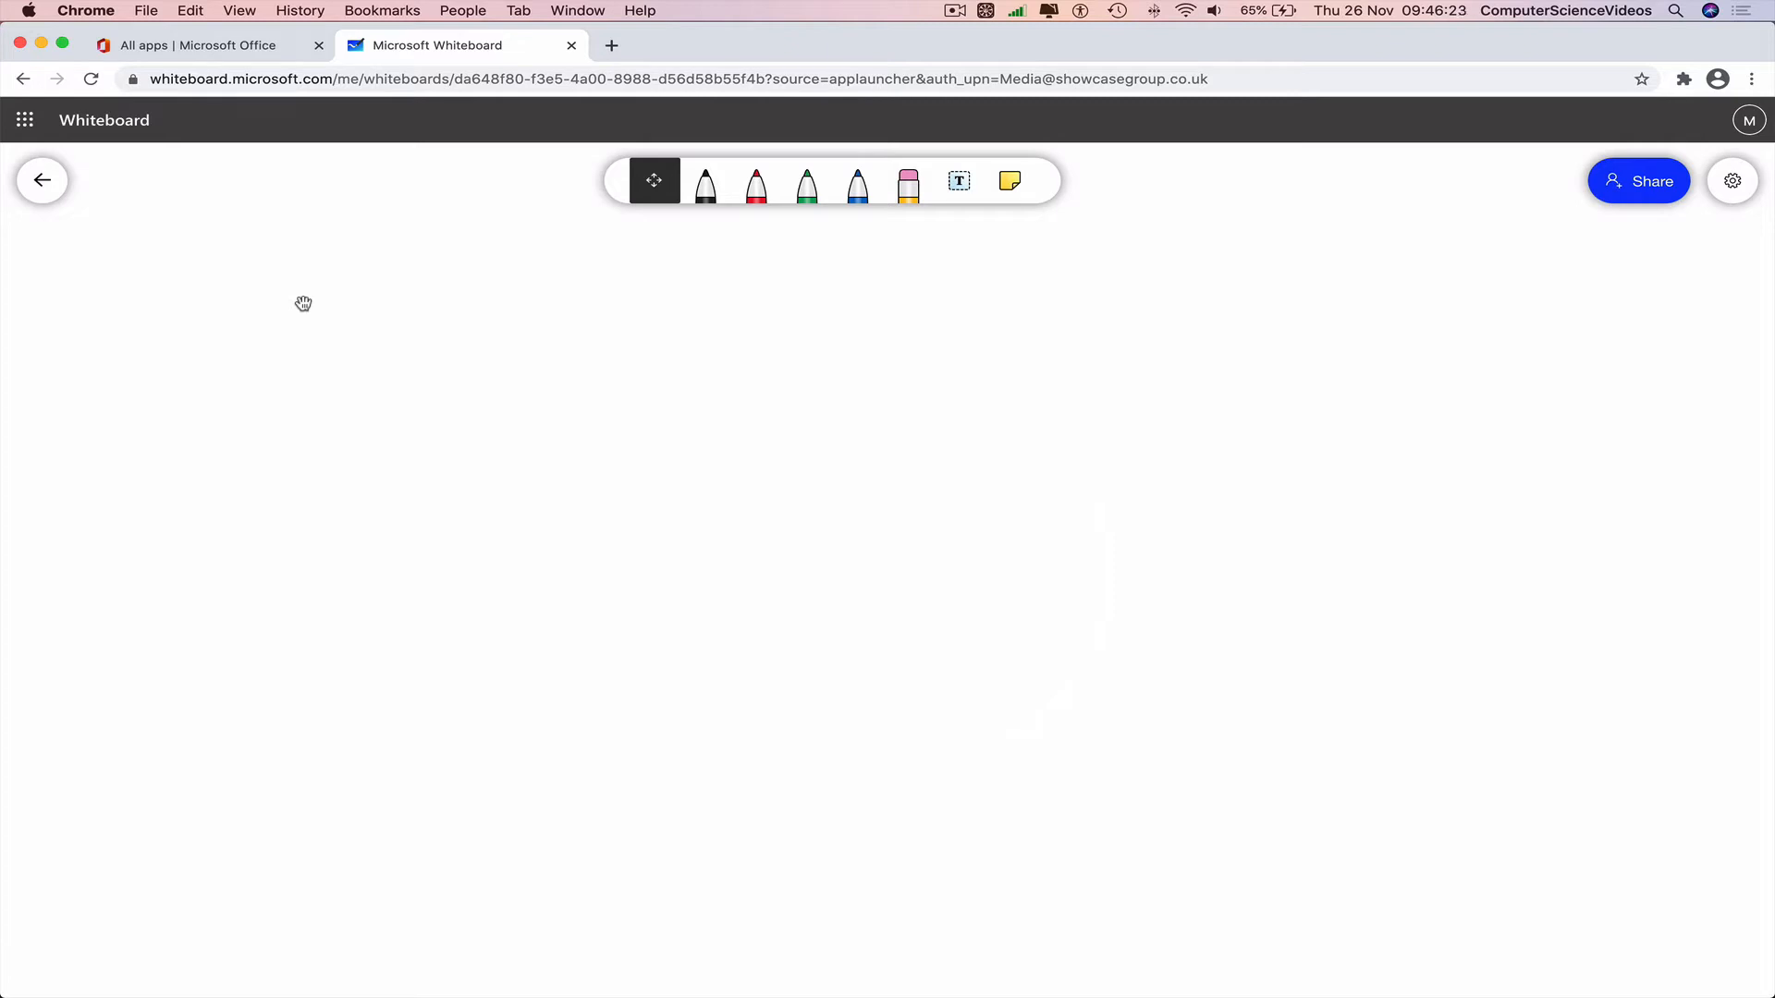
pyautogui.click(706, 188)
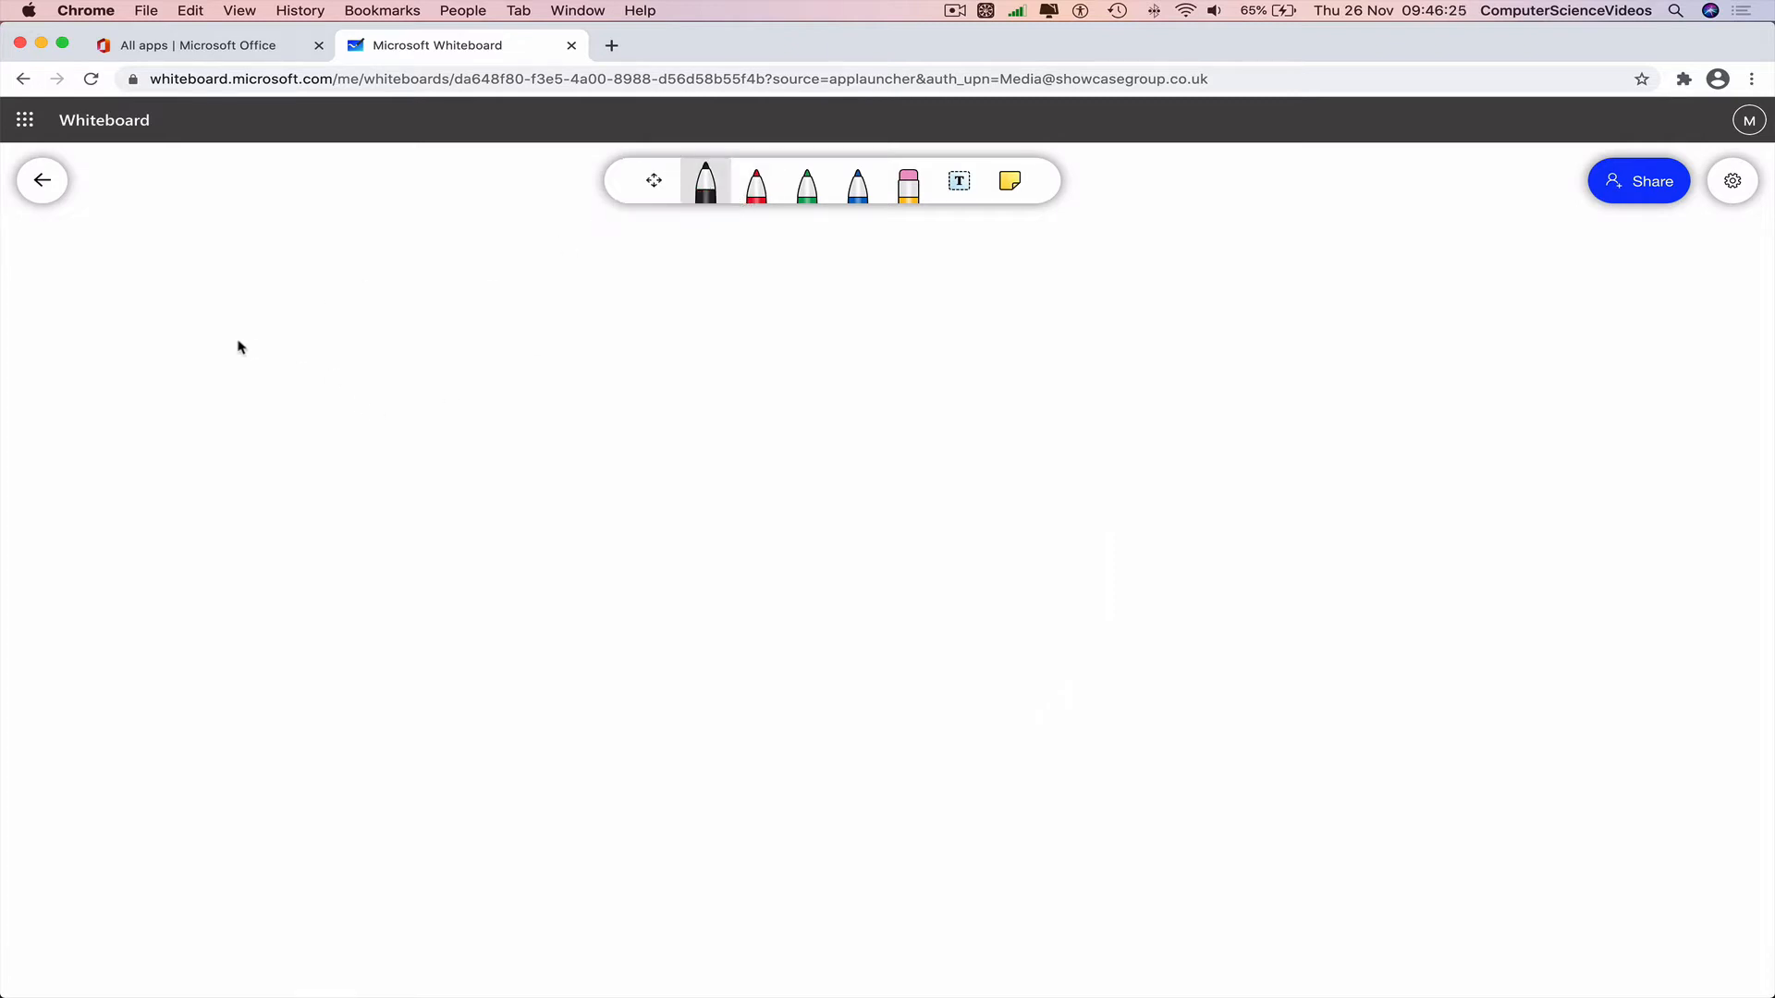
pyautogui.moveTo(218, 340)
pyautogui.mouseDown()
pyautogui.moveTo(425, 319)
pyautogui.moveTo(181, 412)
pyautogui.moveTo(446, 462)
pyautogui.moveTo(537, 602)
pyautogui.moveTo(529, 636)
pyautogui.moveTo(170, 665)
pyautogui.moveTo(238, 595)
pyautogui.moveTo(515, 708)
pyautogui.moveTo(364, 674)
pyautogui.moveTo(469, 740)
pyautogui.moveTo(432, 803)
pyautogui.mouseUp()
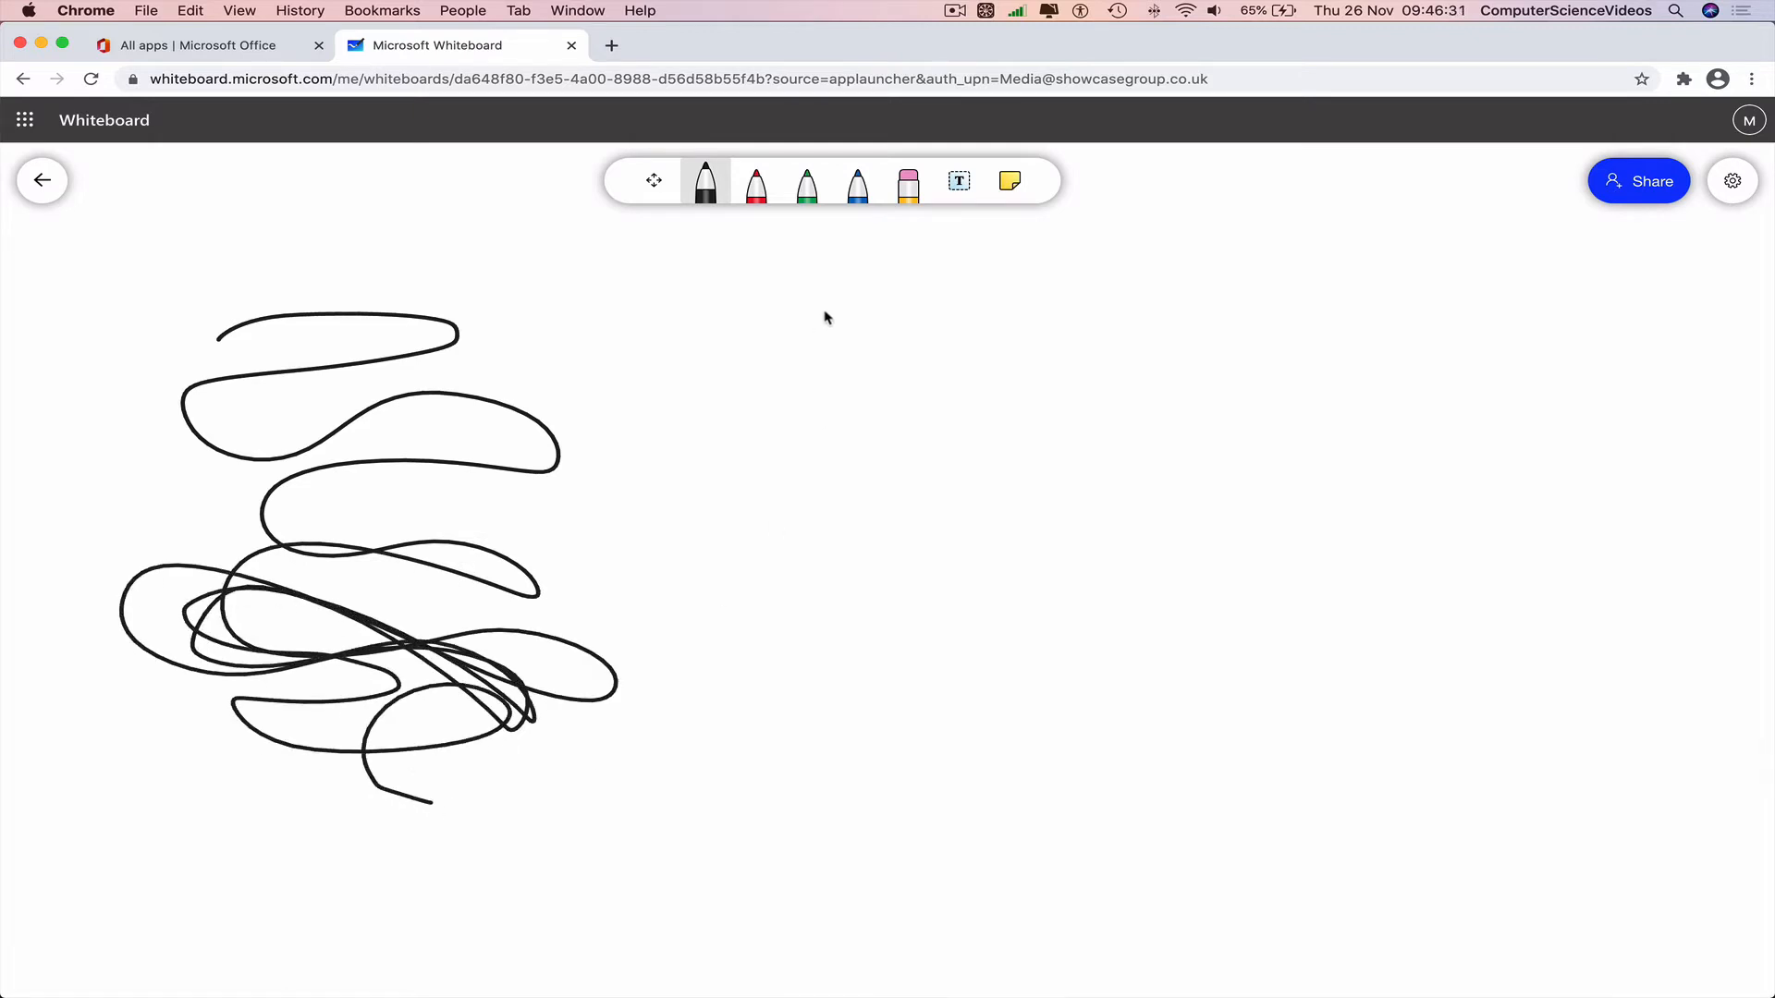
pyautogui.click(909, 182)
pyautogui.moveTo(352, 319); pyautogui.dragTo(369, 860)
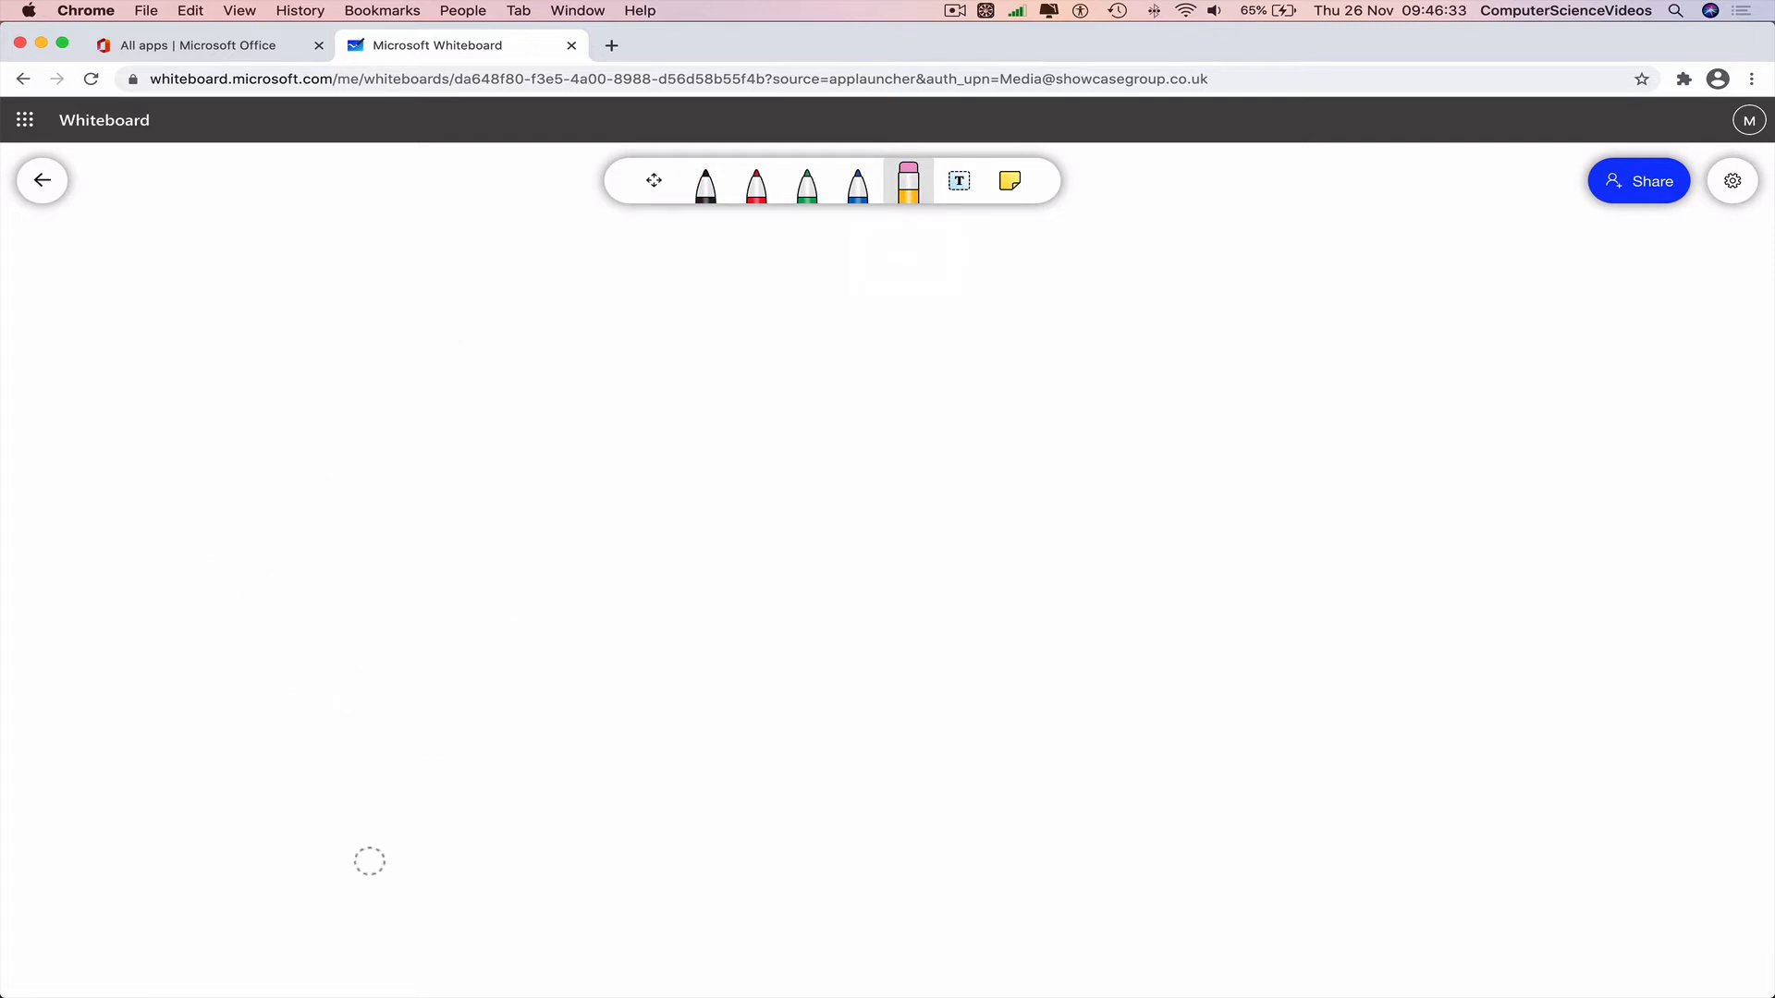
pyautogui.click(757, 188)
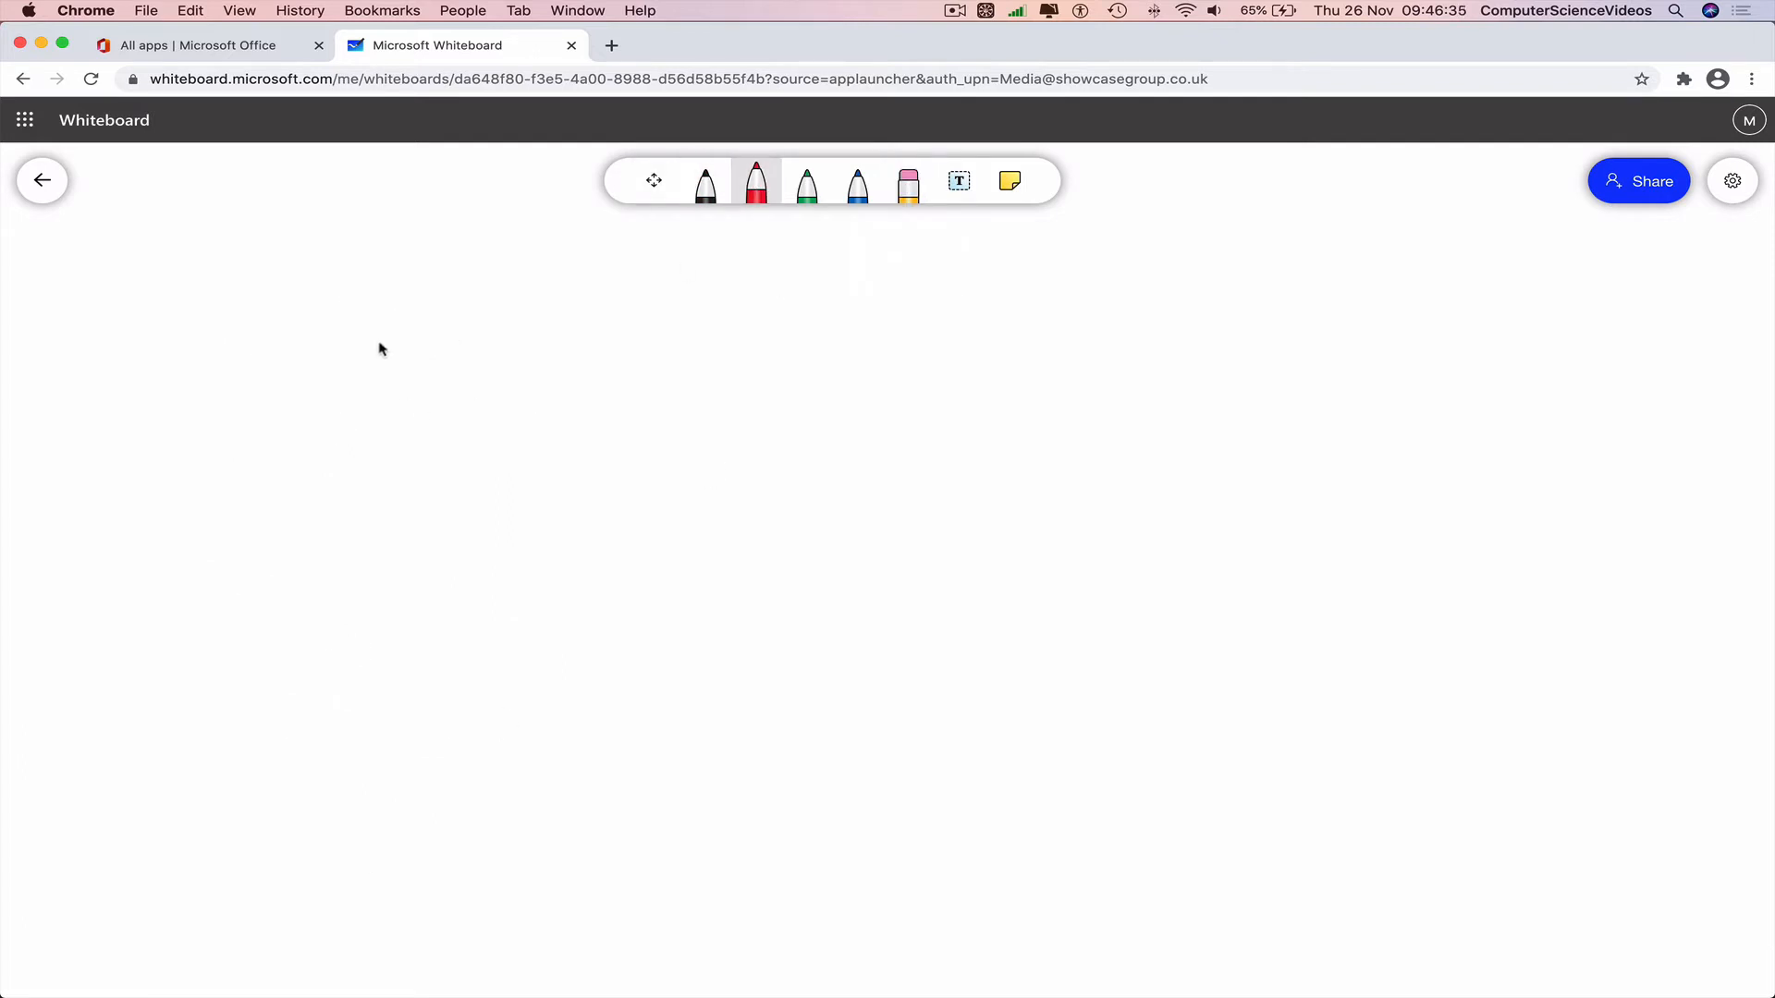
pyautogui.moveTo(345, 321)
pyautogui.mouseDown()
pyautogui.moveTo(634, 472)
pyautogui.moveTo(761, 697)
pyautogui.moveTo(608, 773)
pyautogui.moveTo(426, 795)
pyautogui.mouseUp()
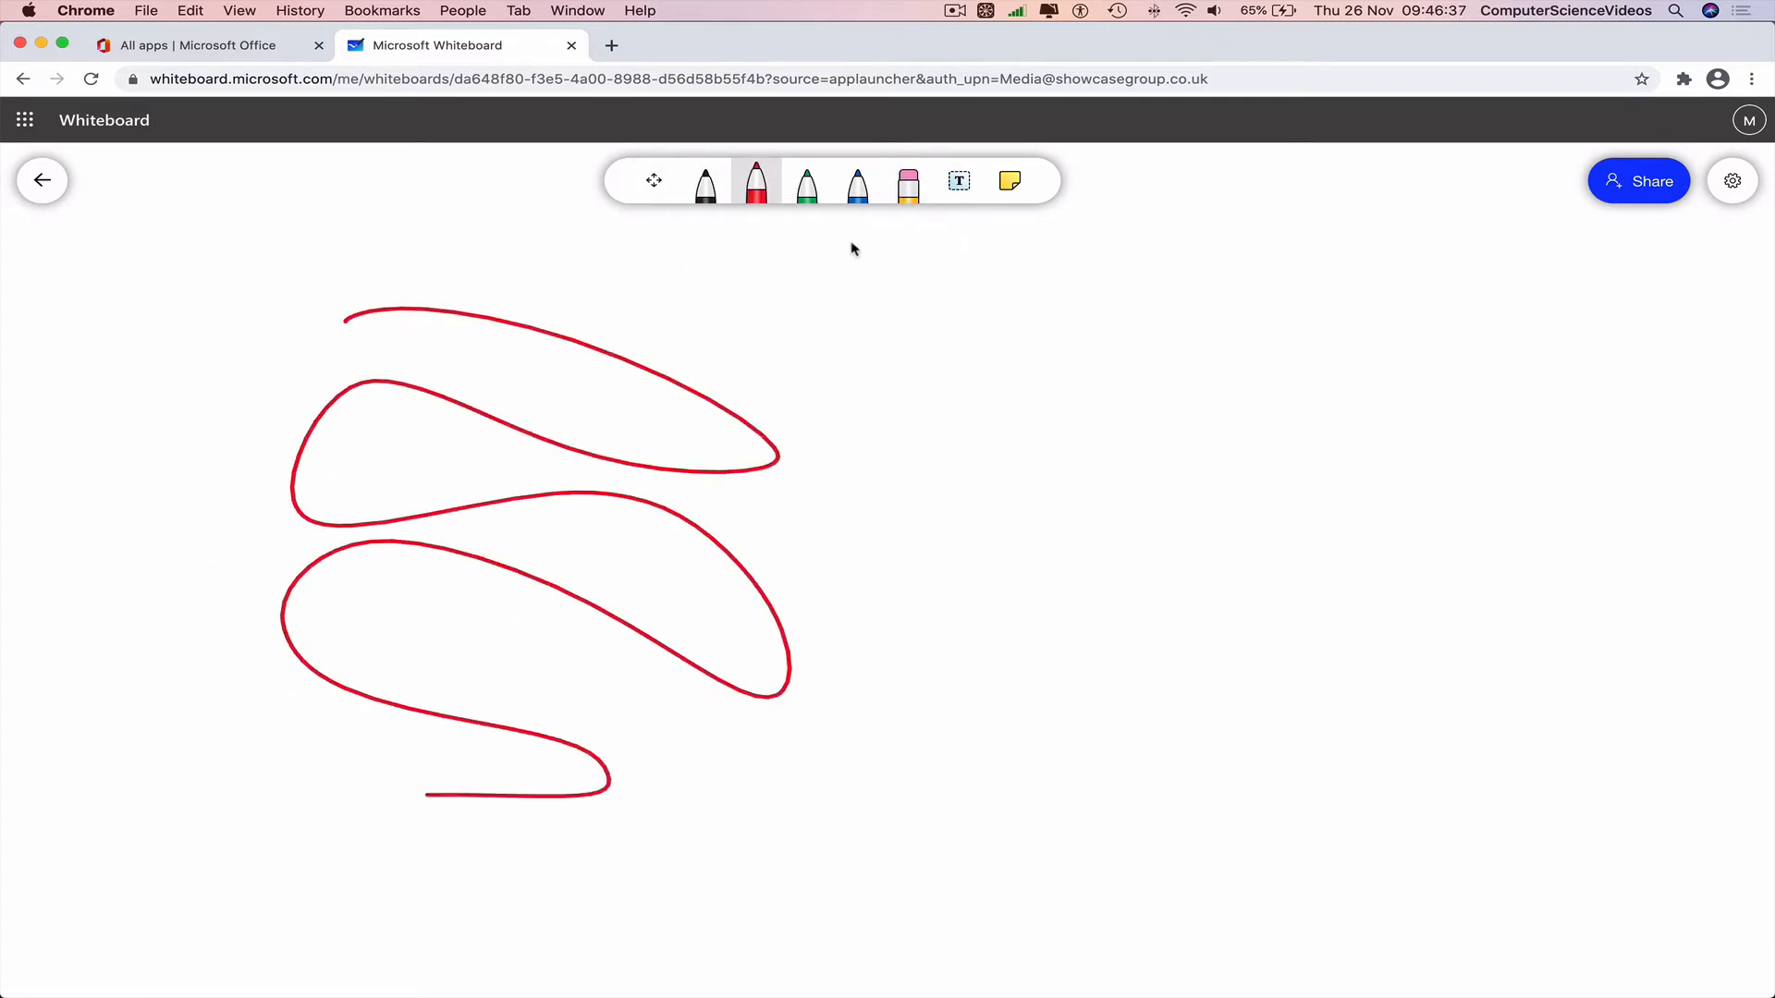
pyautogui.click(807, 185)
pyautogui.moveTo(856, 318)
pyautogui.mouseDown()
pyautogui.moveTo(1194, 428)
pyautogui.moveTo(1150, 716)
pyautogui.moveTo(1160, 890)
pyautogui.mouseUp()
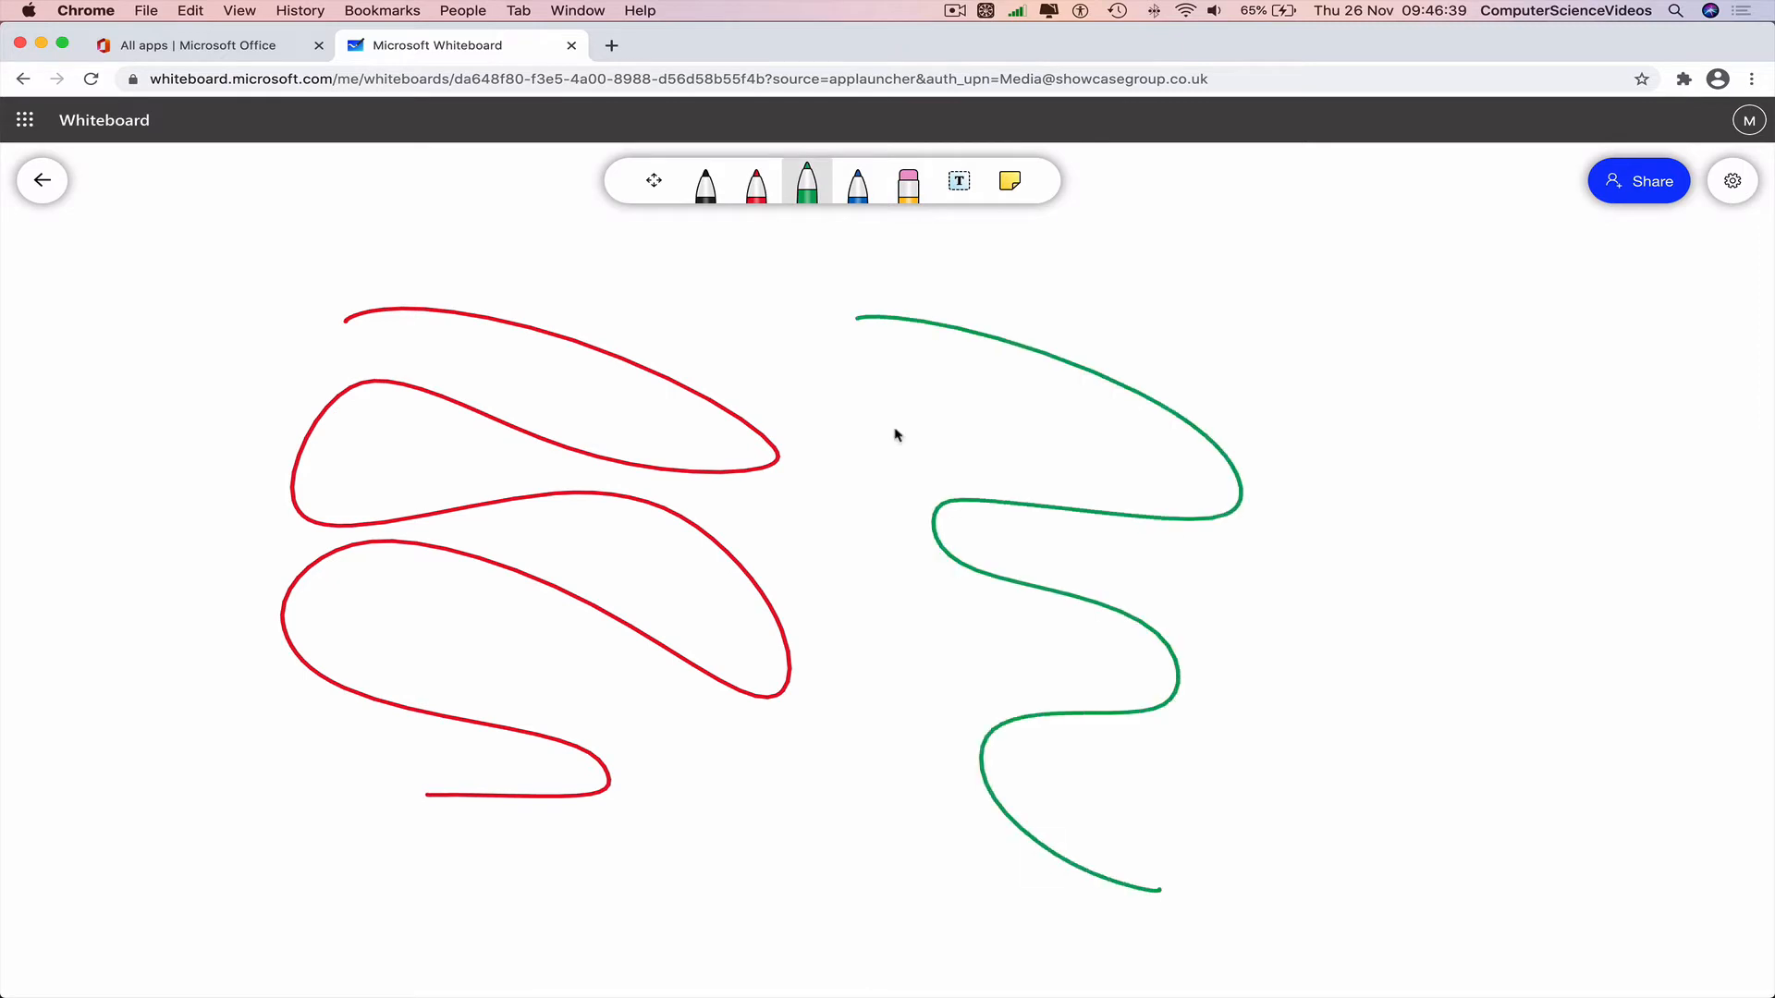
pyautogui.click(858, 185)
pyautogui.moveTo(1348, 361)
pyautogui.mouseDown()
pyautogui.moveTo(1505, 513)
pyautogui.moveTo(1314, 813)
pyautogui.mouseUp()
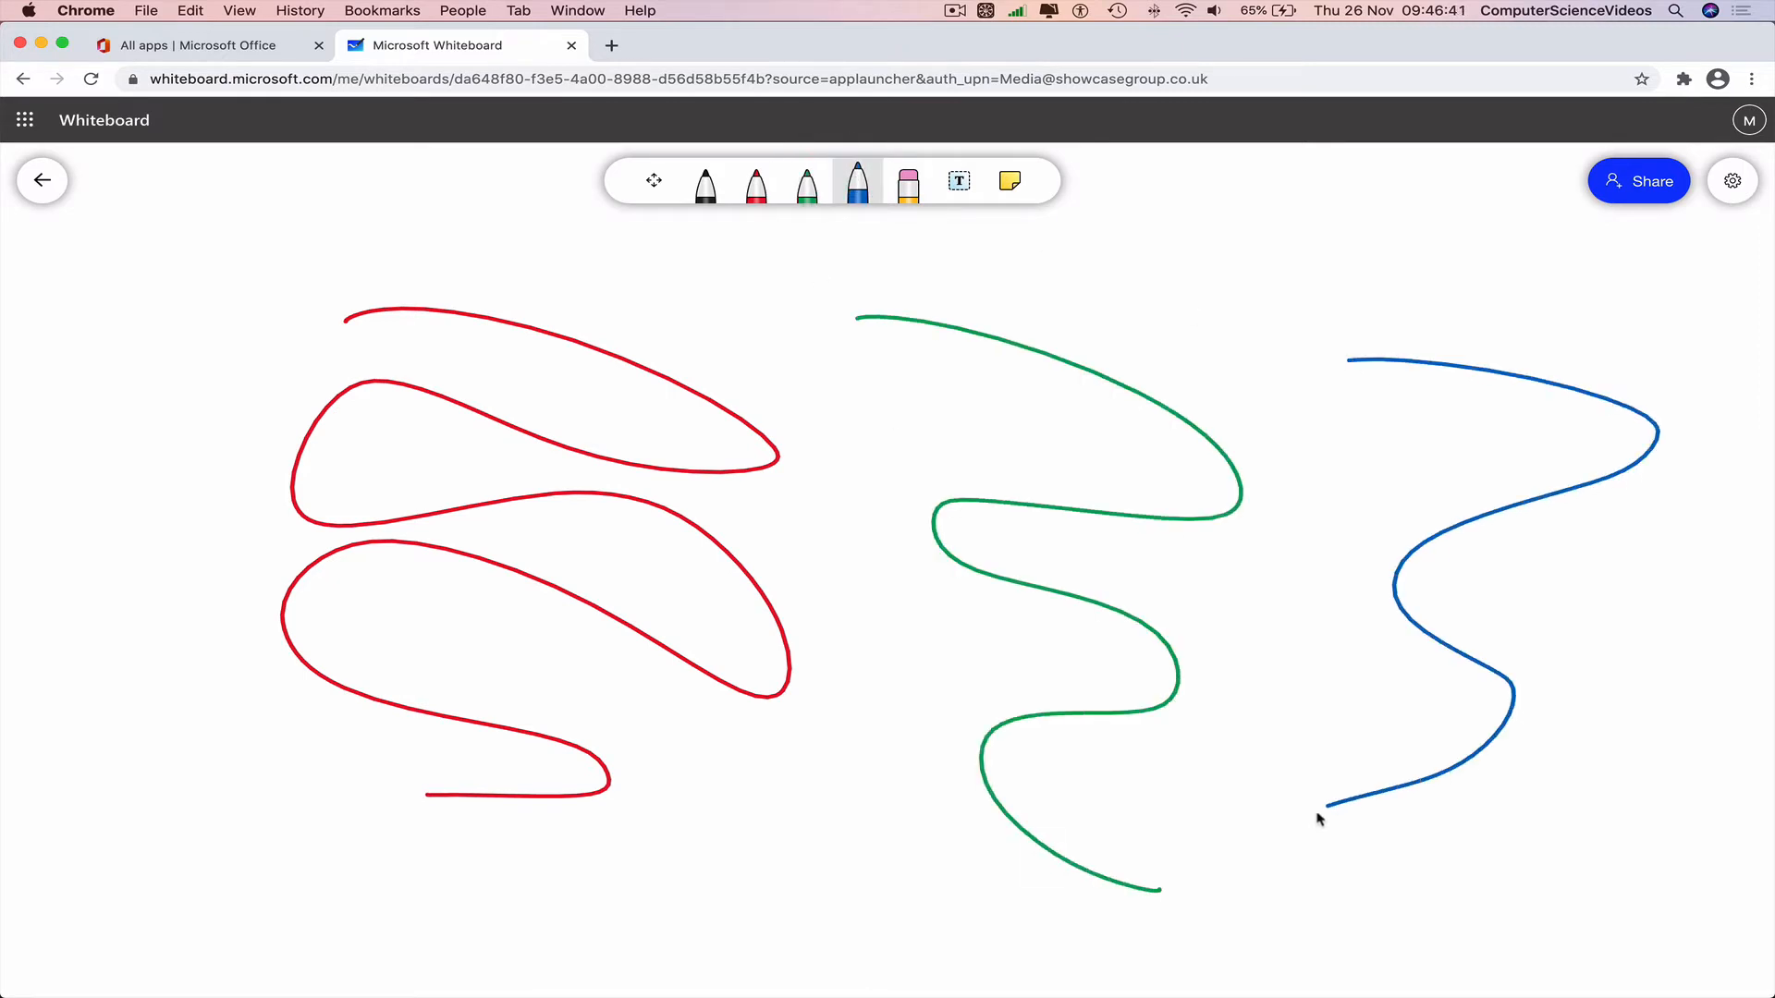
pyautogui.click(911, 185)
pyautogui.moveTo(1441, 485); pyautogui.dragTo(1502, 653)
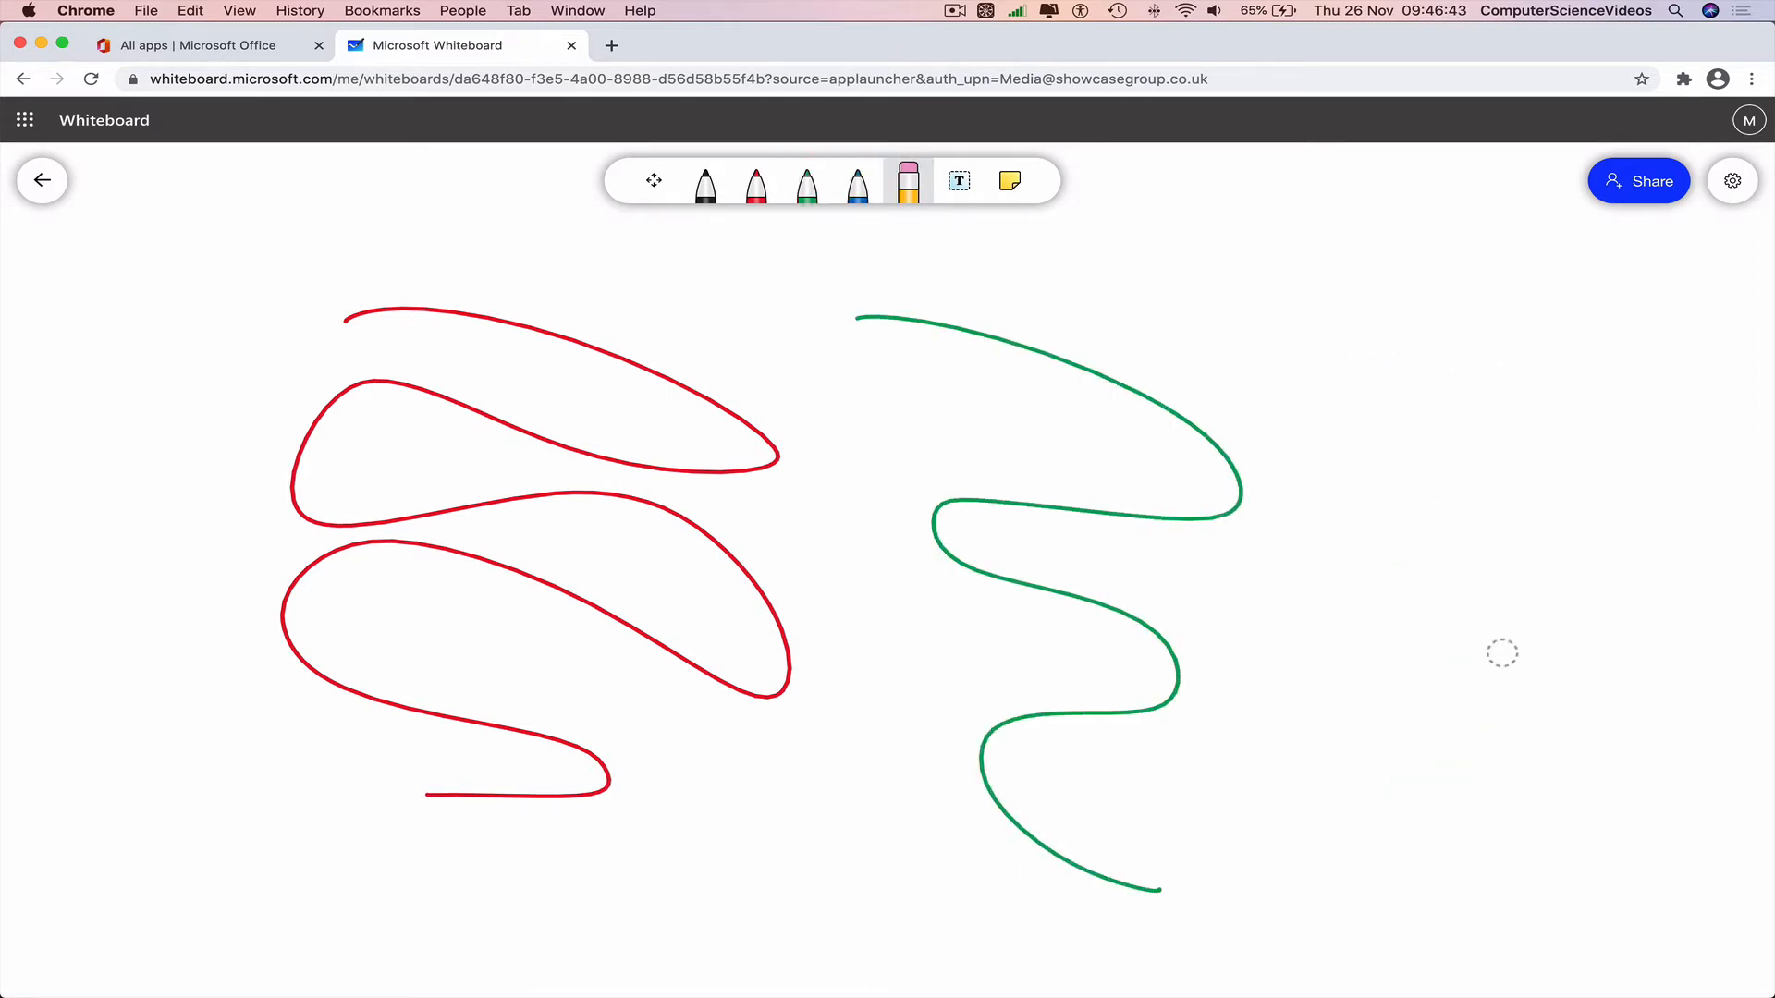
pyautogui.moveTo(1056, 454)
pyautogui.mouseDown()
pyautogui.moveTo(464, 480)
pyautogui.moveTo(510, 677)
pyautogui.mouseUp()
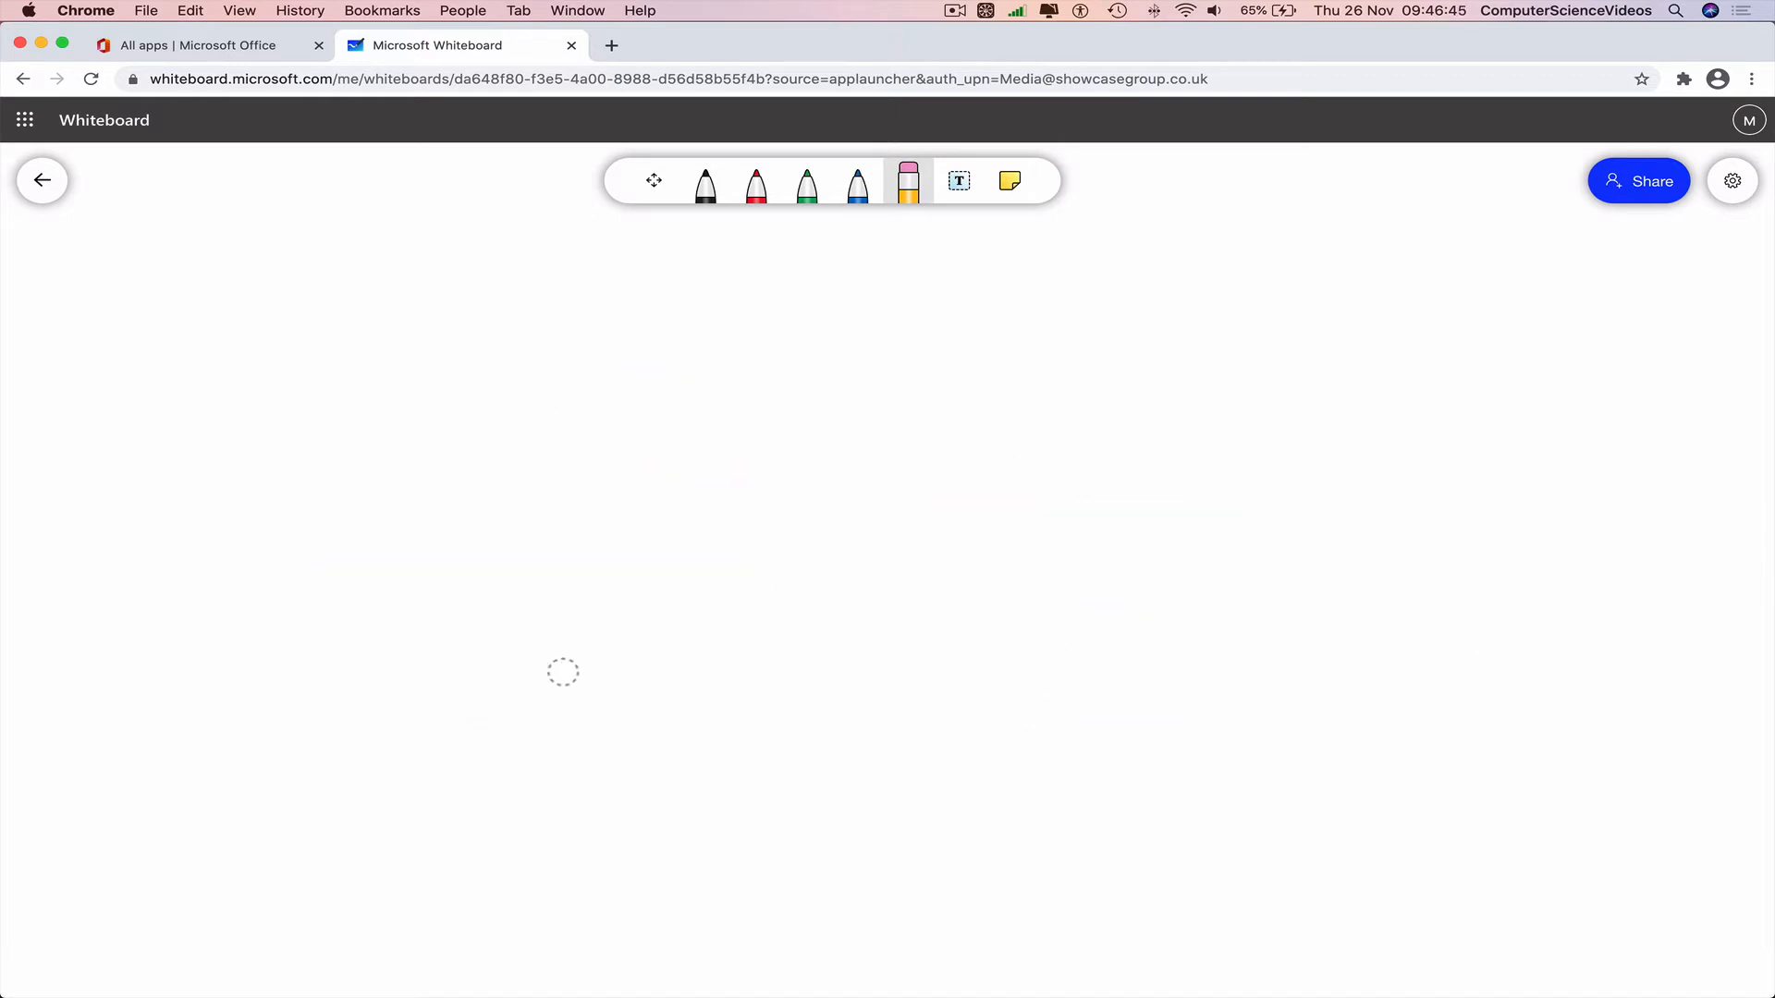
# Handwrite the start of 'Computer' in black ink, erasing and redrawing a misdrawn p.
pyautogui.click(705, 185)
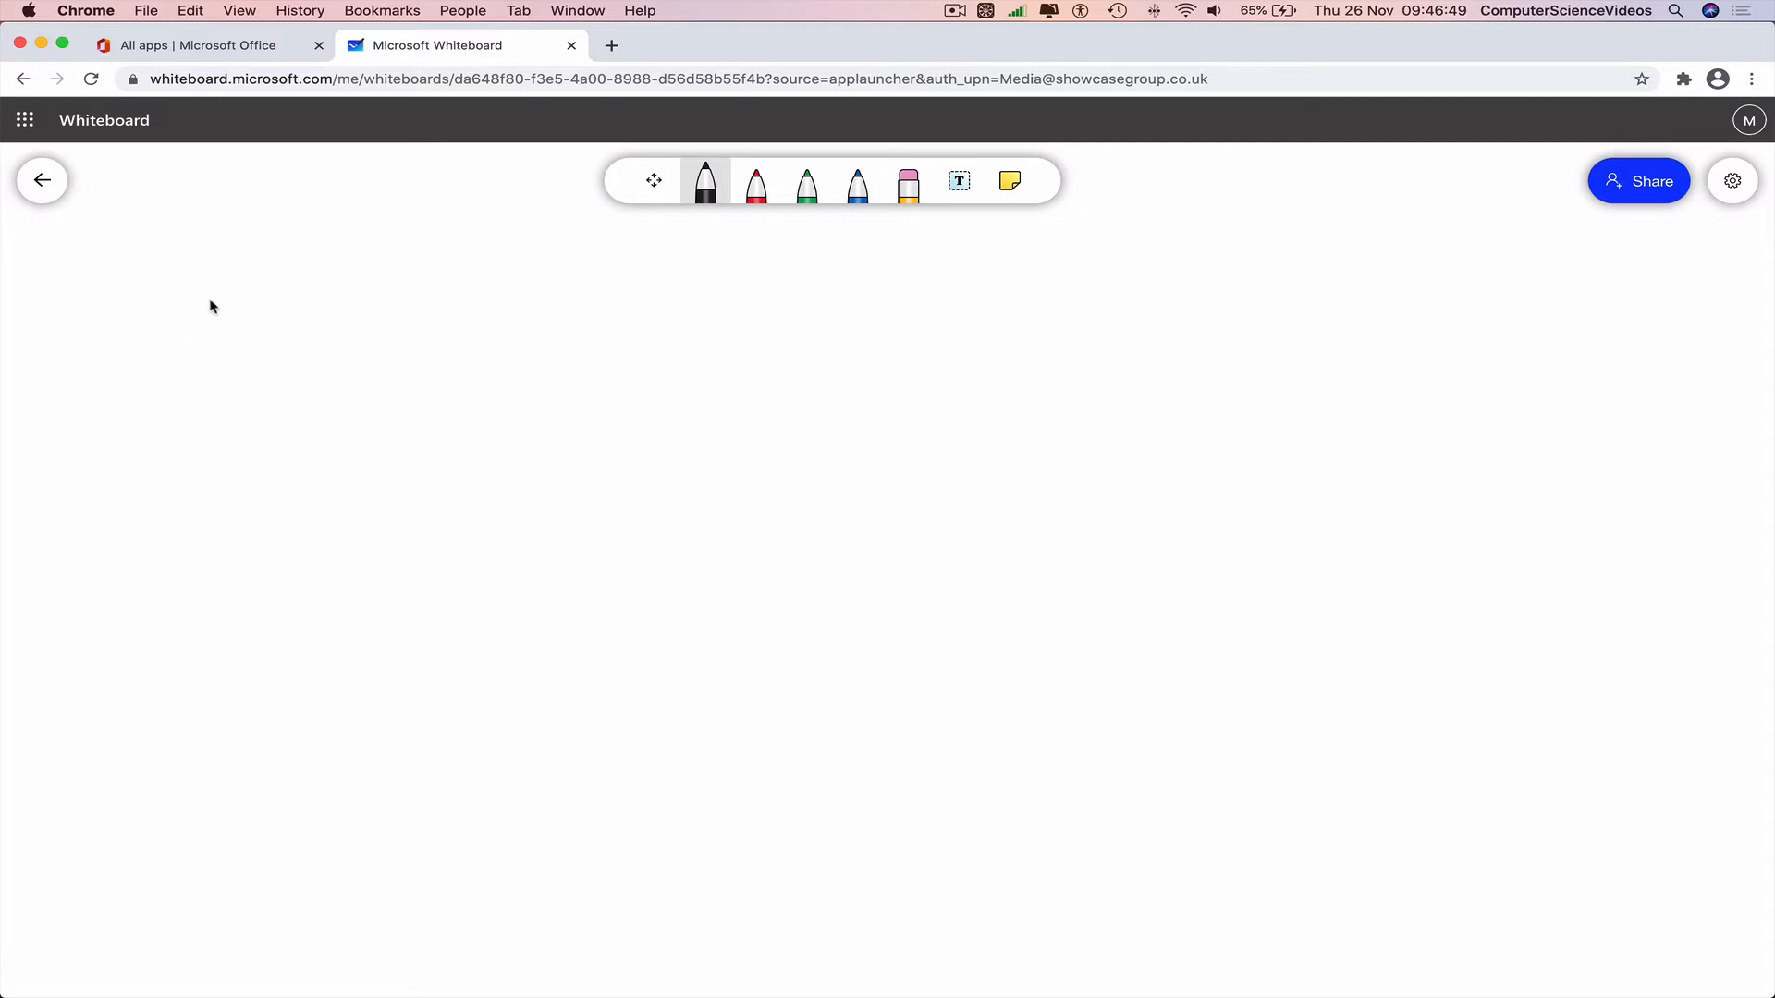
pyautogui.moveTo(214, 297)
pyautogui.mouseDown()
pyautogui.moveTo(218, 422)
pyautogui.moveTo(270, 452)
pyautogui.moveTo(277, 388)
pyautogui.moveTo(444, 435)
pyautogui.moveTo(446, 456)
pyautogui.mouseUp()
pyautogui.moveTo(463, 411)
pyautogui.mouseDown()
pyautogui.moveTo(550, 439)
pyautogui.moveTo(448, 473)
pyautogui.mouseUp()
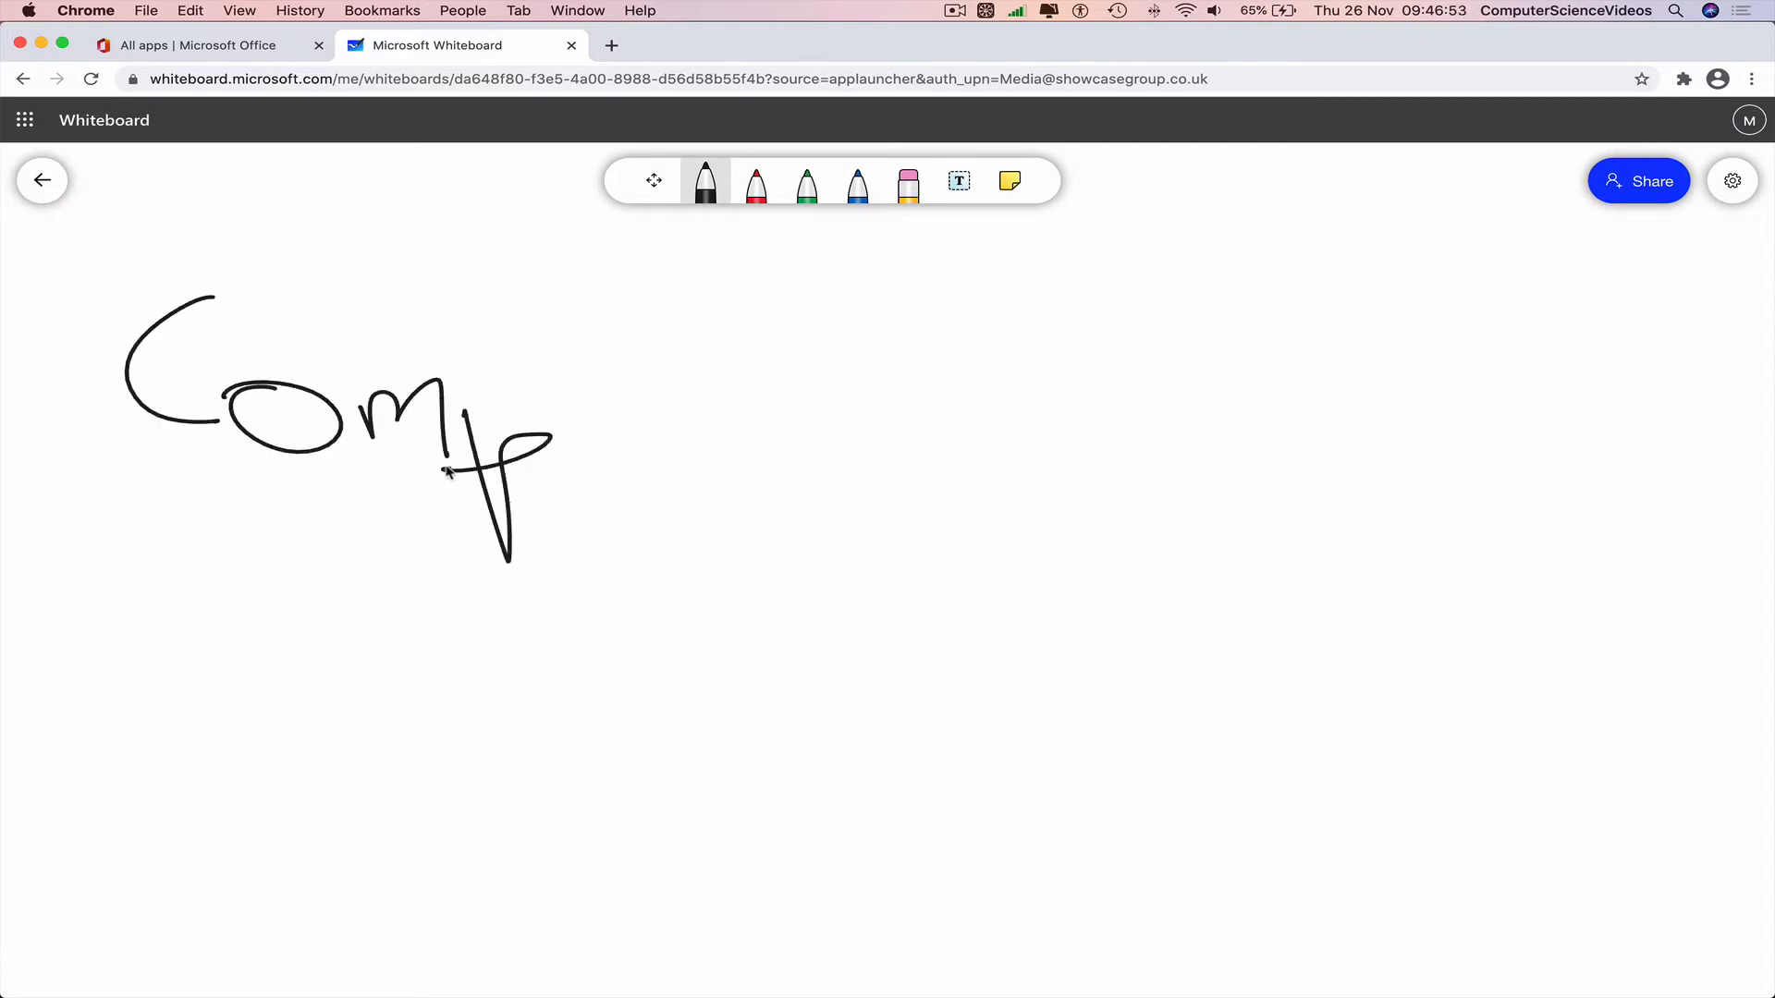
pyautogui.click(909, 183)
pyautogui.moveTo(579, 365); pyautogui.dragTo(458, 583)
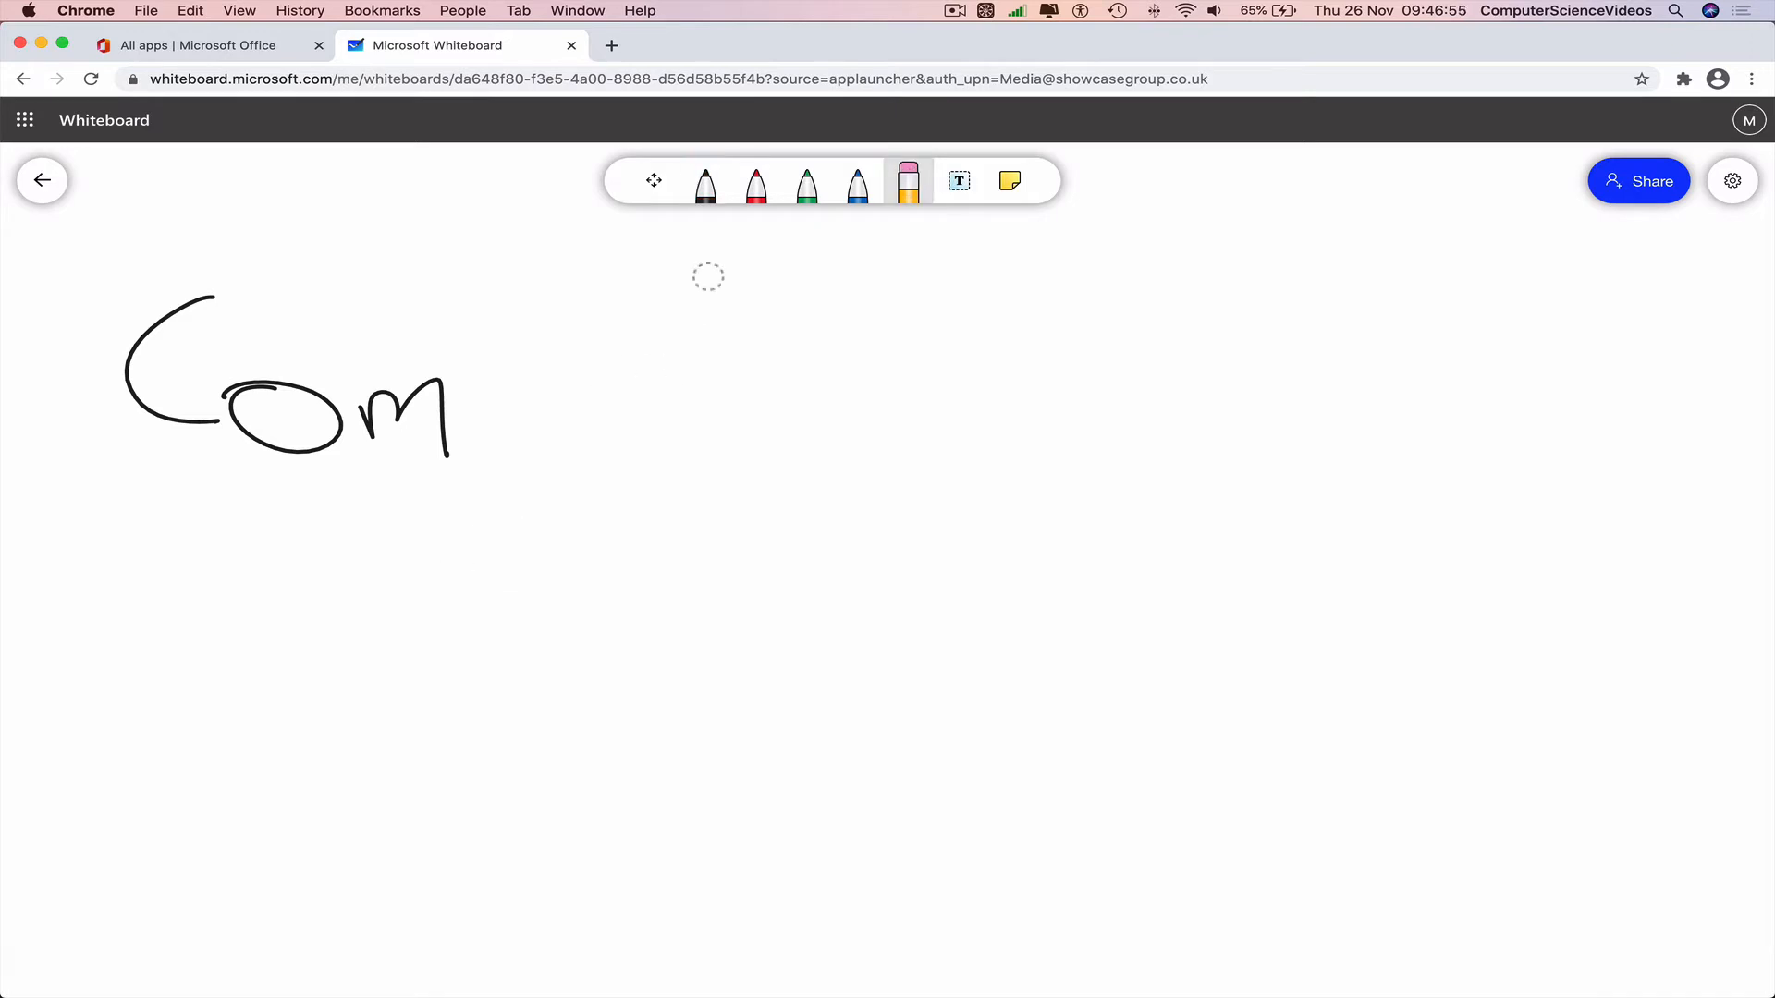
pyautogui.click(705, 183)
pyautogui.moveTo(483, 389); pyautogui.dragTo(483, 562)
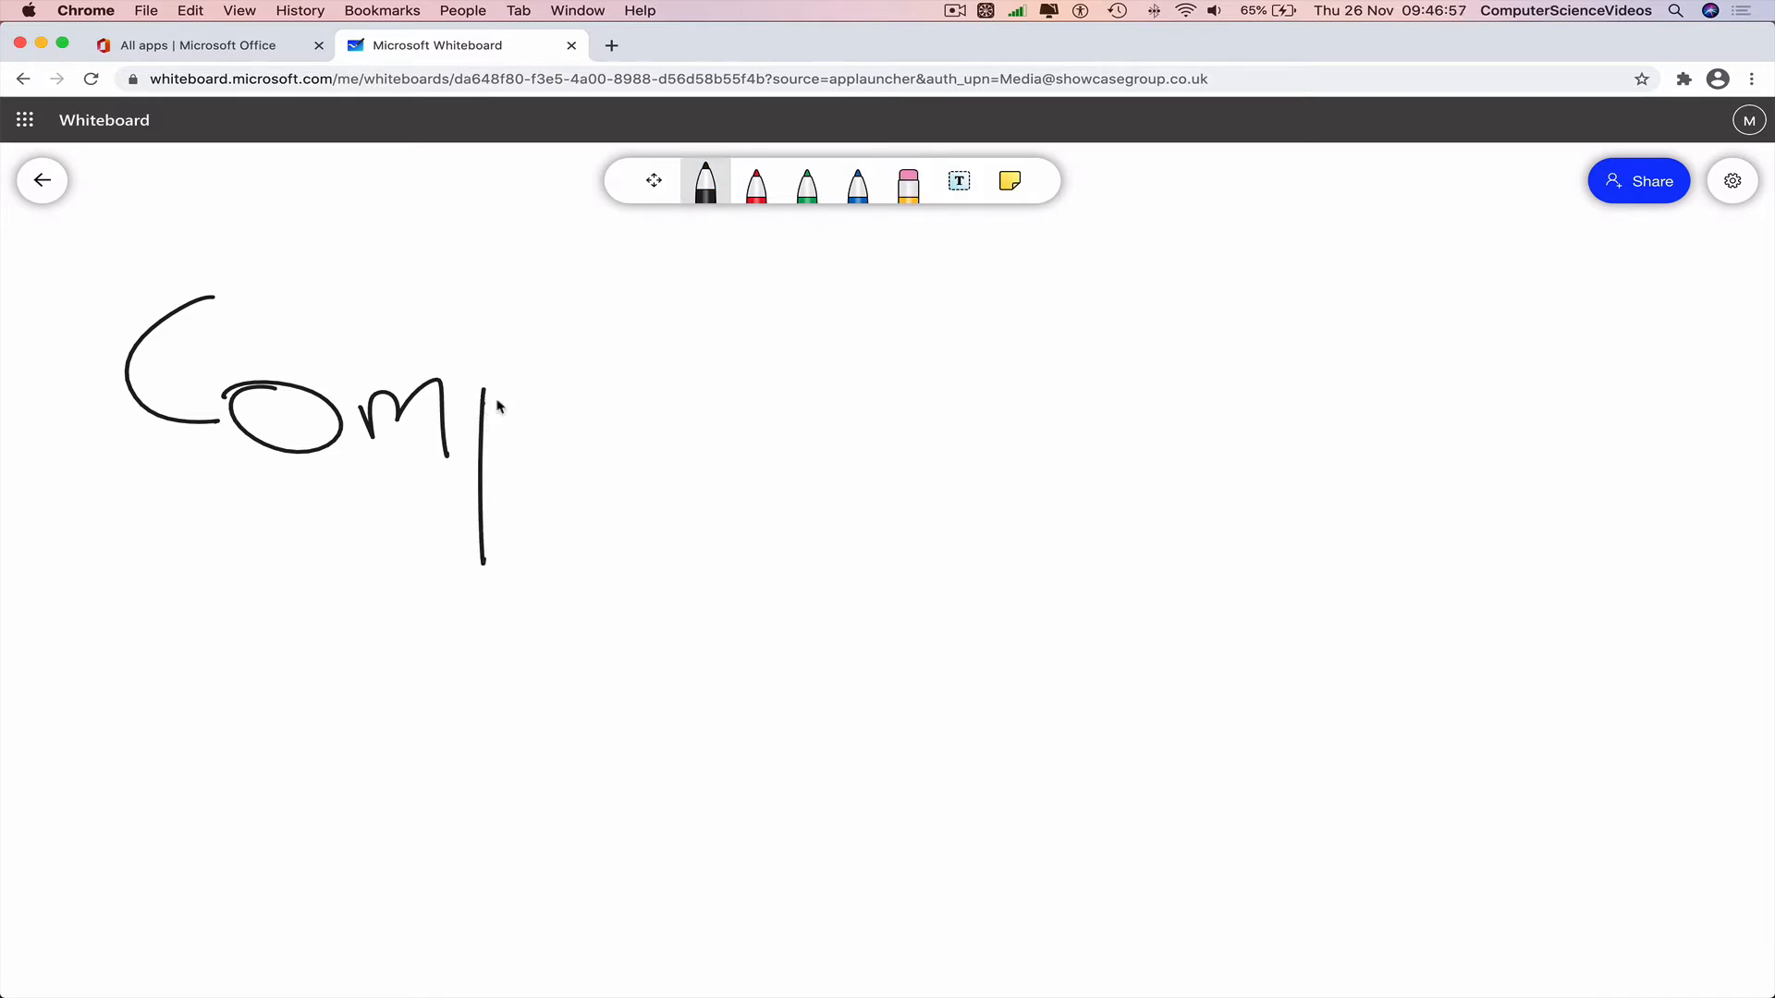
# Finish handwriting 'ComputerScienceVideos' and draw a long underline beneath it.
pyautogui.moveTo(483, 399)
pyautogui.mouseDown()
pyautogui.moveTo(448, 442)
pyautogui.moveTo(559, 455)
pyautogui.moveTo(597, 379)
pyautogui.moveTo(636, 493)
pyautogui.moveTo(756, 425)
pyautogui.moveTo(808, 496)
pyautogui.moveTo(903, 424)
pyautogui.moveTo(979, 490)
pyautogui.moveTo(945, 486)
pyautogui.mouseUp()
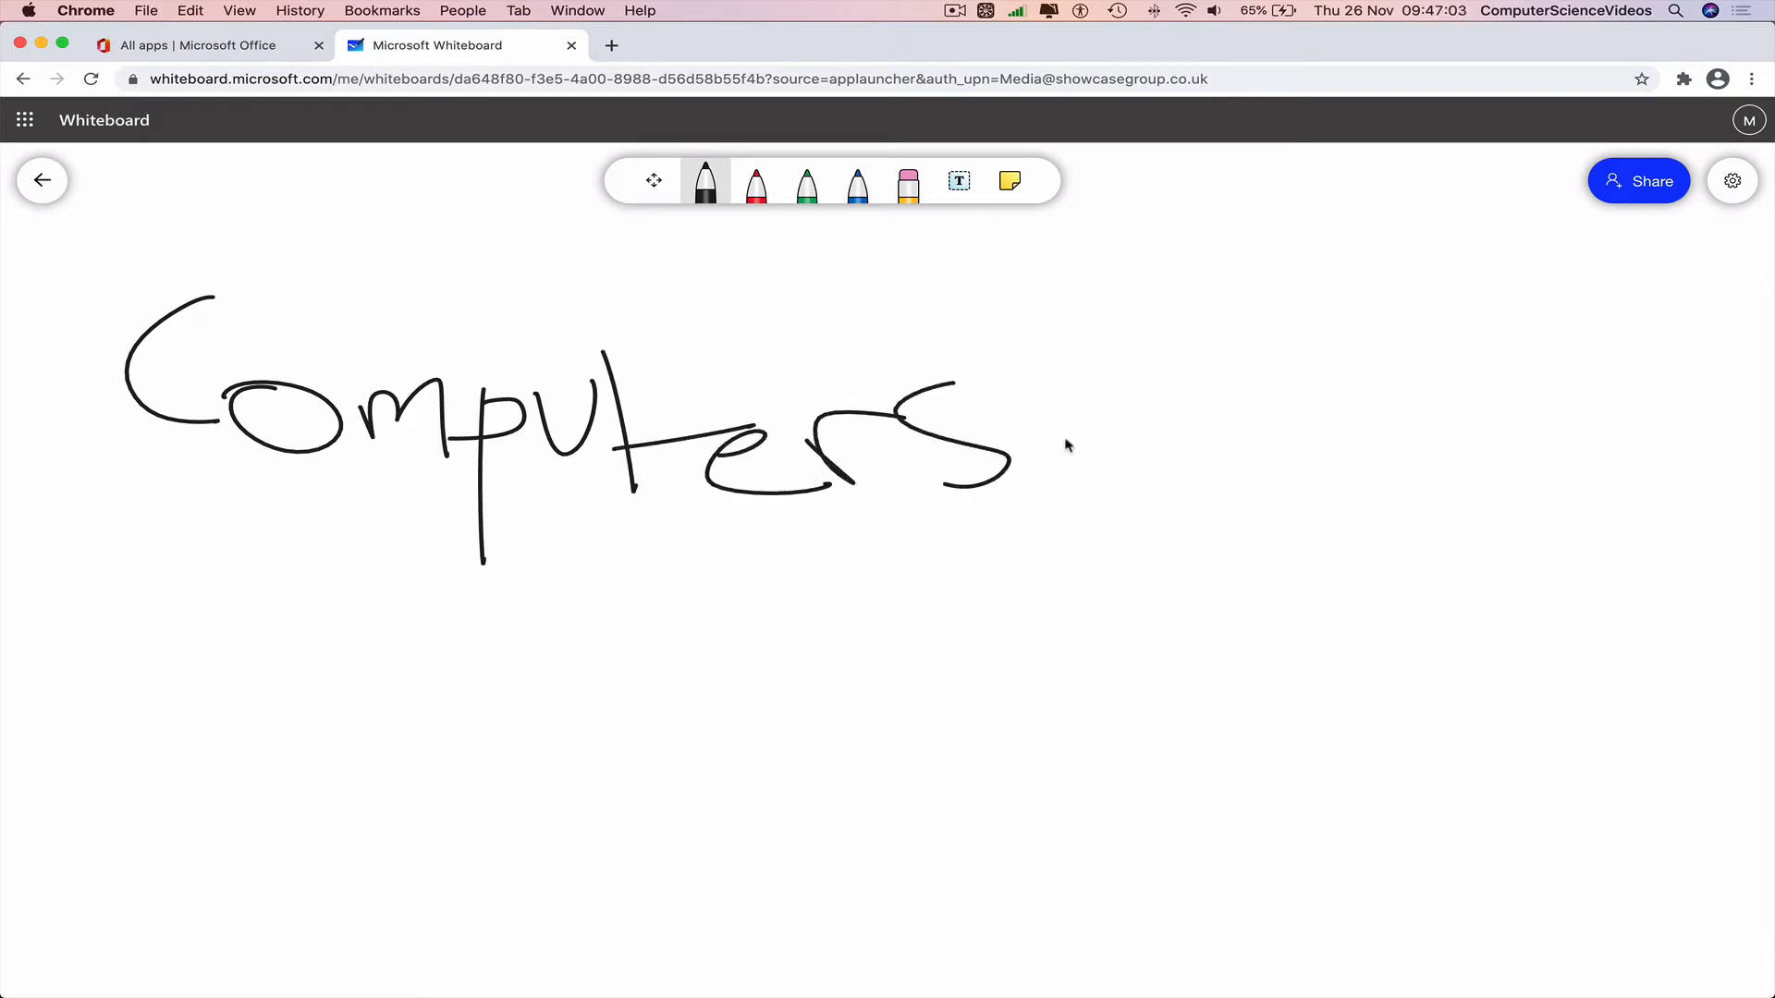
pyautogui.moveTo(1069, 436)
pyautogui.mouseDown()
pyautogui.moveTo(1075, 490)
pyautogui.moveTo(1169, 490)
pyautogui.moveTo(1176, 445)
pyautogui.moveTo(1223, 497)
pyautogui.mouseUp()
pyautogui.moveTo(1268, 434); pyautogui.dragTo(1394, 497)
pyautogui.moveTo(1378, 377)
pyautogui.mouseDown()
pyautogui.moveTo(1479, 434)
pyautogui.moveTo(1479, 418)
pyautogui.mouseUp()
pyautogui.moveTo(1509, 470)
pyautogui.mouseDown()
pyautogui.moveTo(1521, 504)
pyautogui.moveTo(1571, 507)
pyautogui.moveTo(1592, 532)
pyautogui.moveTo(1641, 483)
pyautogui.moveTo(1675, 499)
pyautogui.moveTo(1710, 473)
pyautogui.moveTo(1756, 486)
pyautogui.moveTo(1752, 517)
pyautogui.moveTo(1664, 584)
pyautogui.moveTo(71, 631)
pyautogui.mouseUp()
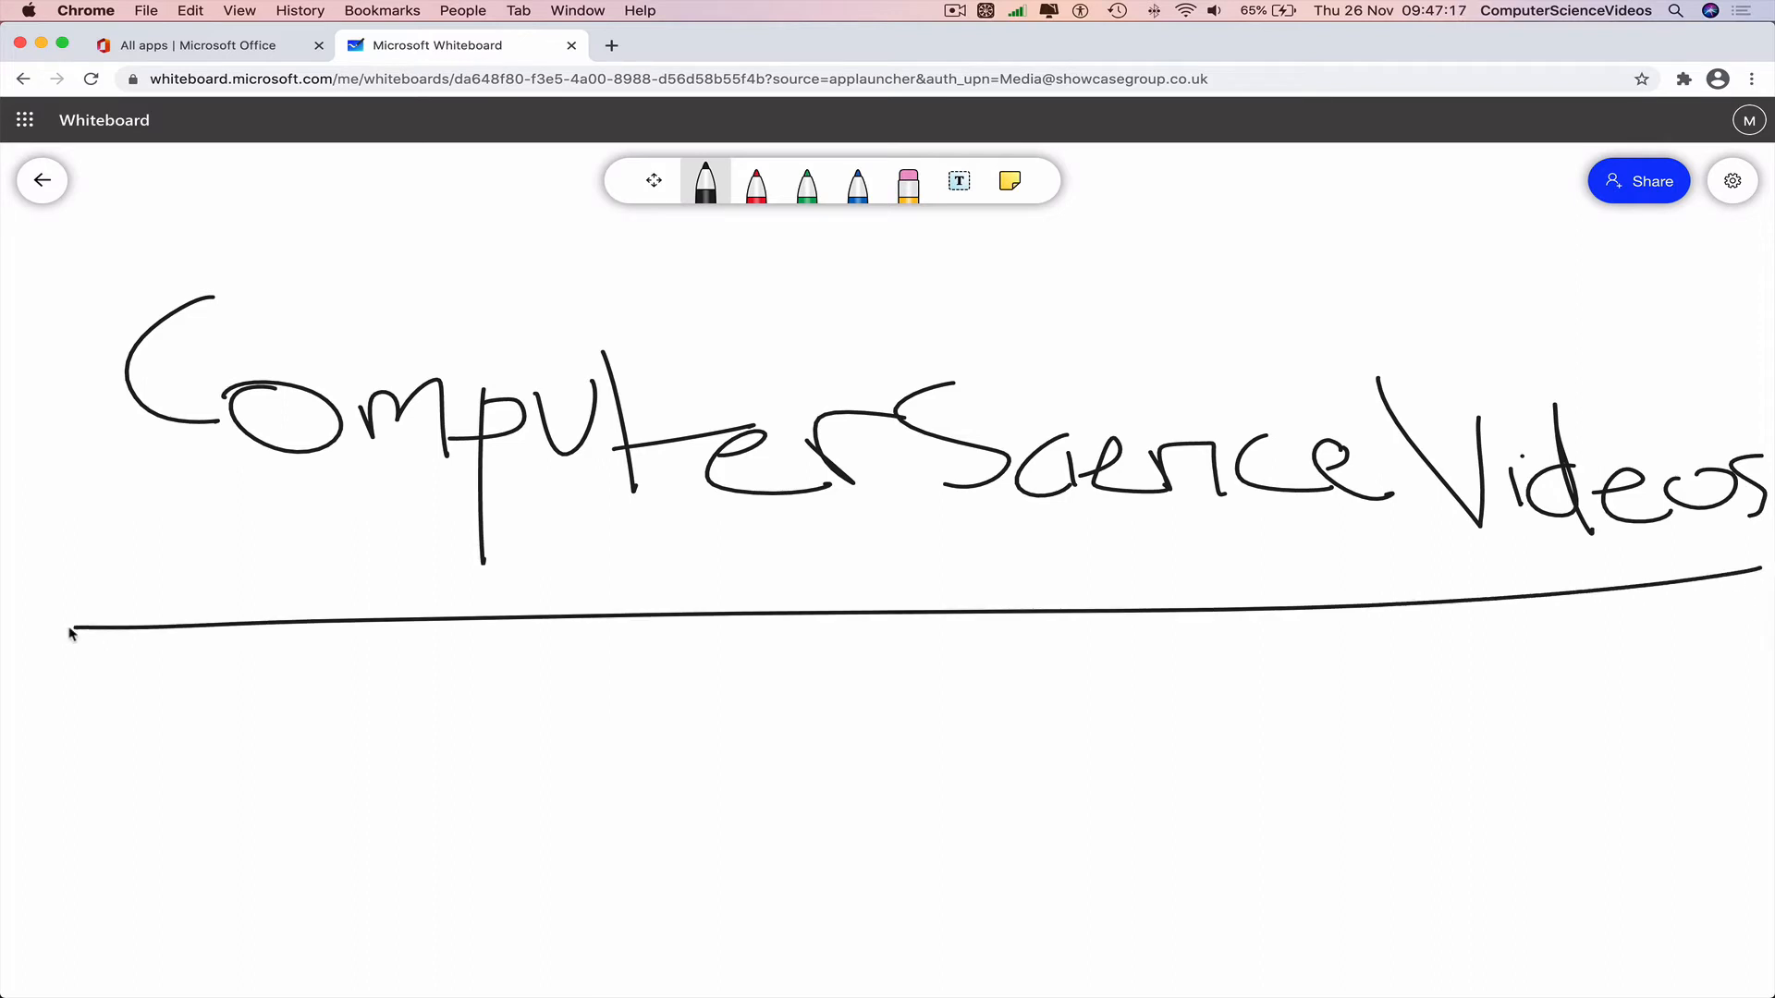
pyautogui.click(909, 185)
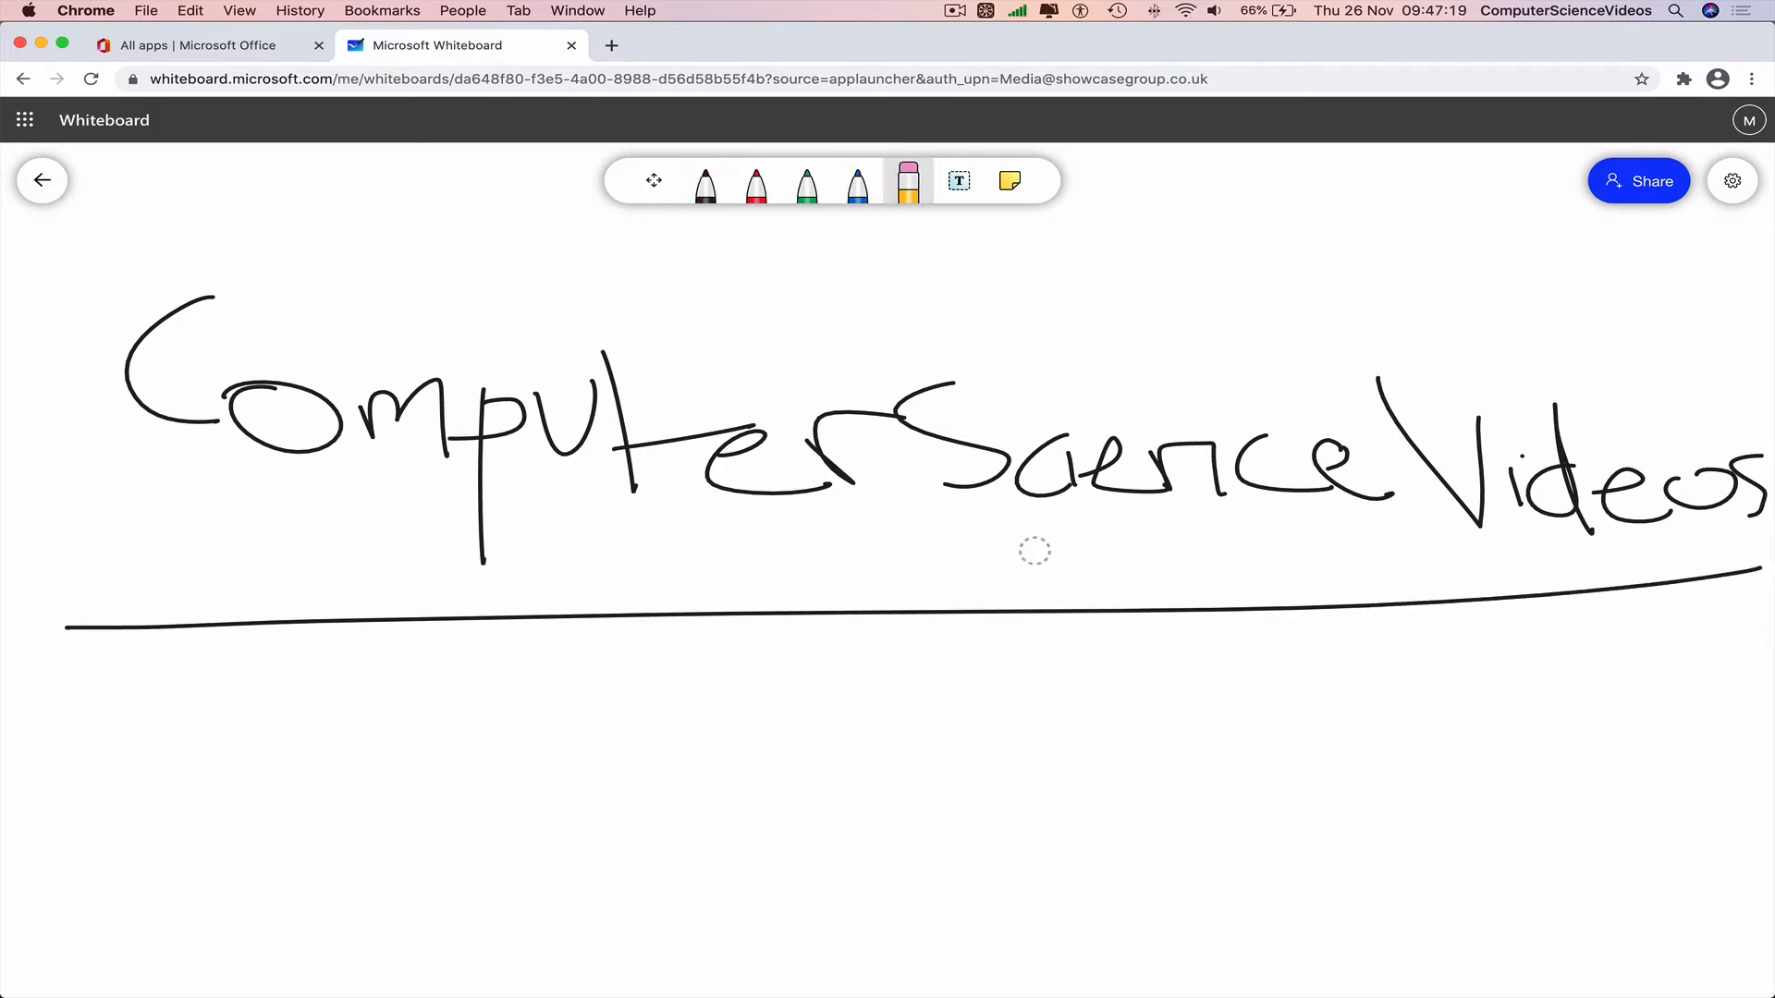
# Erase the underline, draw two new black lines, then wipe the title and lines away.
pyautogui.moveTo(1051, 573); pyautogui.dragTo(1000, 680)
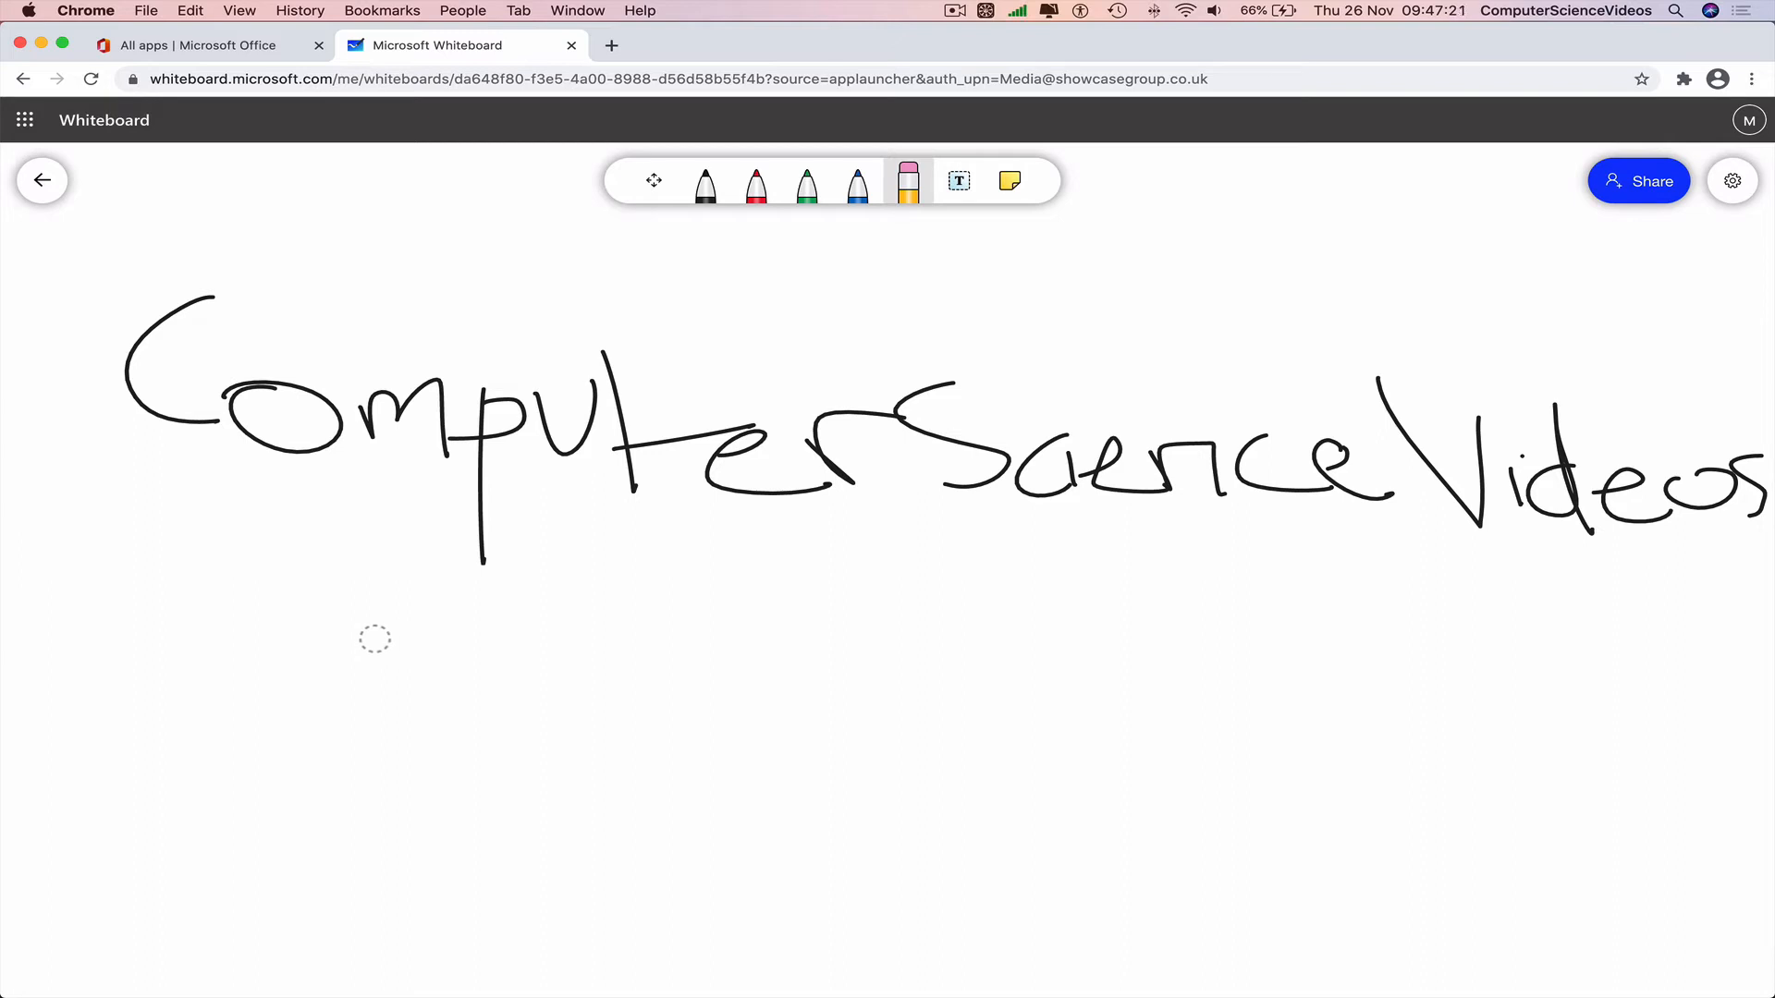
pyautogui.click(706, 185)
pyautogui.moveTo(1725, 570)
pyautogui.mouseDown()
pyautogui.moveTo(428, 606)
pyautogui.moveTo(268, 585)
pyautogui.mouseUp()
pyautogui.moveTo(1737, 602); pyautogui.dragTo(255, 702)
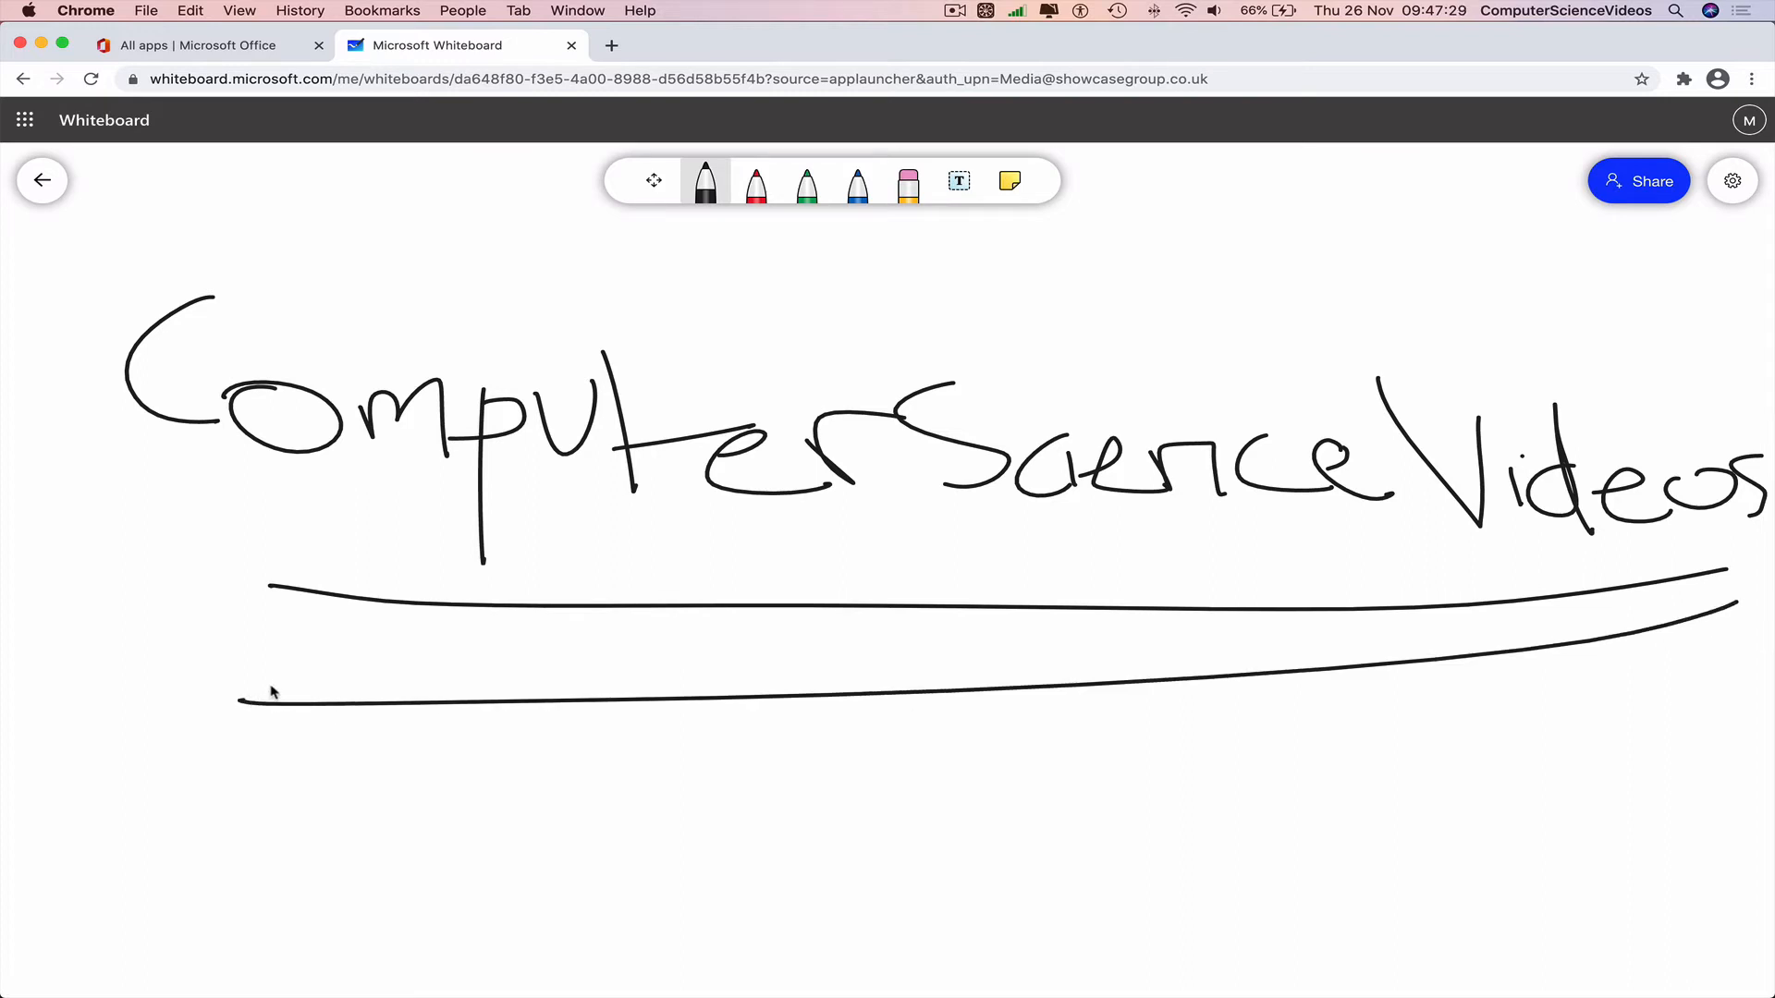
pyautogui.click(909, 185)
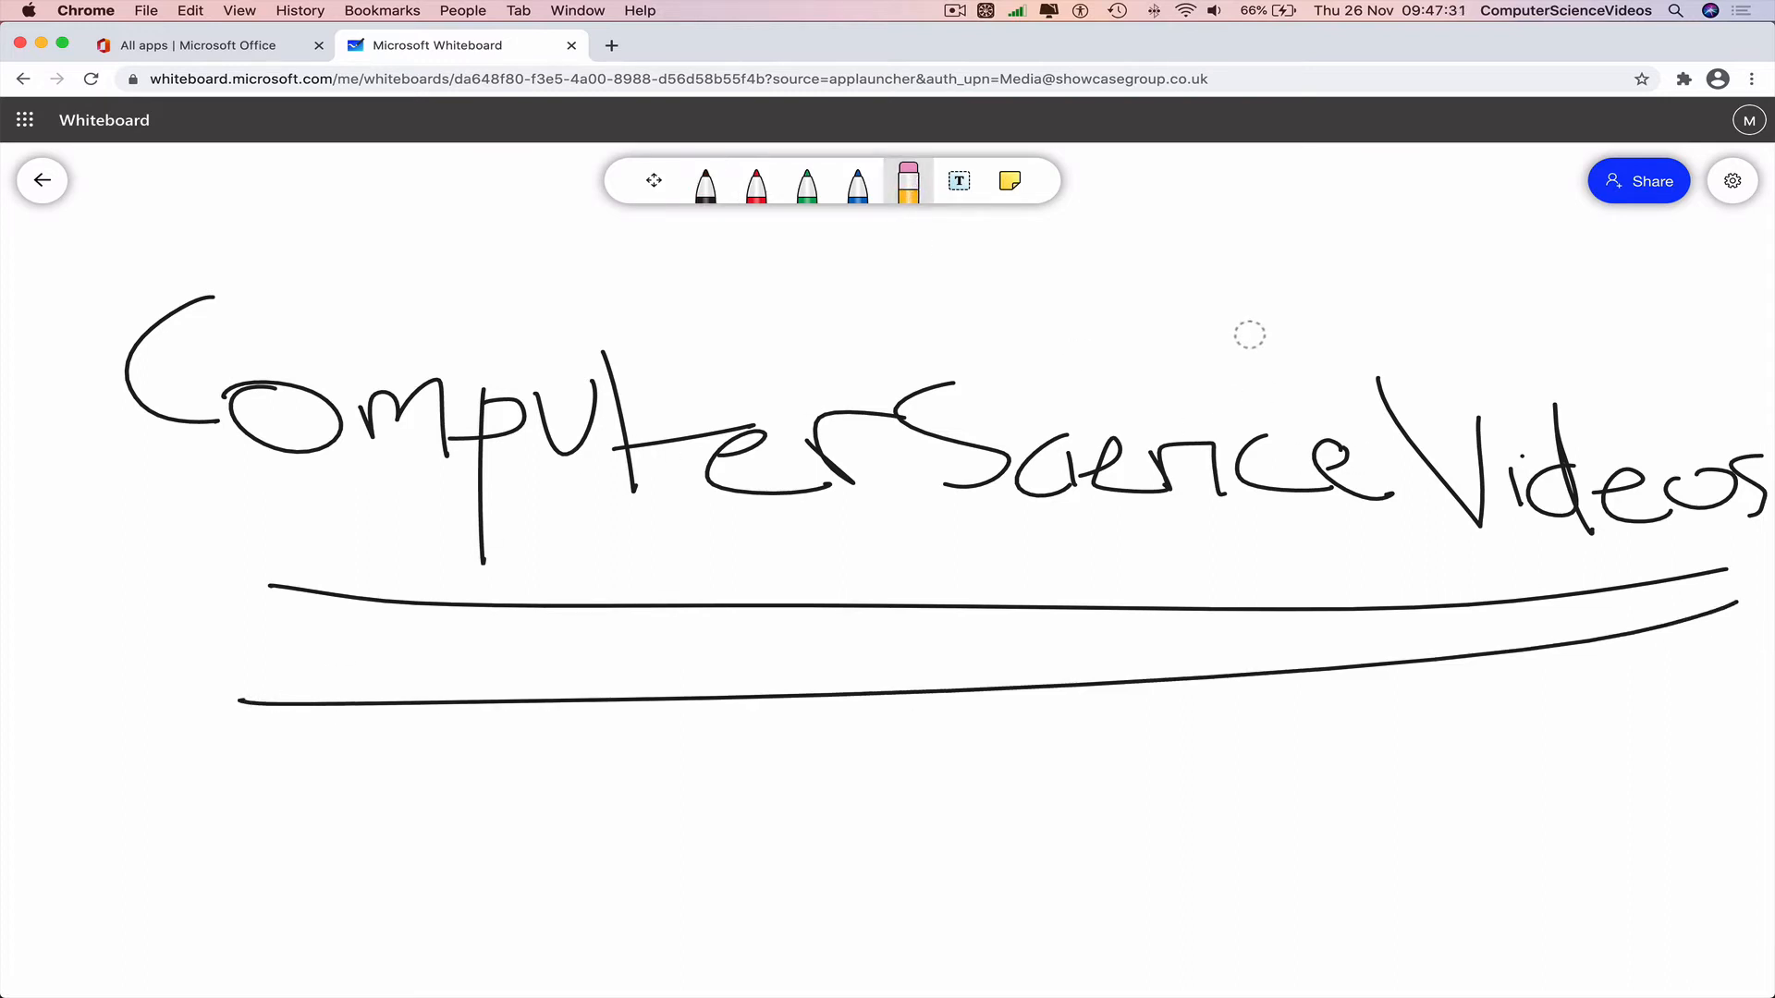
pyautogui.moveTo(1741, 460)
pyautogui.mouseDown()
pyautogui.moveTo(1328, 496)
pyautogui.moveTo(357, 413)
pyautogui.moveTo(1365, 448)
pyautogui.moveTo(1137, 729)
pyautogui.mouseUp()
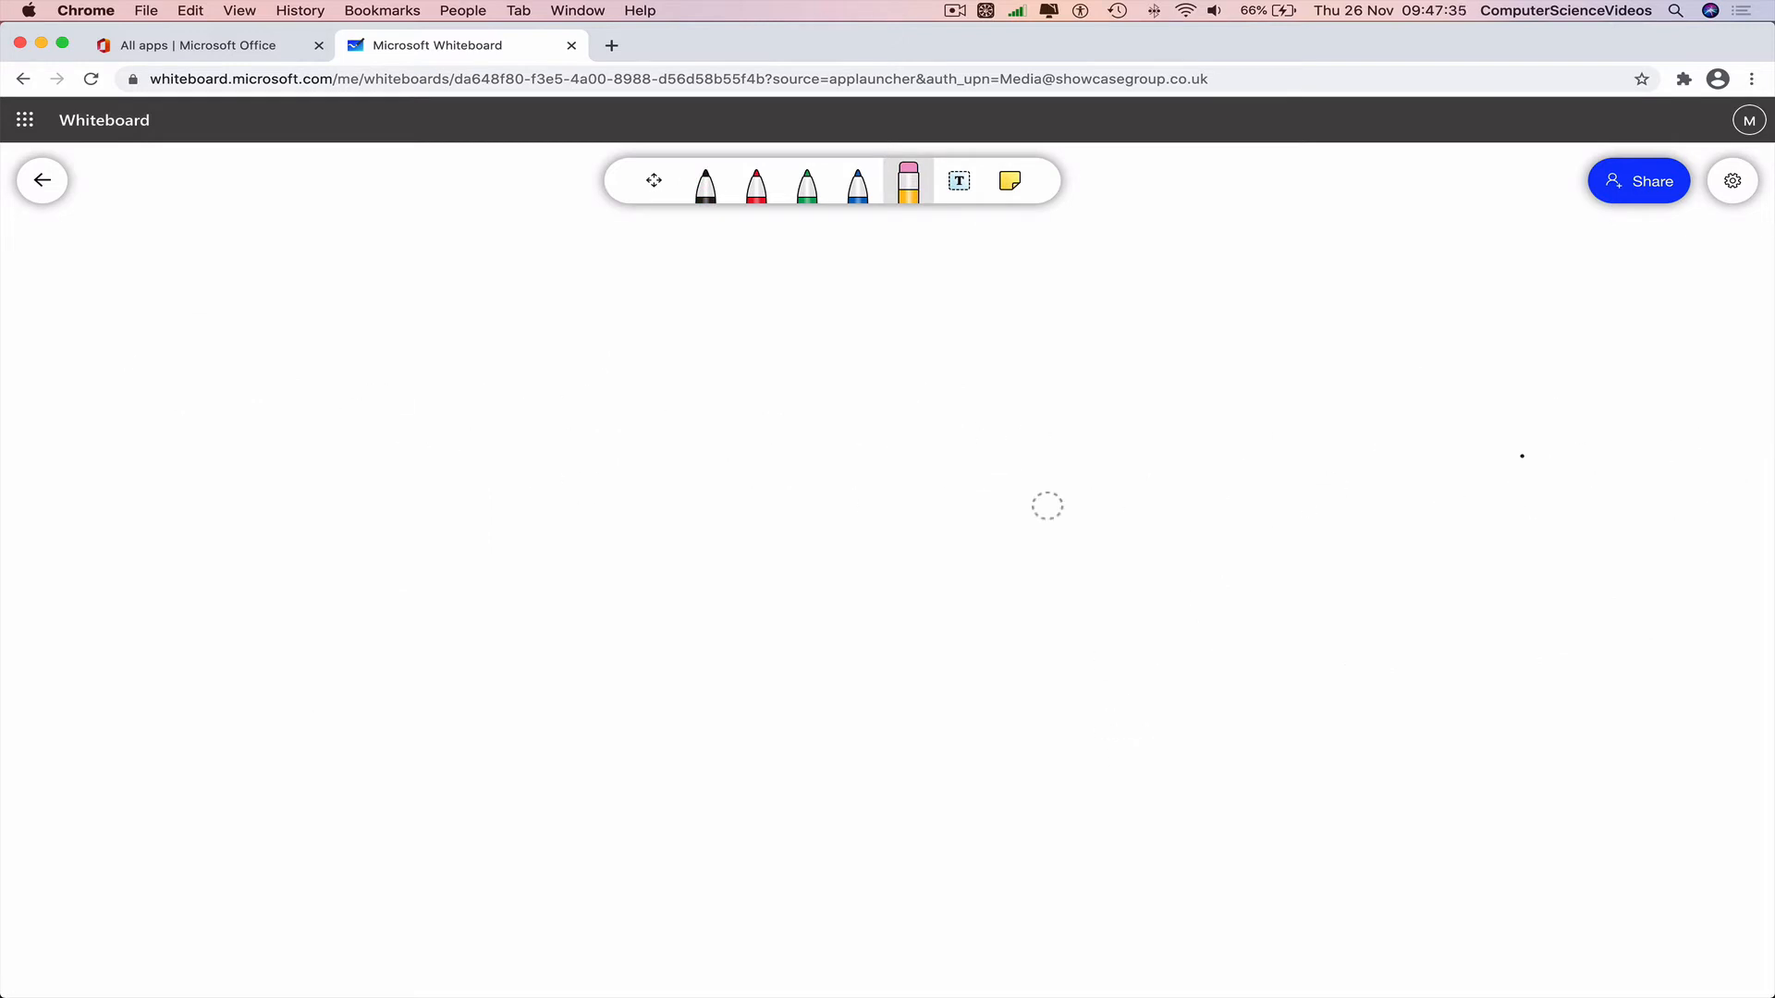
# Add a typed text box reading 'Computer Science Videos' to the board.
pyautogui.click(961, 198)
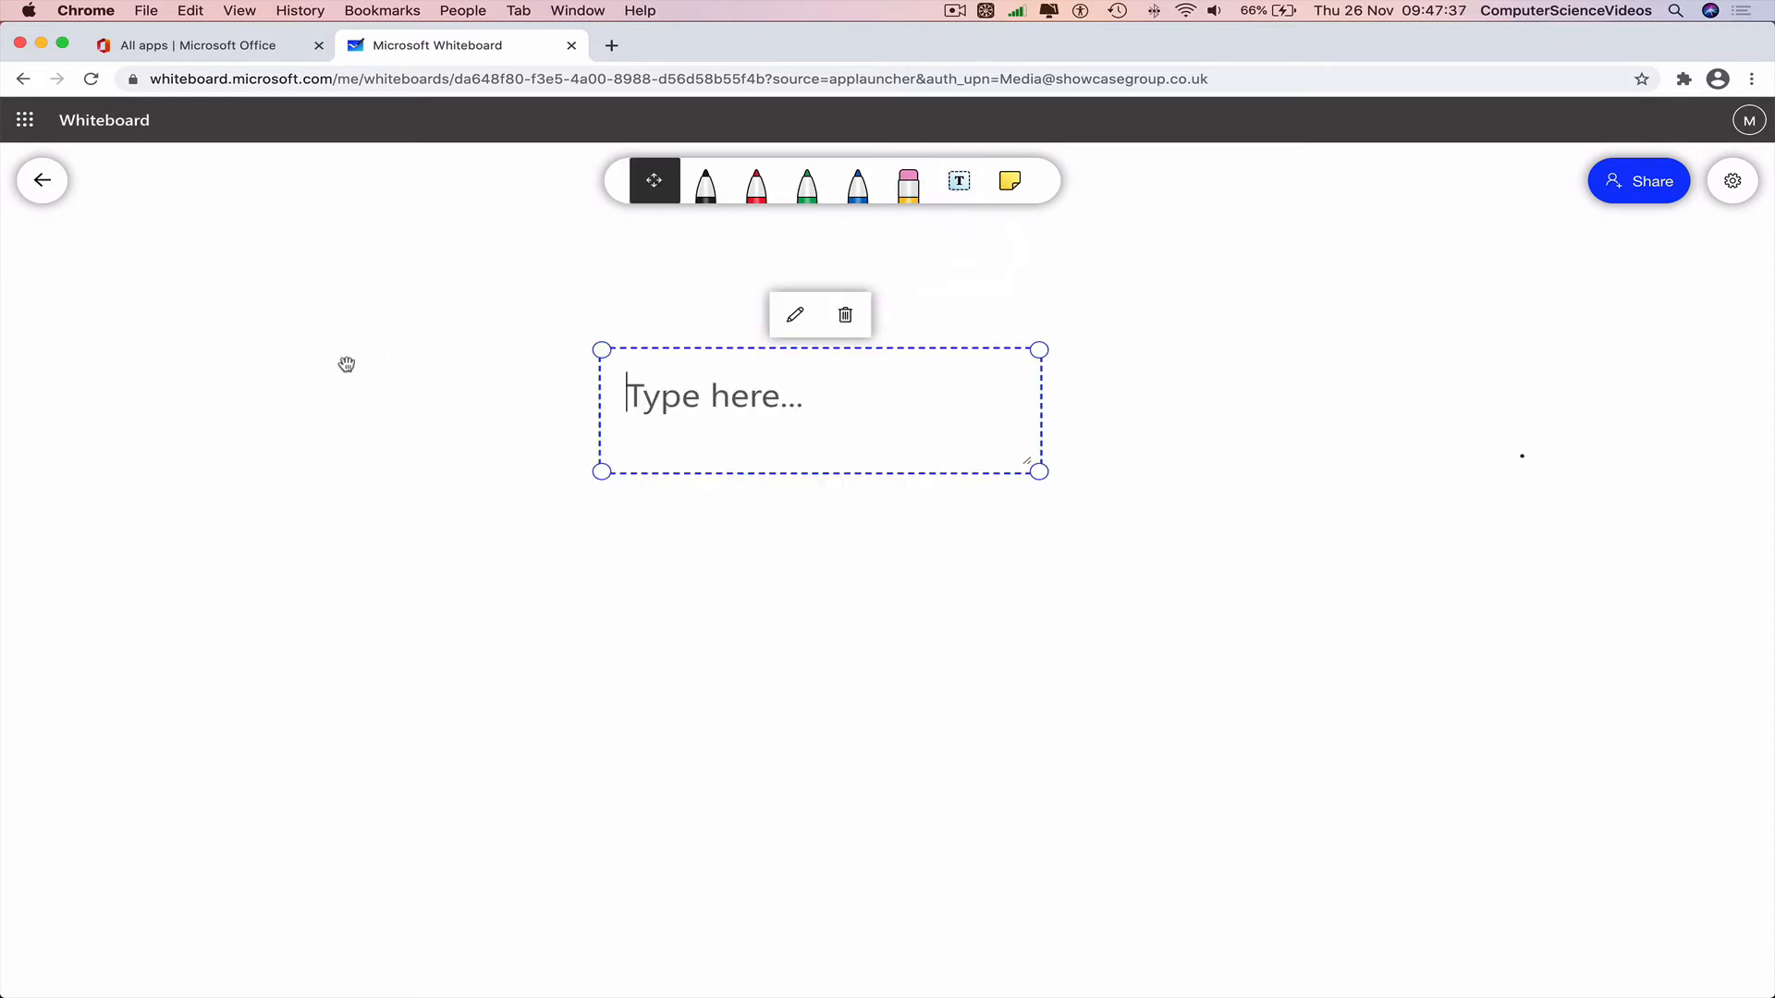
pyautogui.click(711, 404)
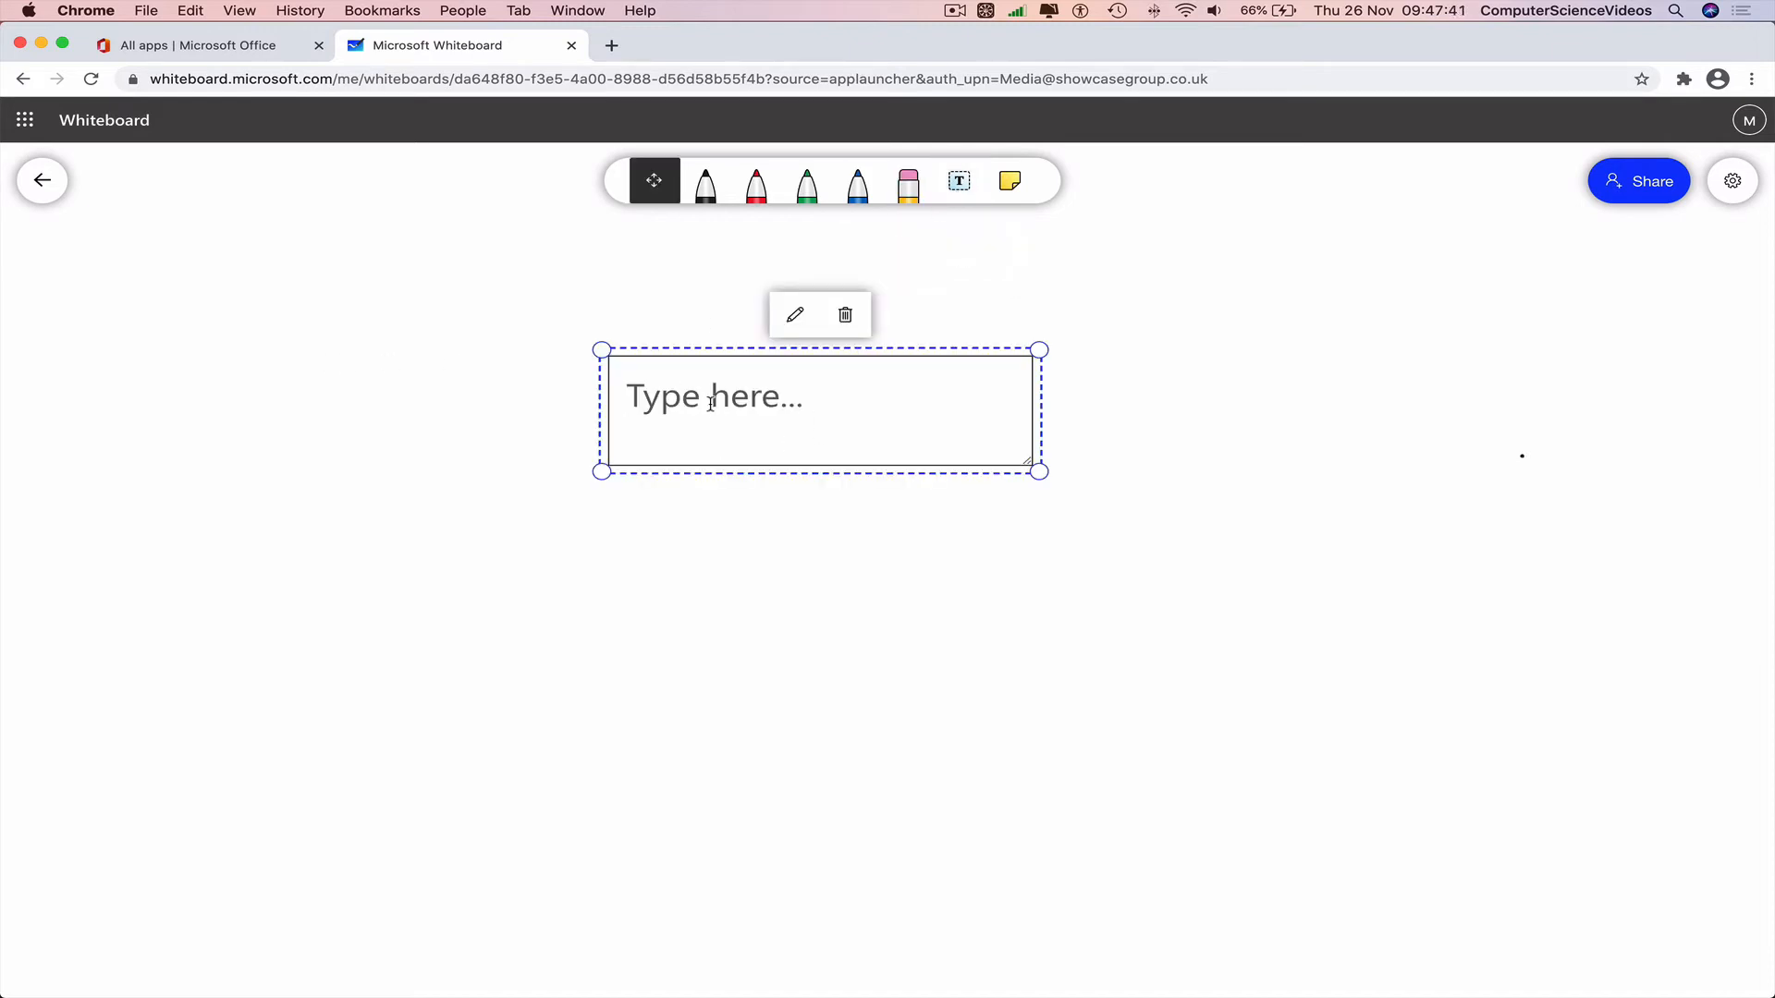
pyautogui.write('Compute ')
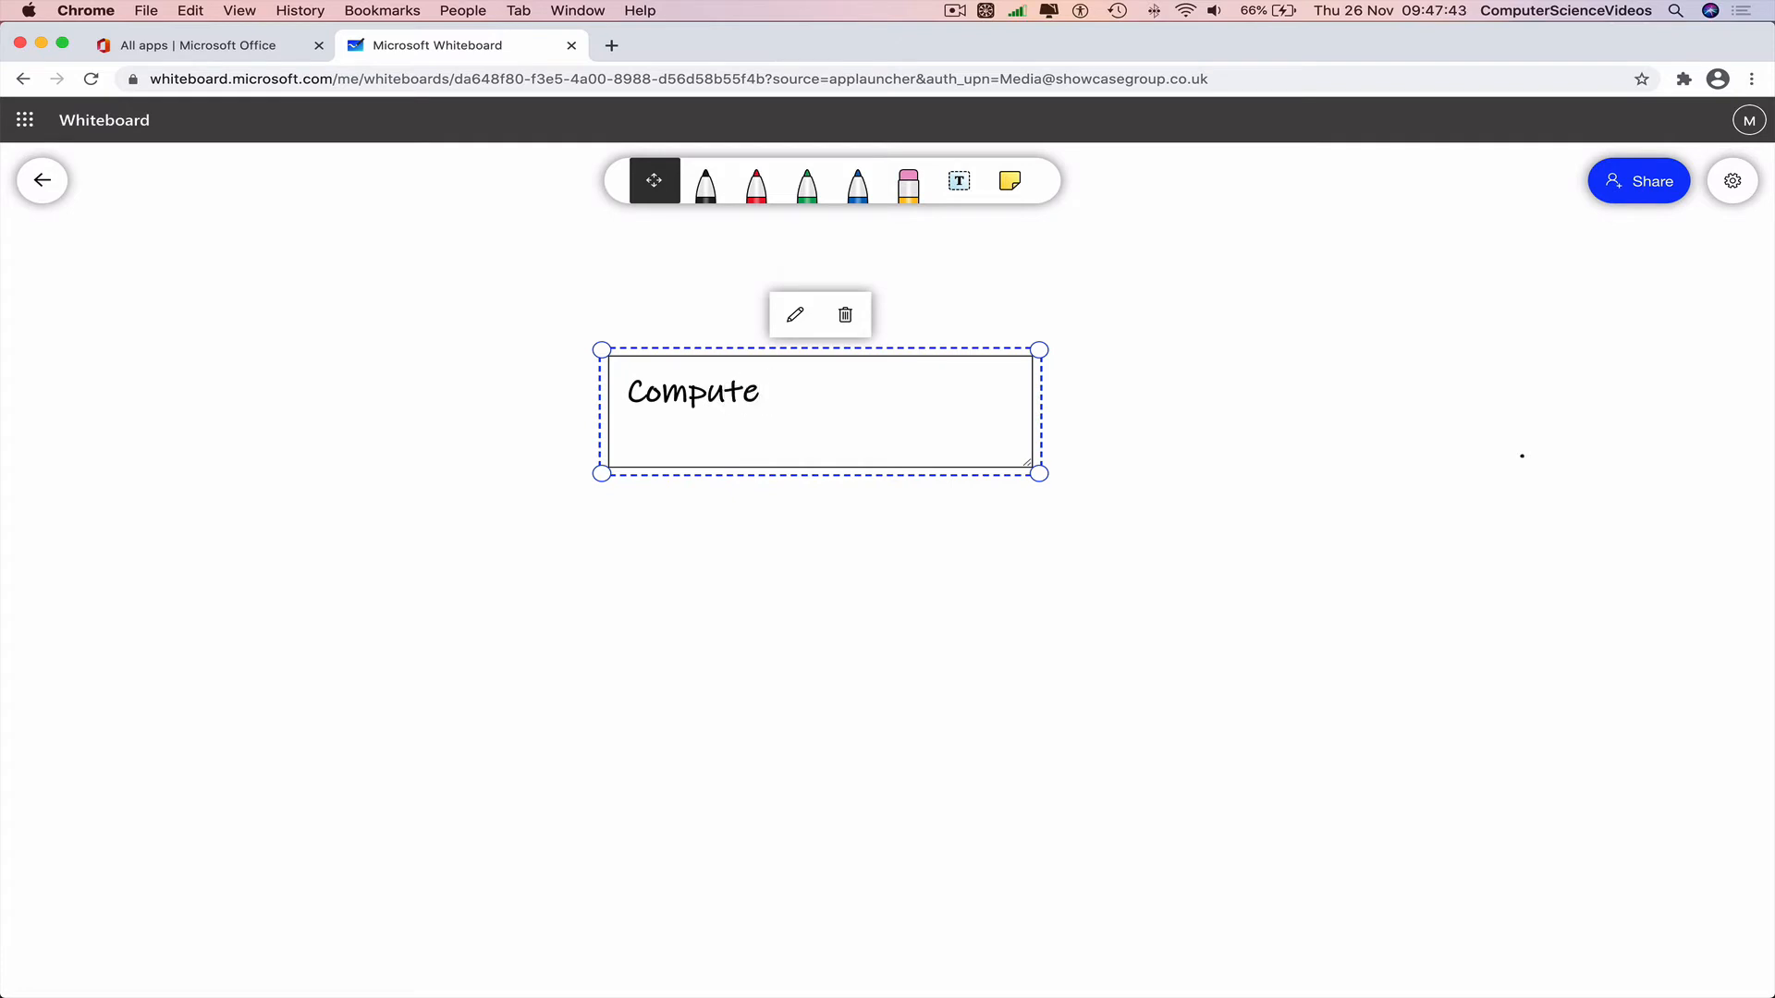
pyautogui.write('r Science Video')
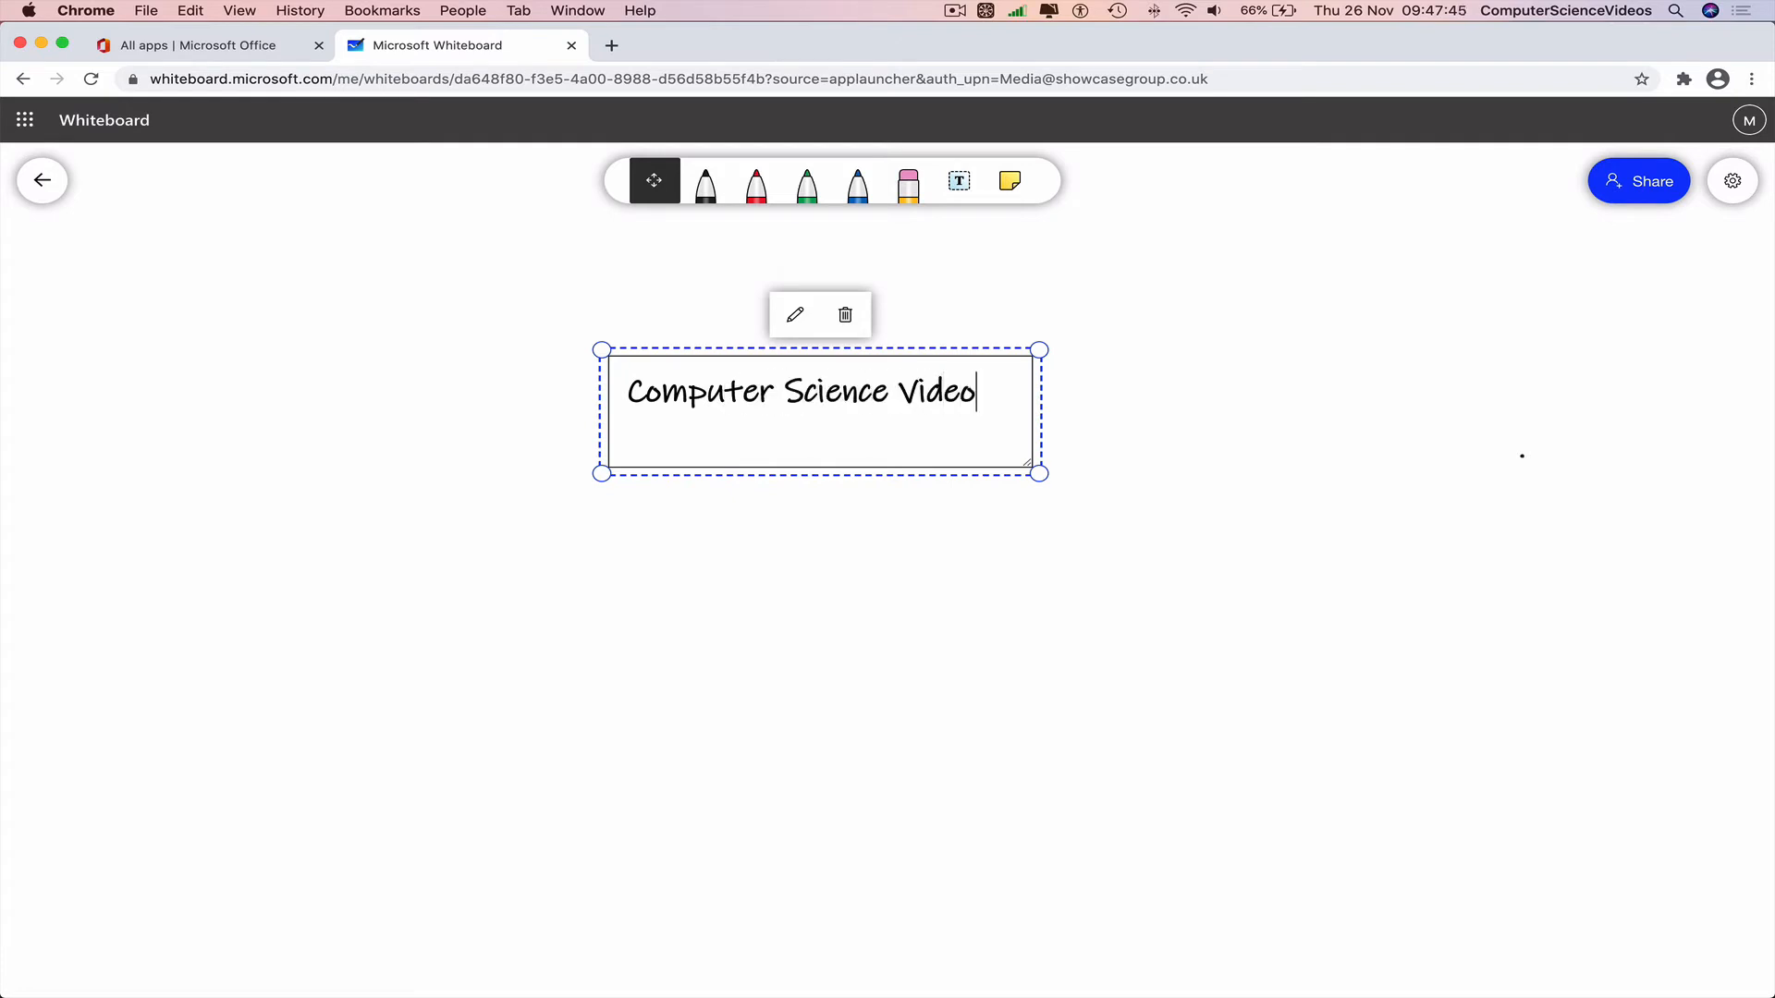
pyautogui.write('s')
pyautogui.scroll(-5, 1240, 296)
pyautogui.click(1241, 295)
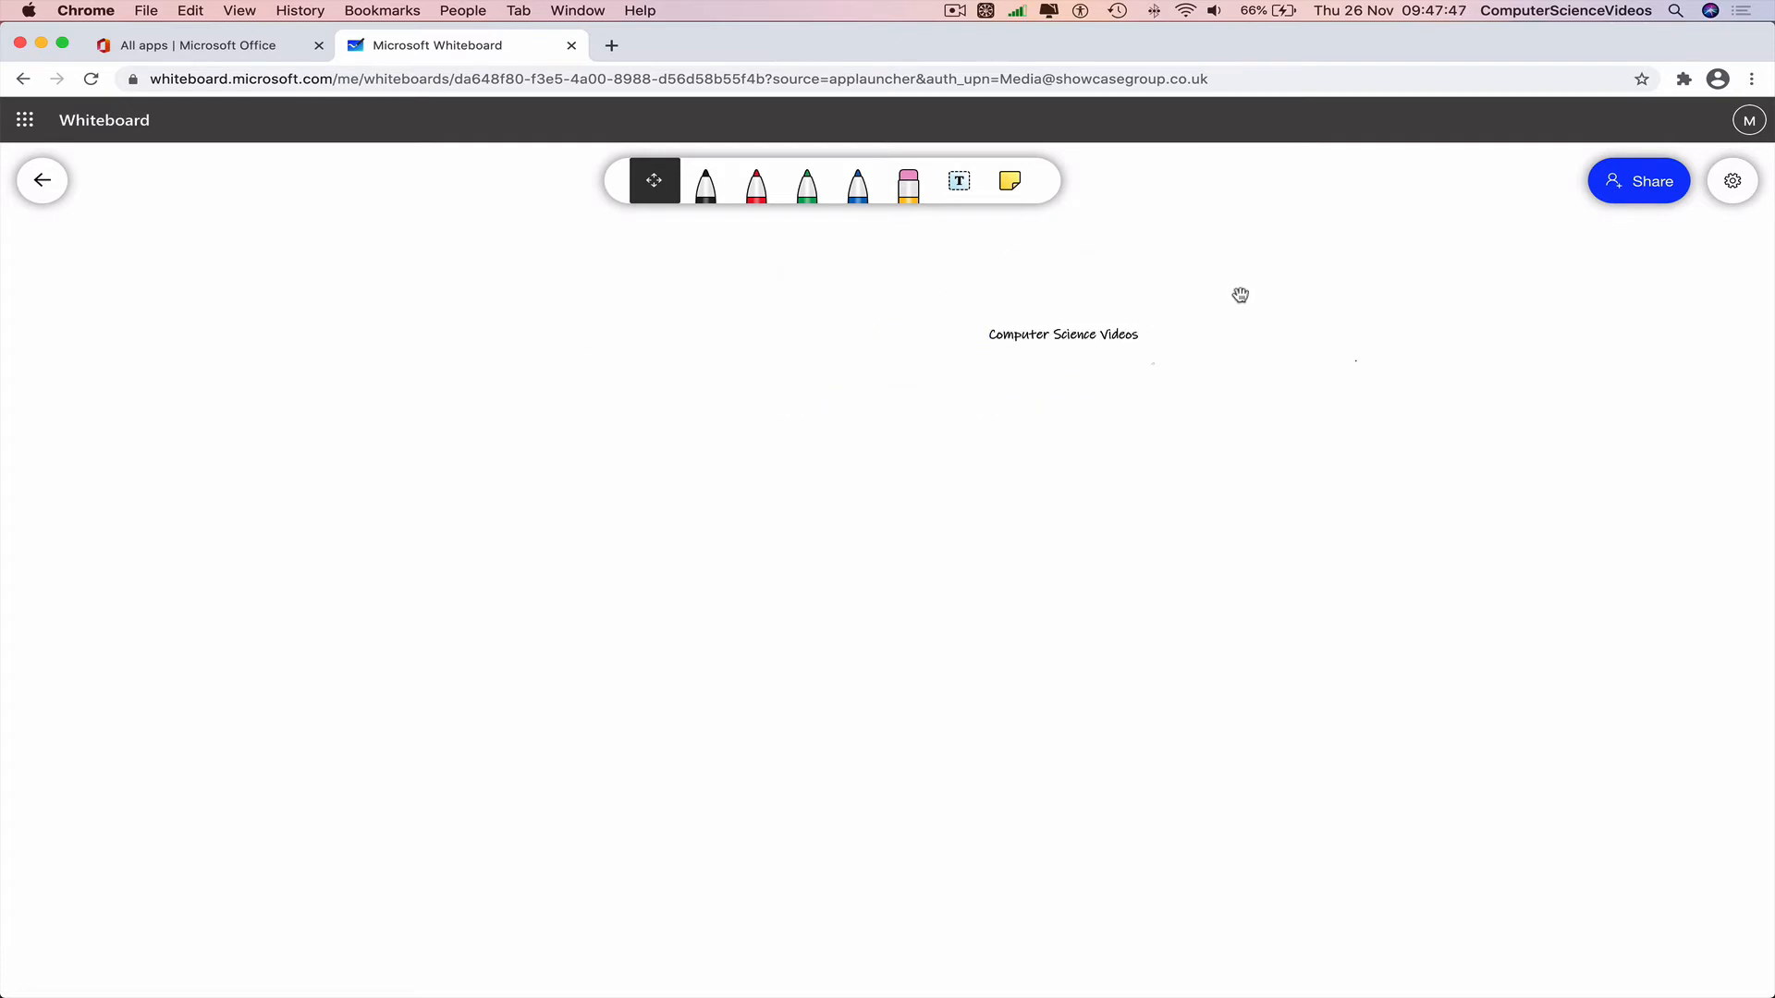
# Enlarge the 'Computer Science Videos' text box into a large heading.
pyautogui.click(1108, 338)
pyautogui.scroll(5, 852, 400)
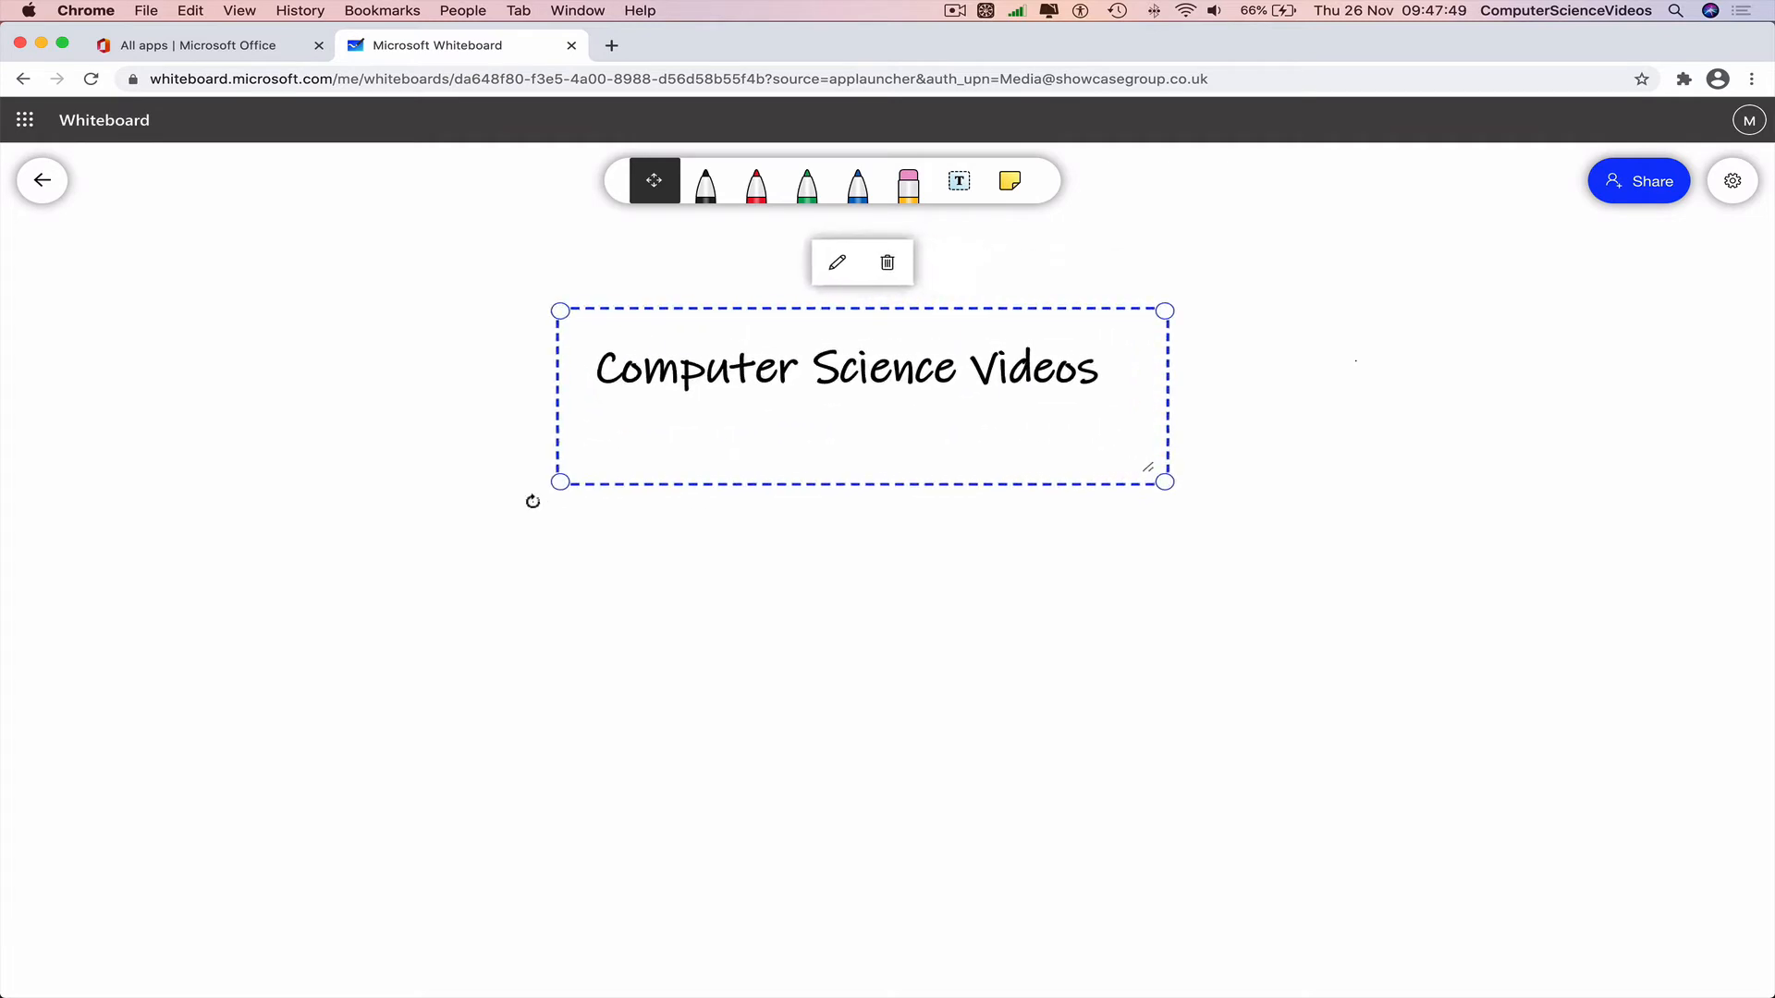
pyautogui.moveTo(533, 501); pyautogui.dragTo(292, 547)
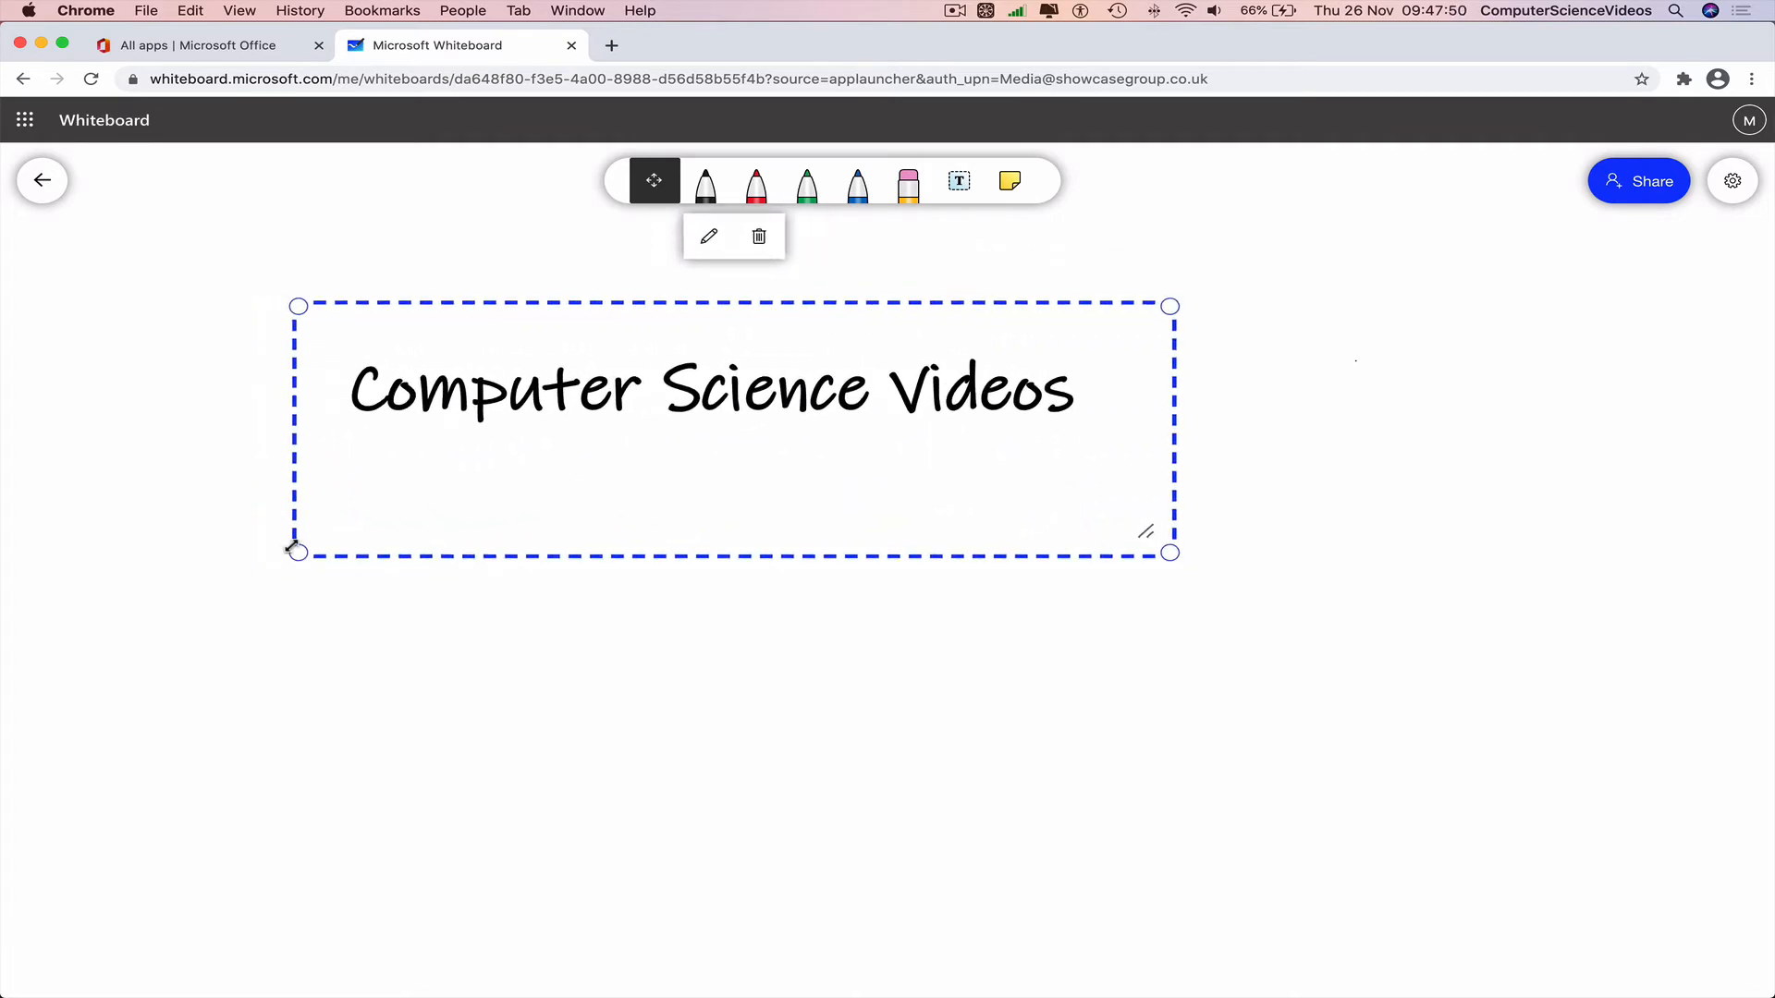
pyautogui.click(936, 398)
pyautogui.click(1404, 341)
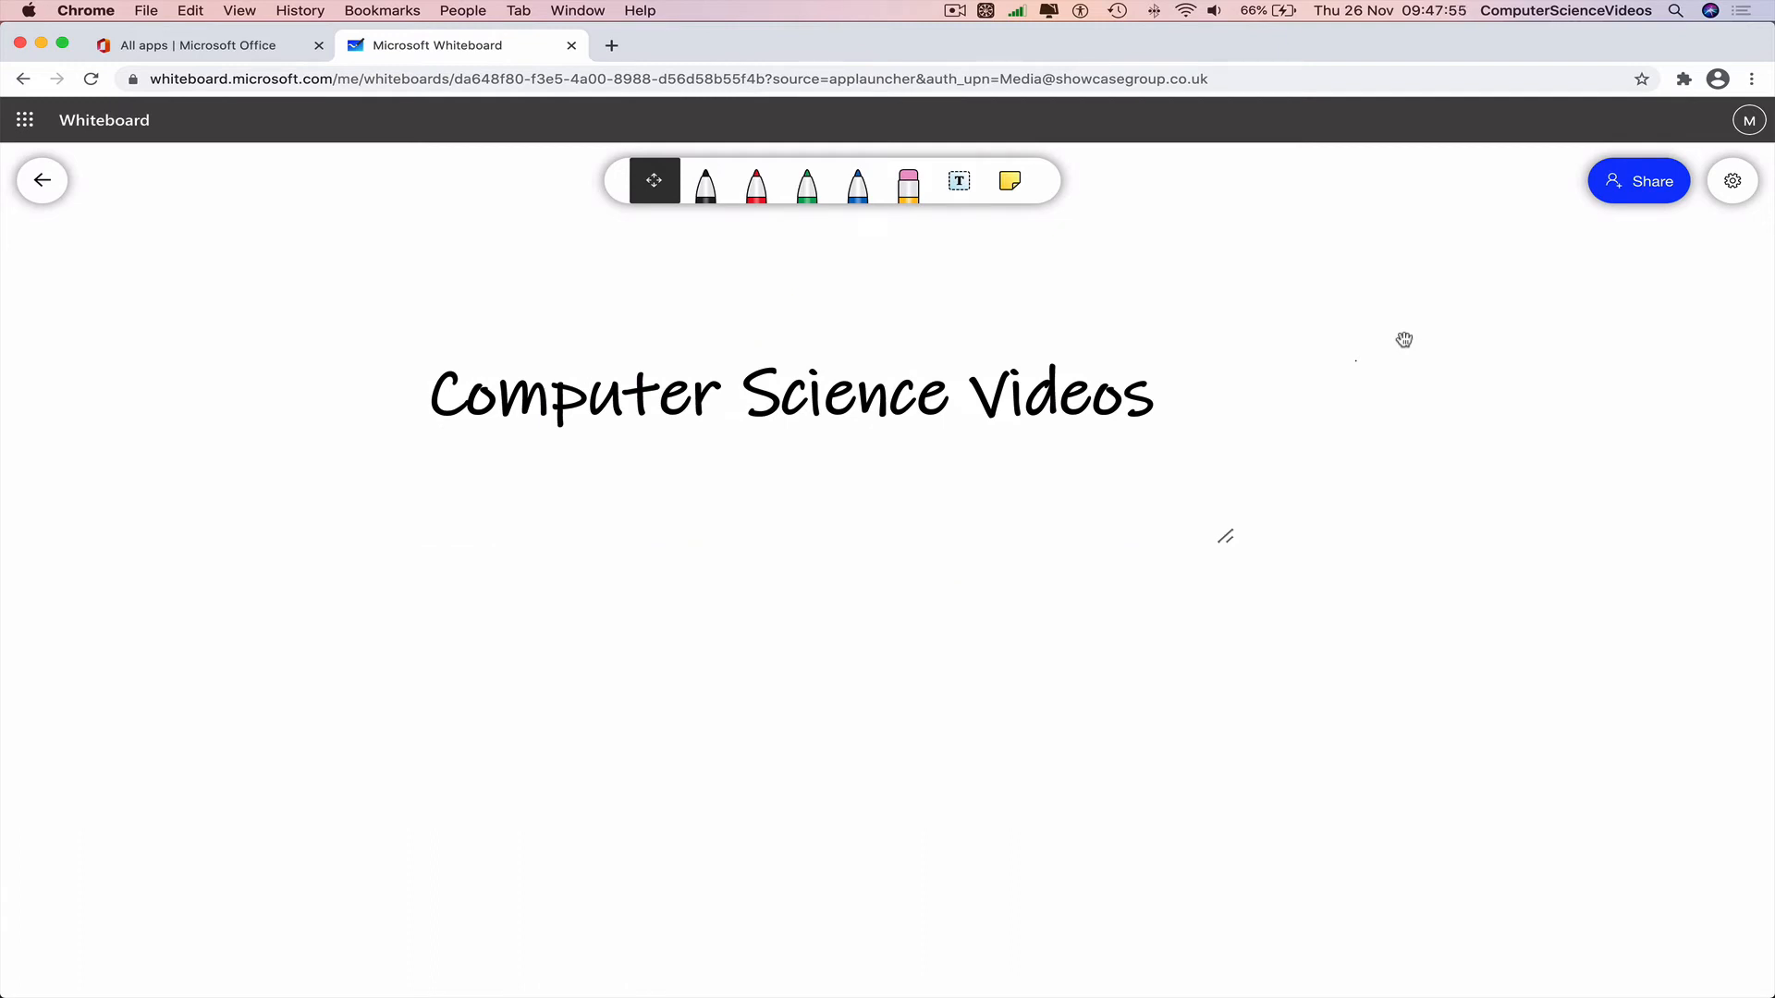
pyautogui.click(712, 199)
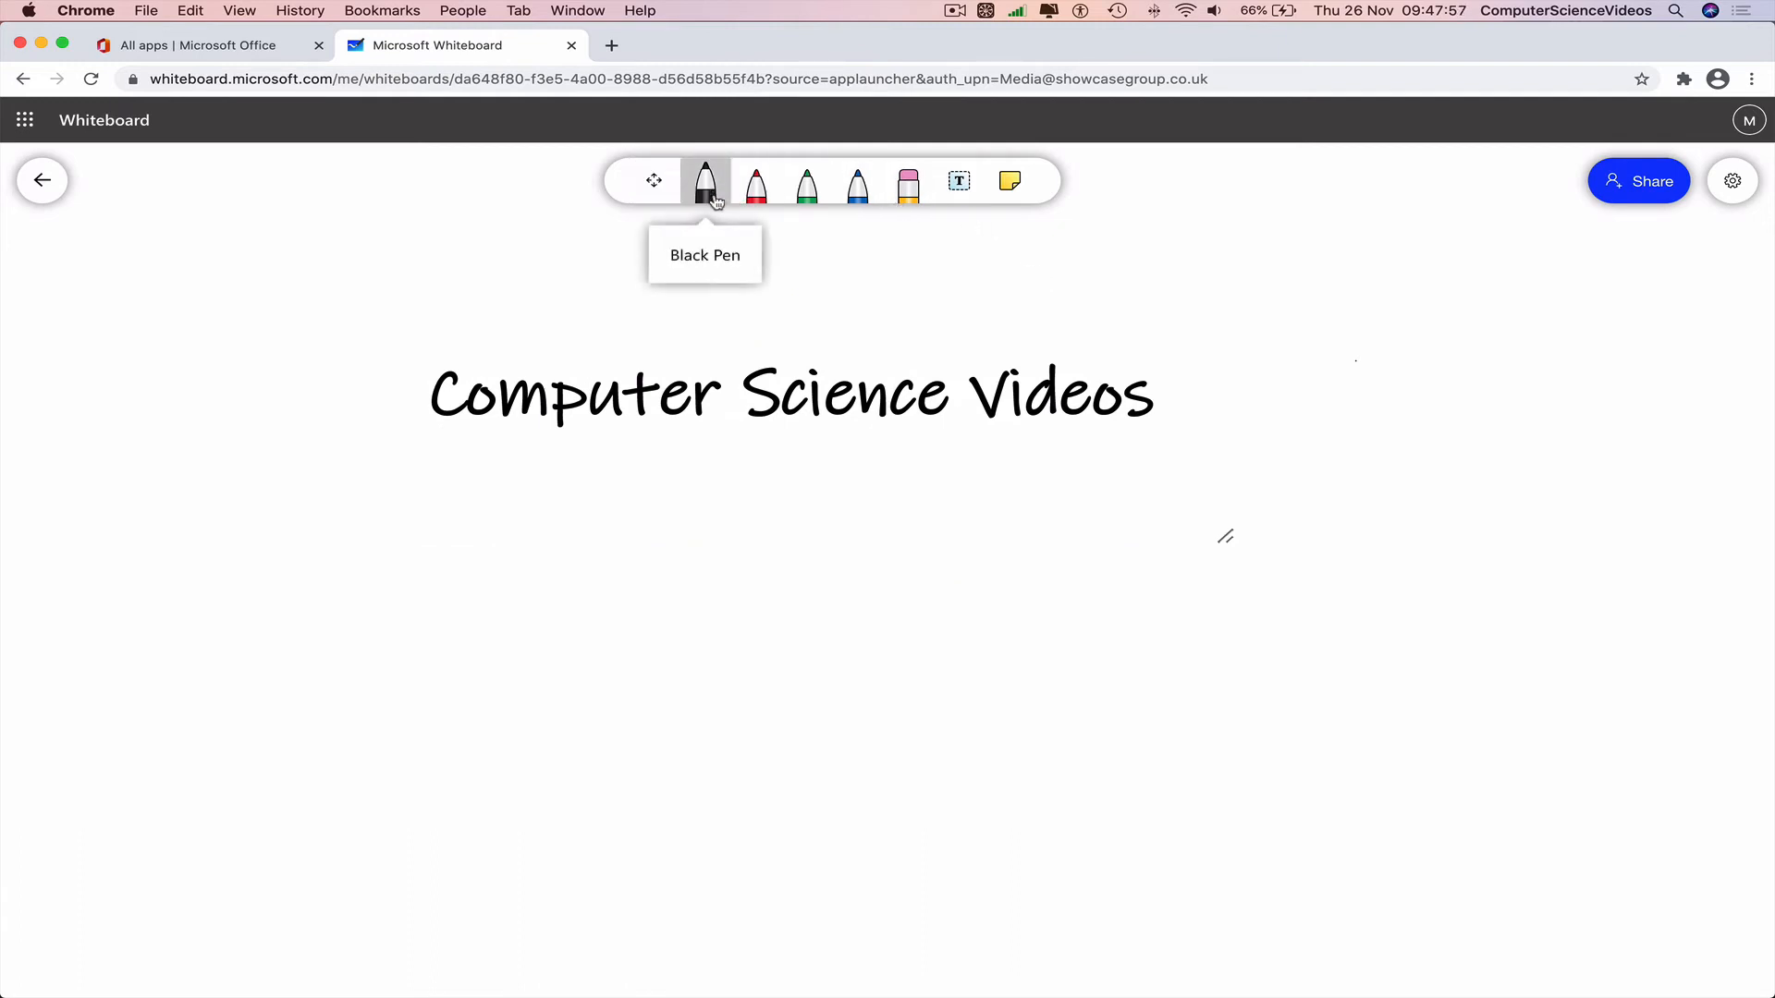
# Draw a straight black underline beneath the title, replacing an erased slanted attempt.
pyautogui.moveTo(429, 463); pyautogui.dragTo(1752, 579)
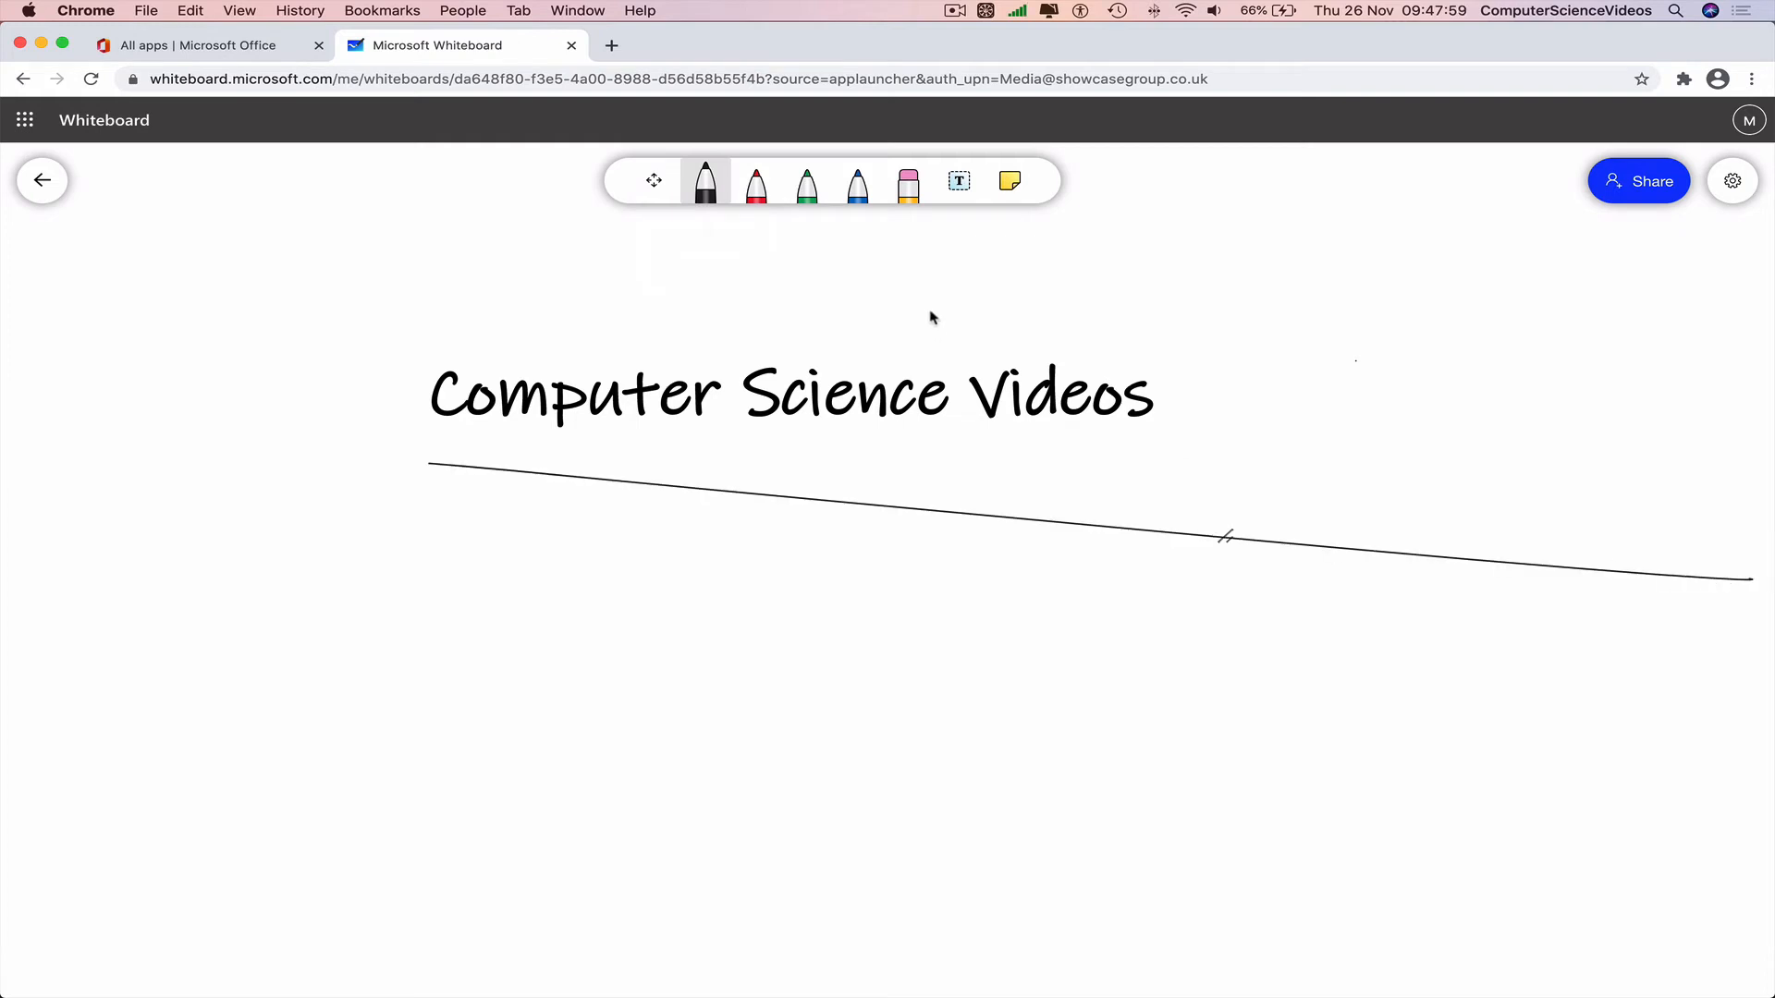
pyautogui.click(909, 185)
pyautogui.moveTo(974, 483); pyautogui.dragTo(898, 538)
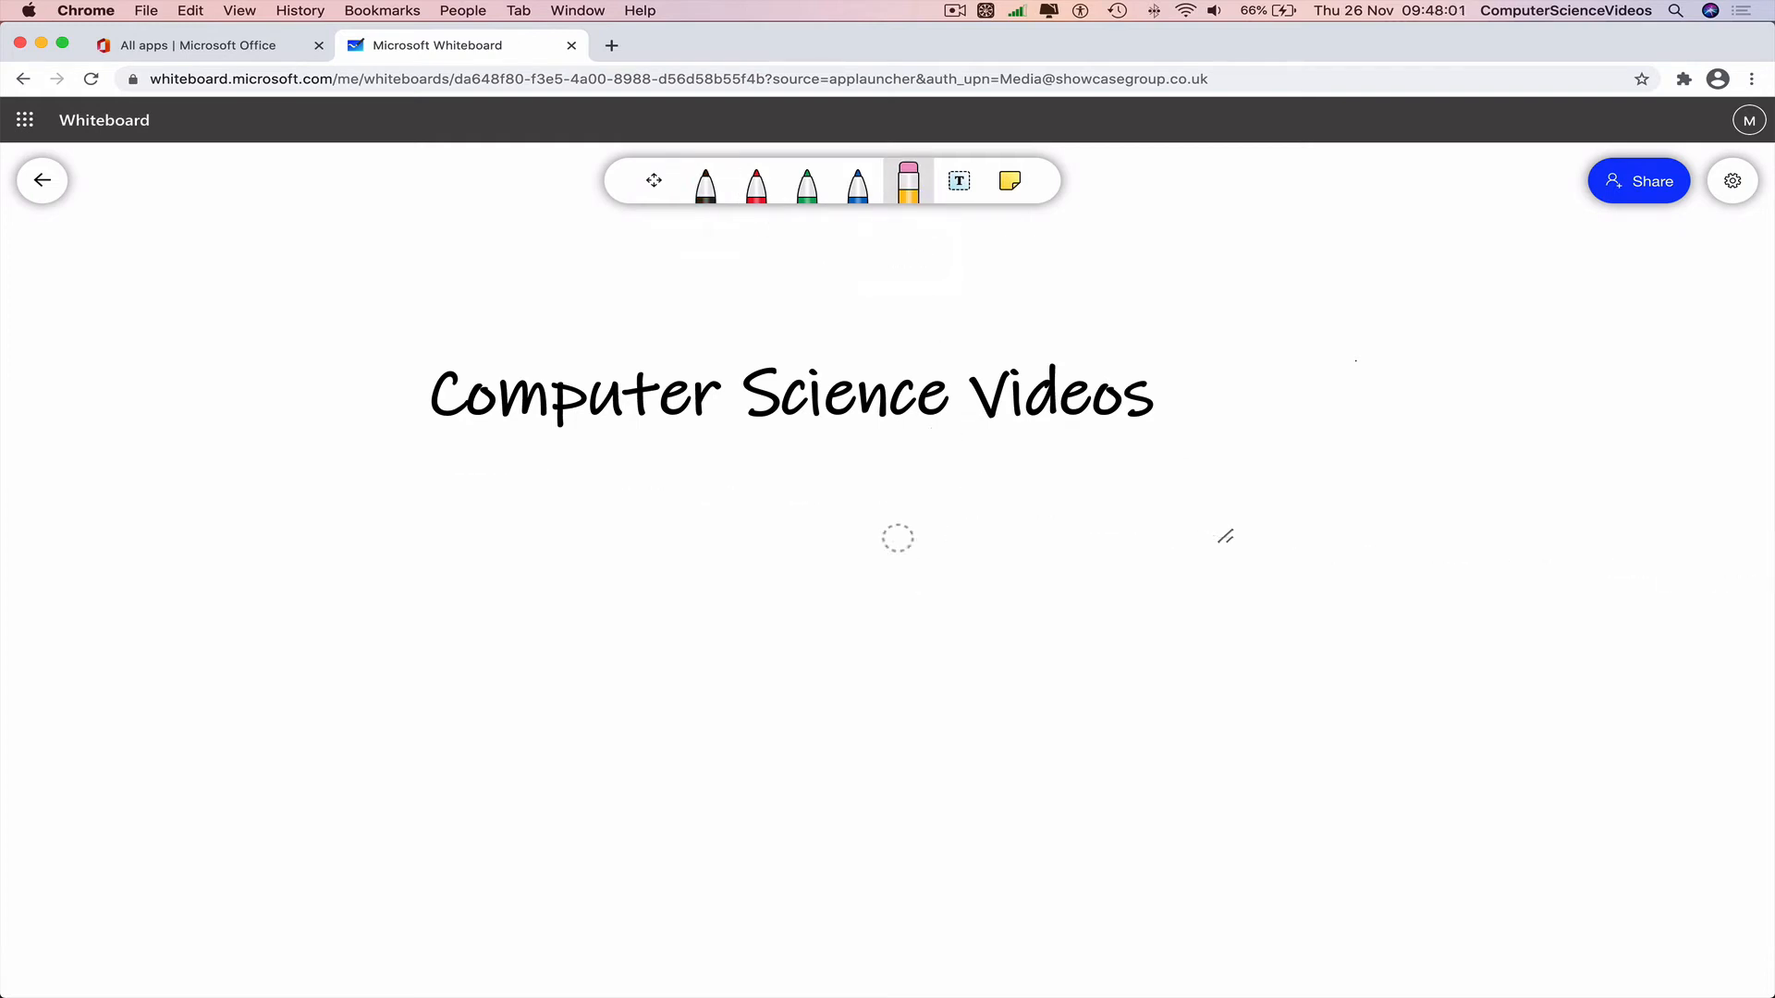
pyautogui.click(705, 185)
pyautogui.moveTo(450, 479); pyautogui.dragTo(1410, 476)
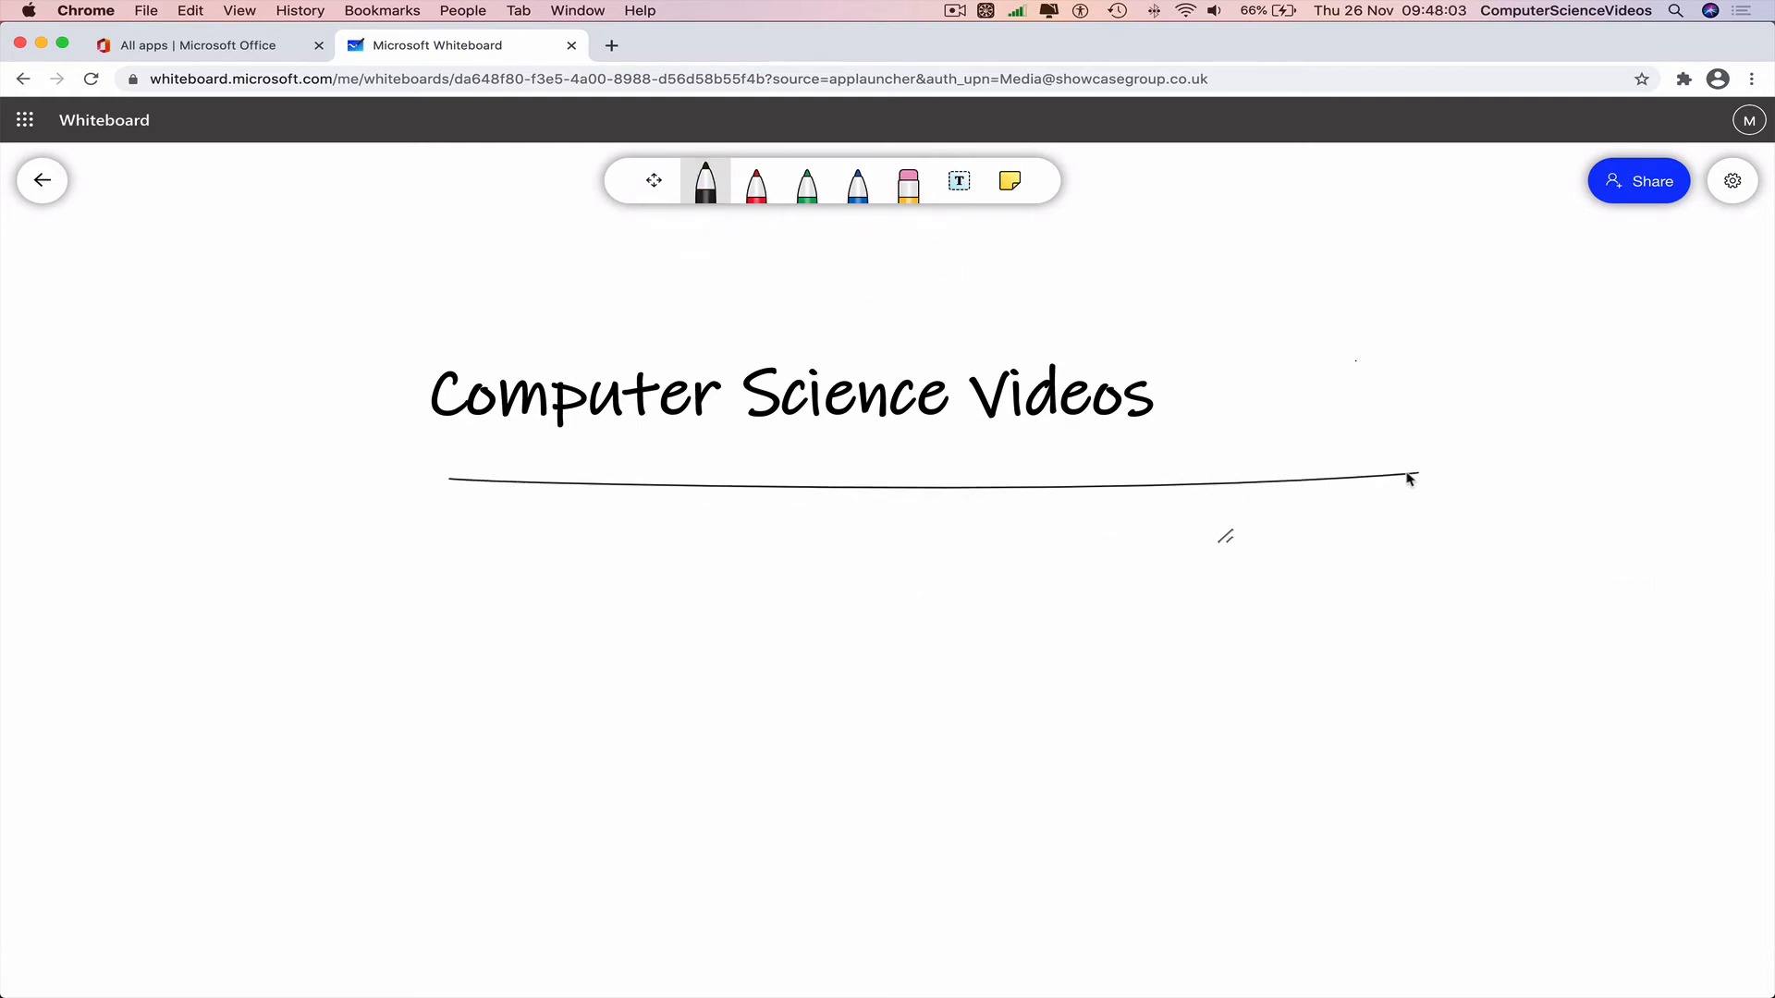
# Draw vertical lines on both sides and a top line, redrawing the overlong top stroke.
pyautogui.moveTo(1283, 296); pyautogui.dragTo(1270, 573)
pyautogui.moveTo(389, 308); pyautogui.dragTo(335, 578)
pyautogui.moveTo(425, 294); pyautogui.dragTo(1748, 275)
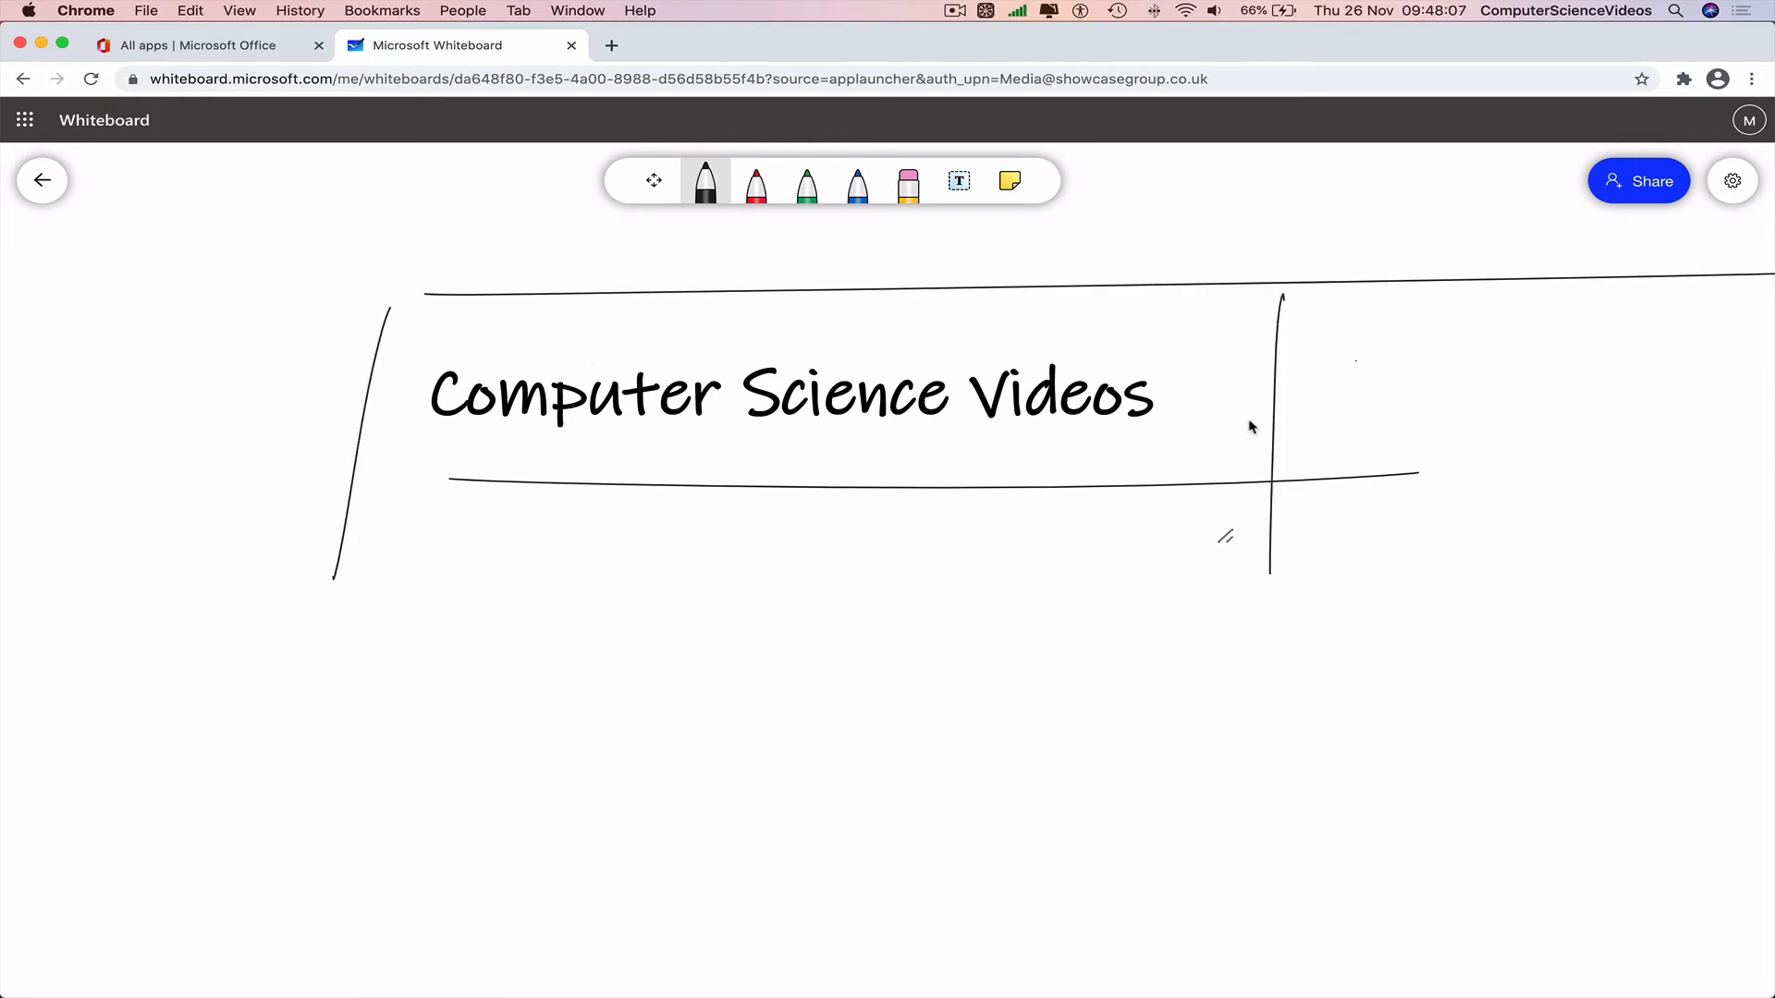
pyautogui.click(908, 182)
pyautogui.moveTo(941, 241); pyautogui.dragTo(960, 319)
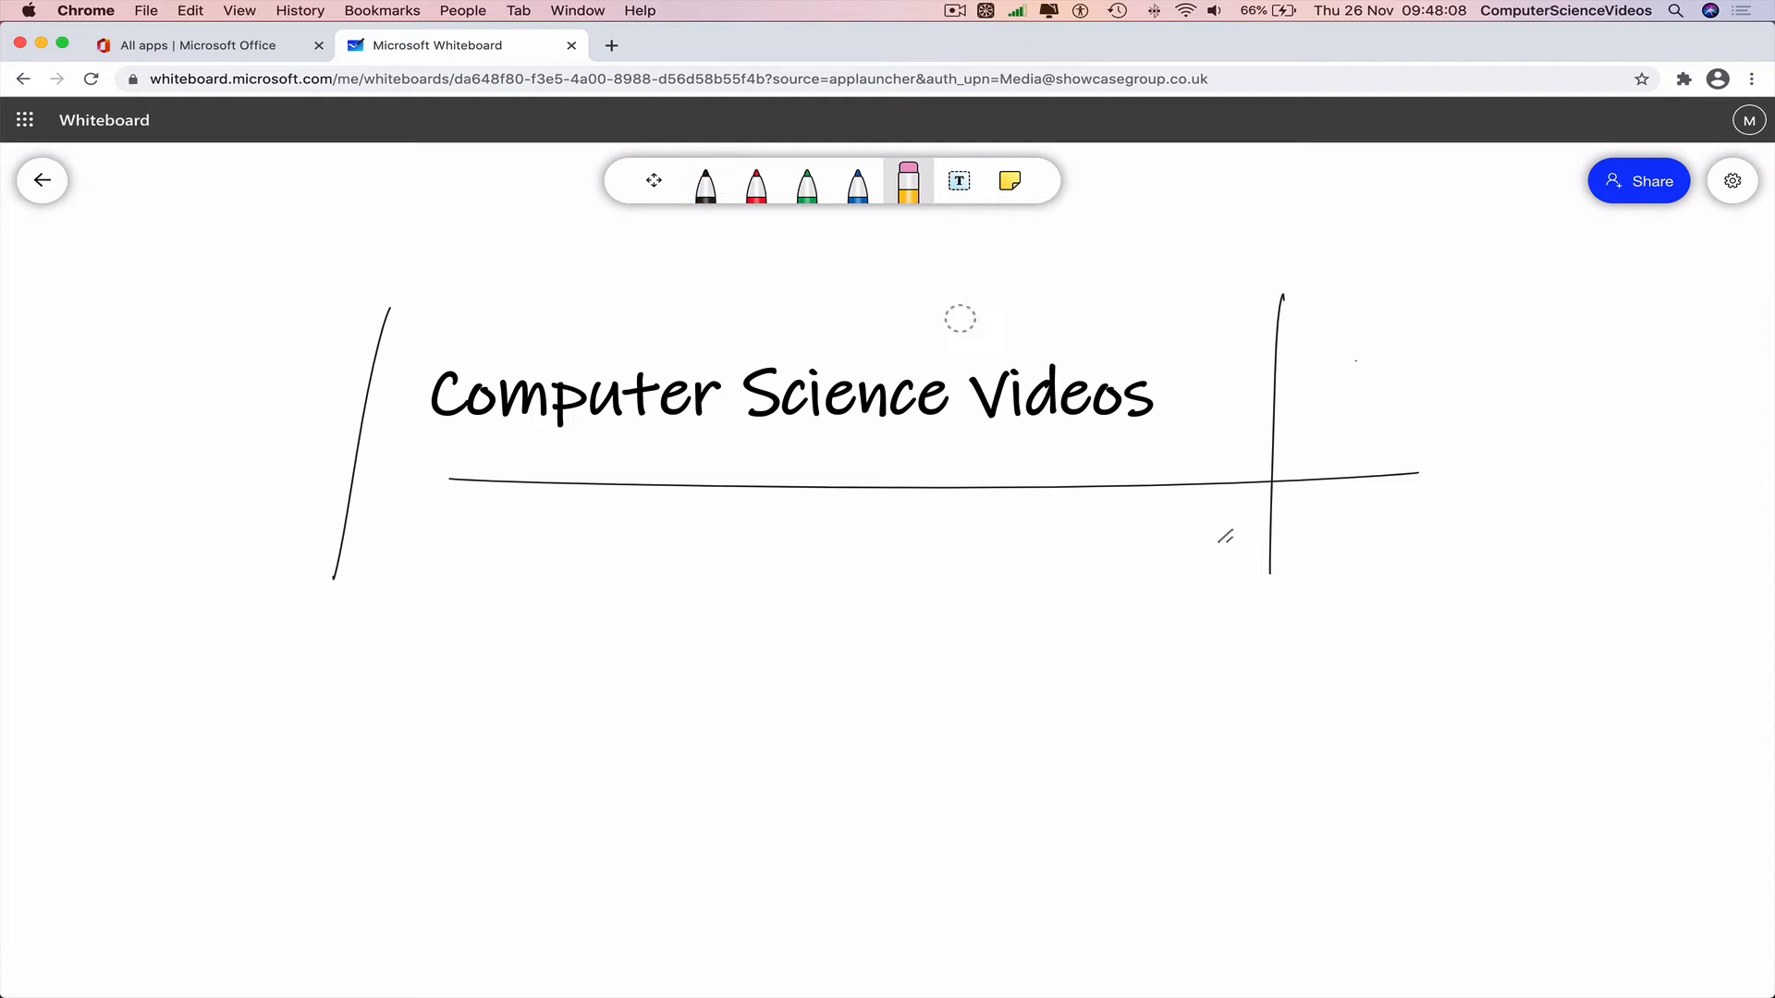
pyautogui.click(695, 179)
pyautogui.moveTo(282, 310); pyautogui.dragTo(1305, 324)
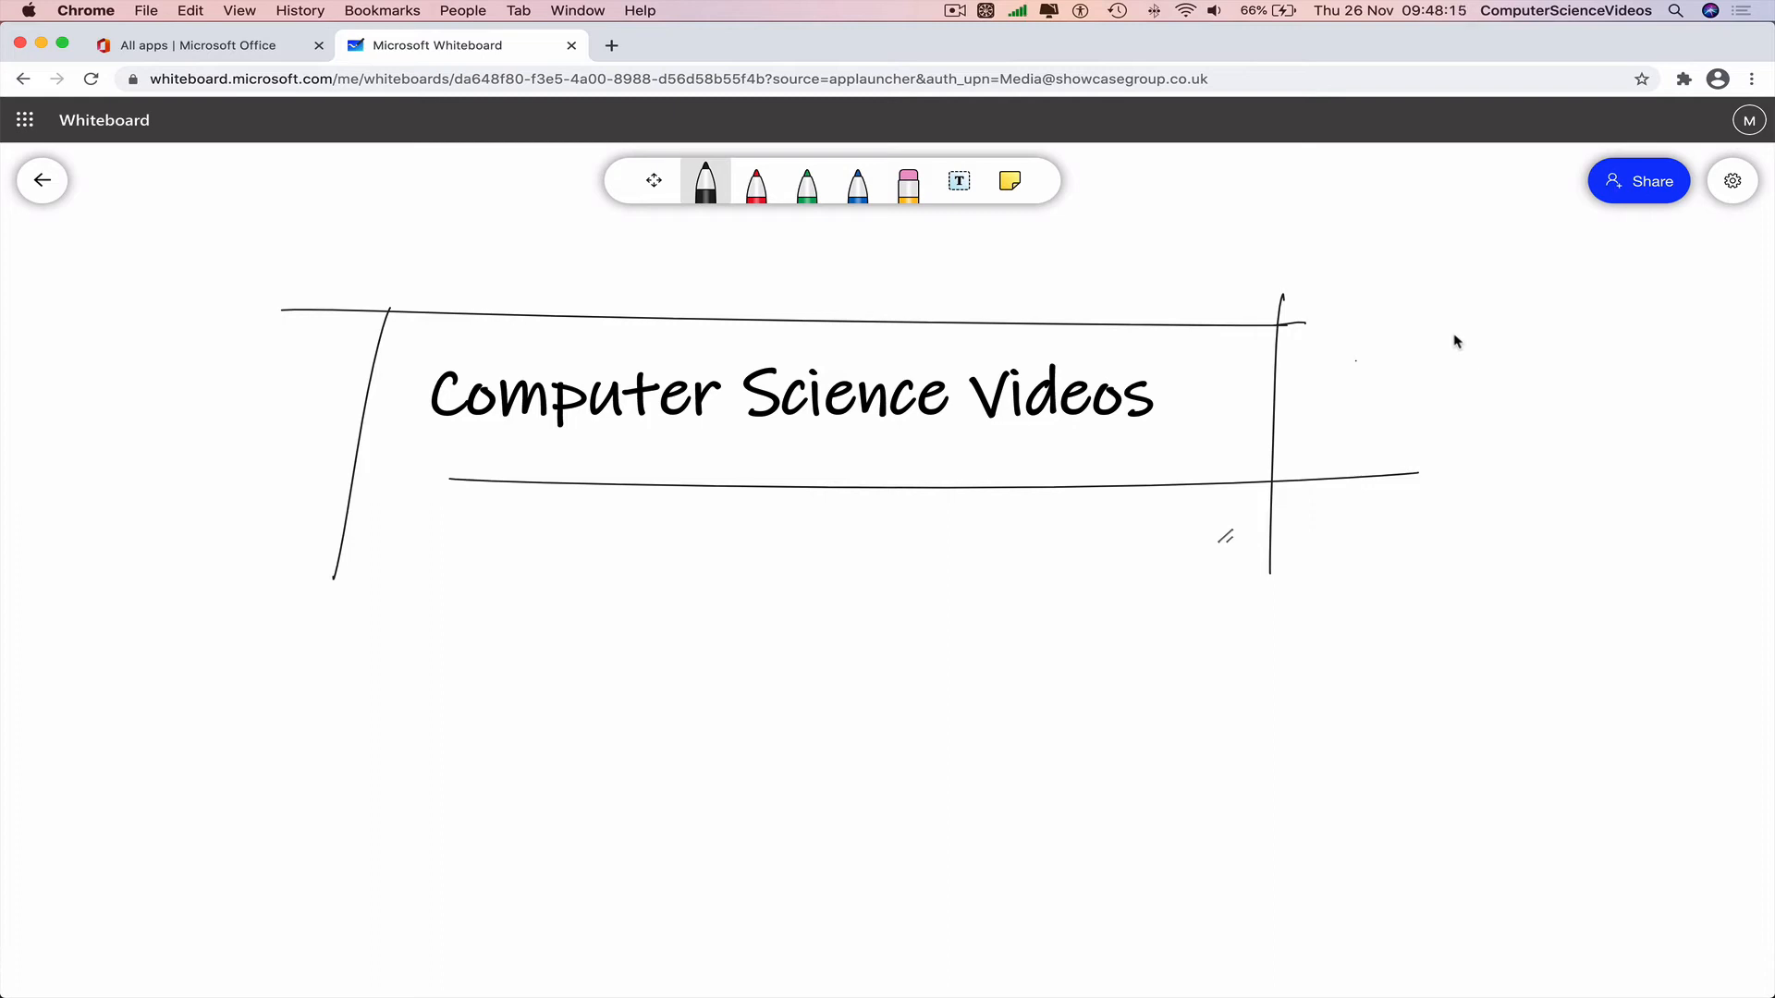
pyautogui.click(1011, 182)
# Enlarge the sticky note and type 'This is another CSV Tutorial' into it.
pyautogui.moveTo(960, 621); pyautogui.dragTo(661, 757)
pyautogui.click(662, 757)
pyautogui.click(860, 575)
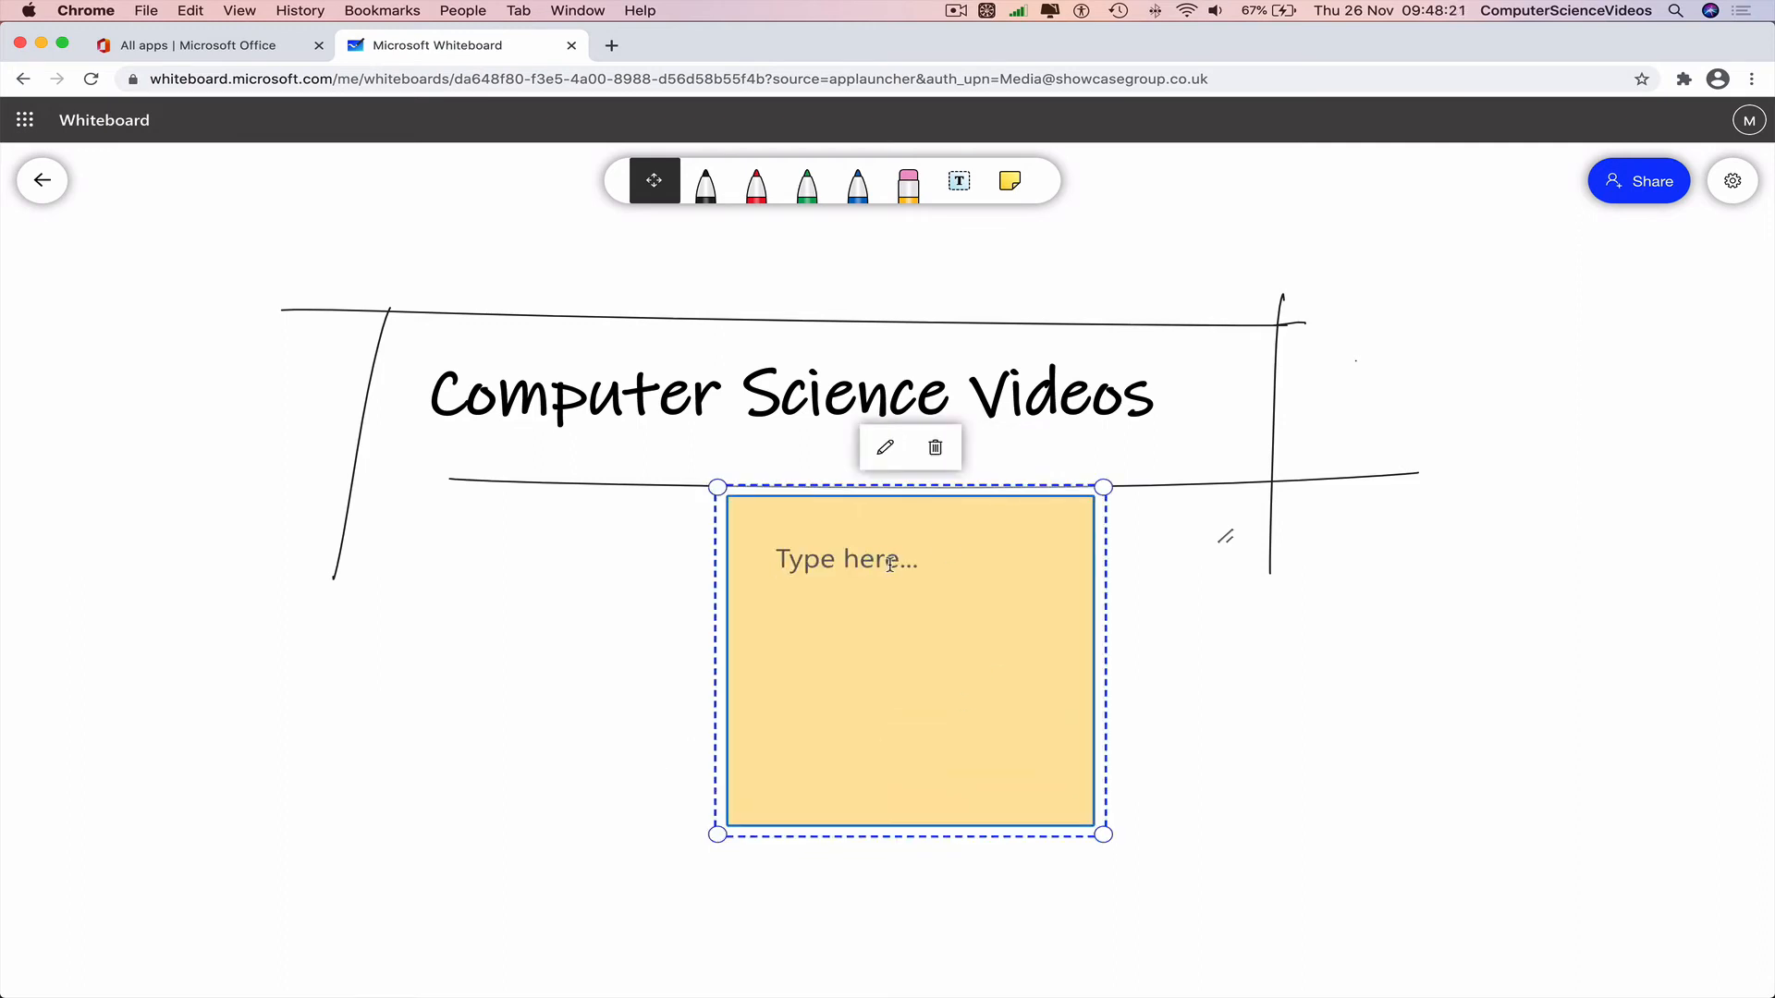
pyautogui.write('This is another')
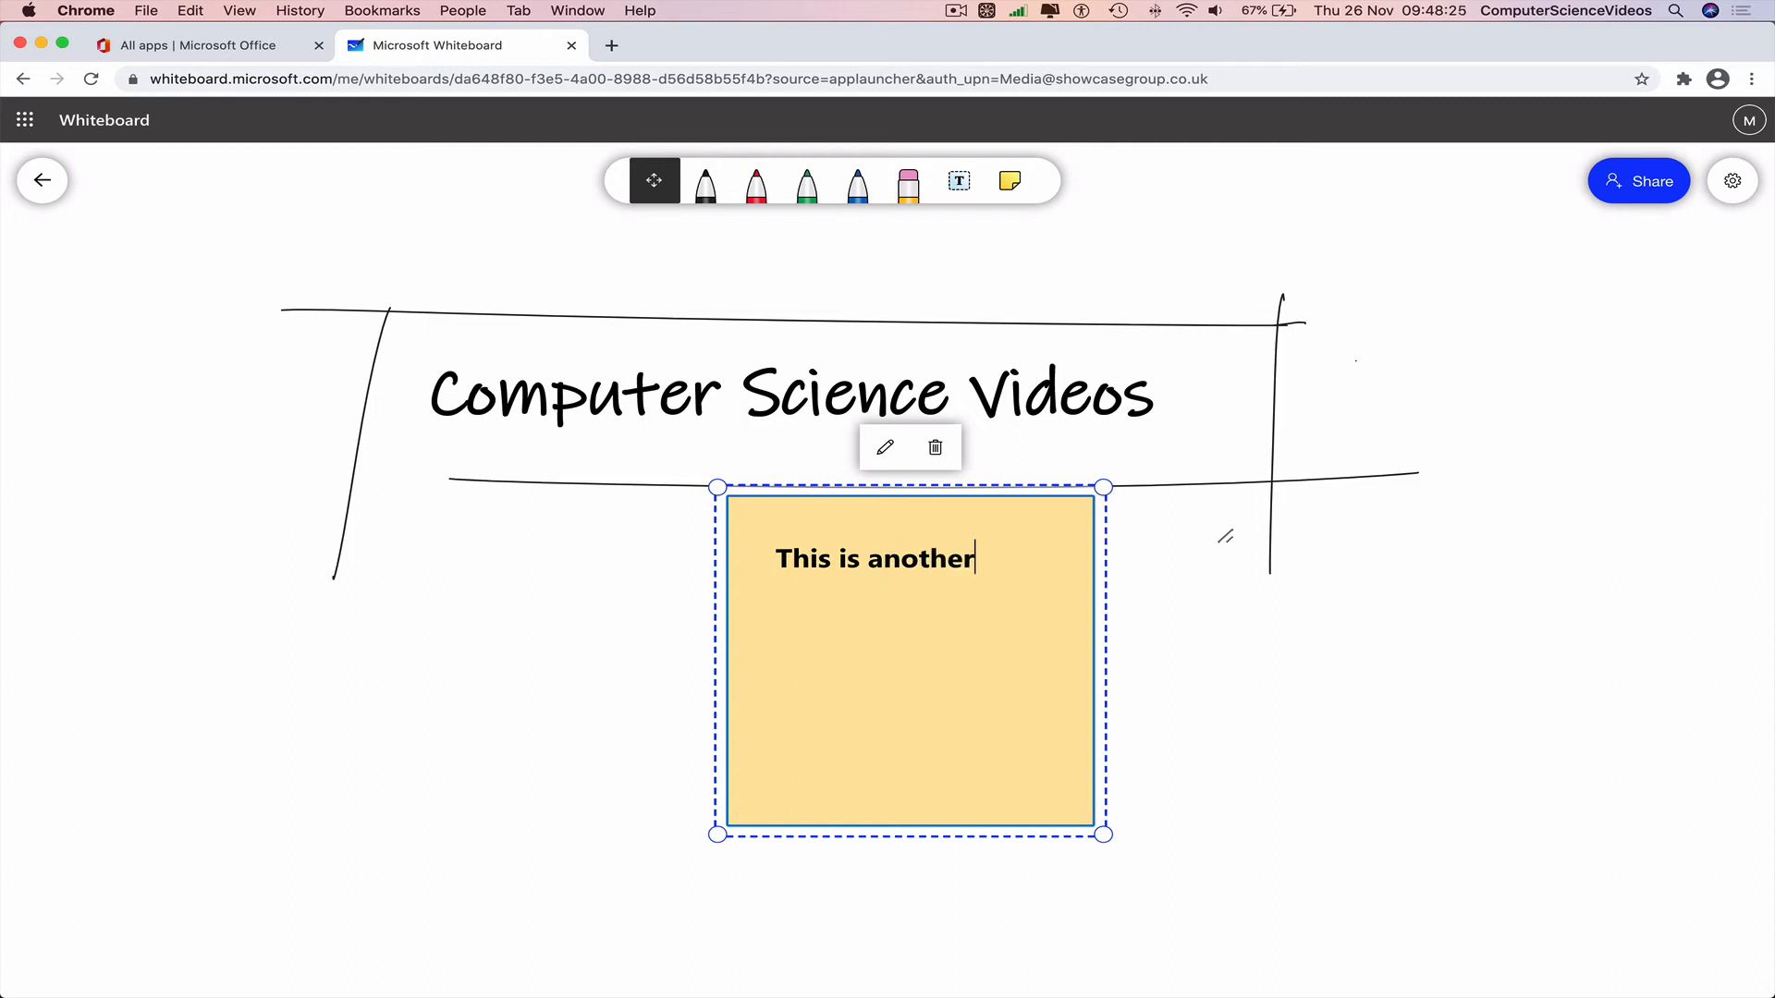
pyautogui.write(' CSV Tutorial')
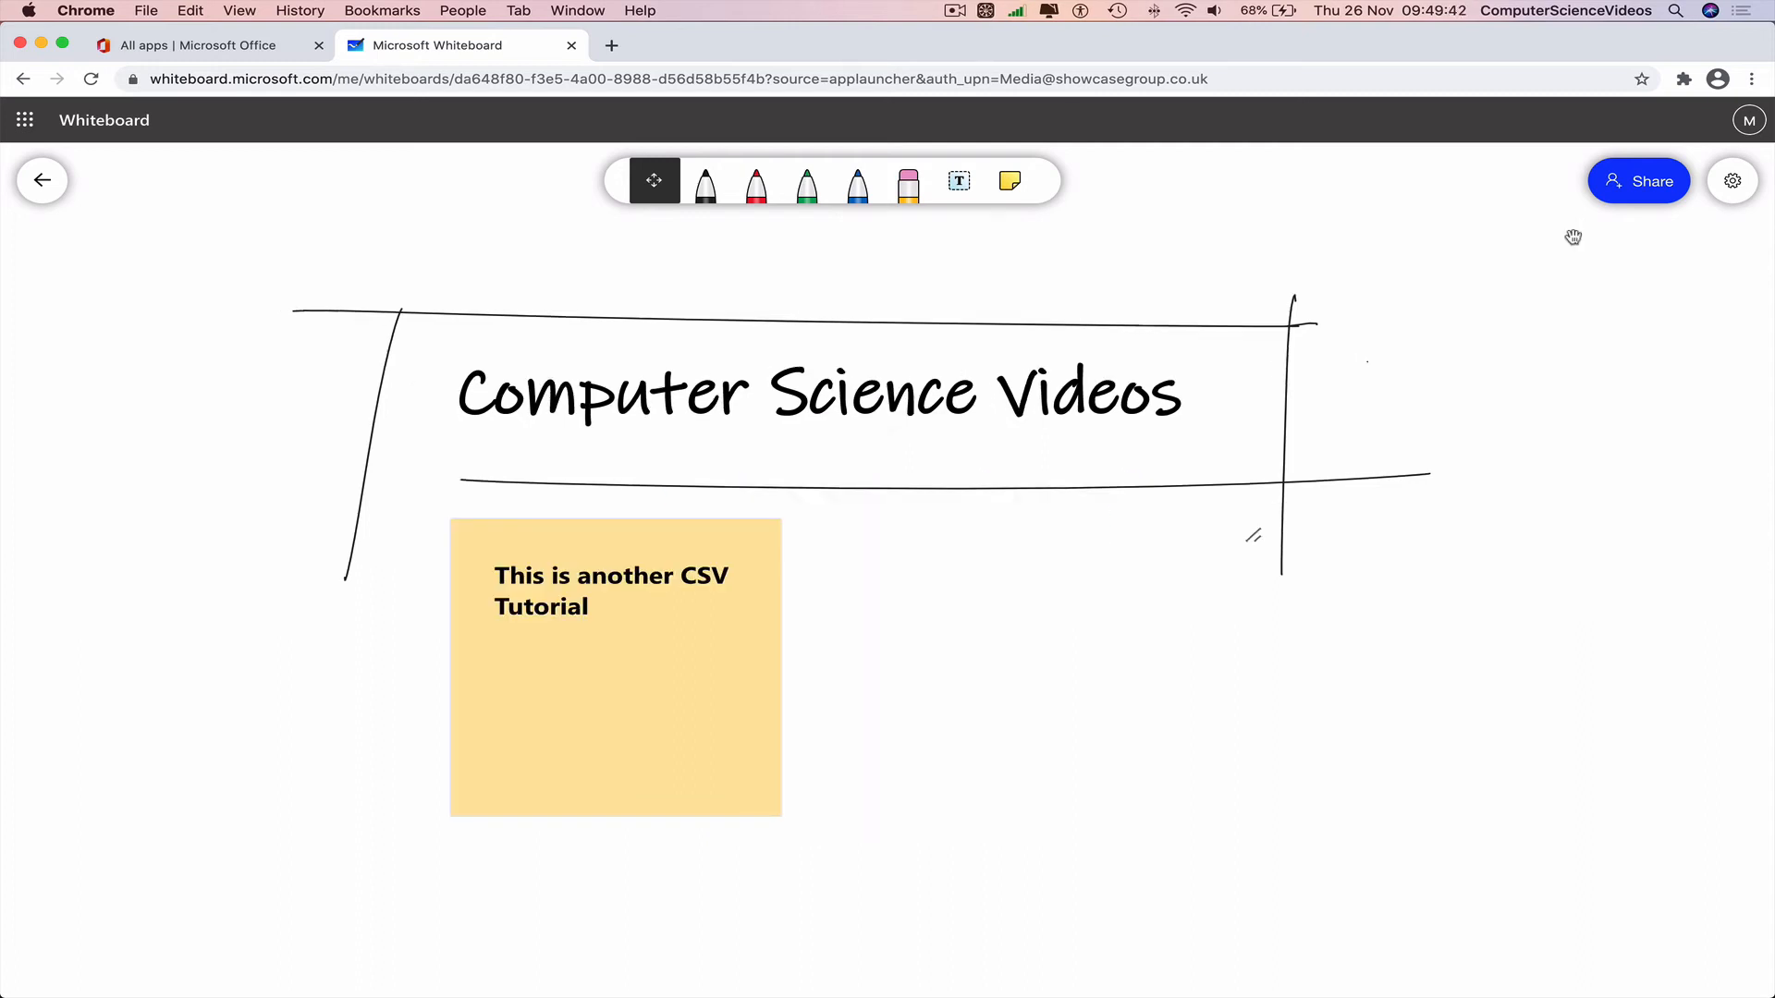
pyautogui.click(1647, 204)
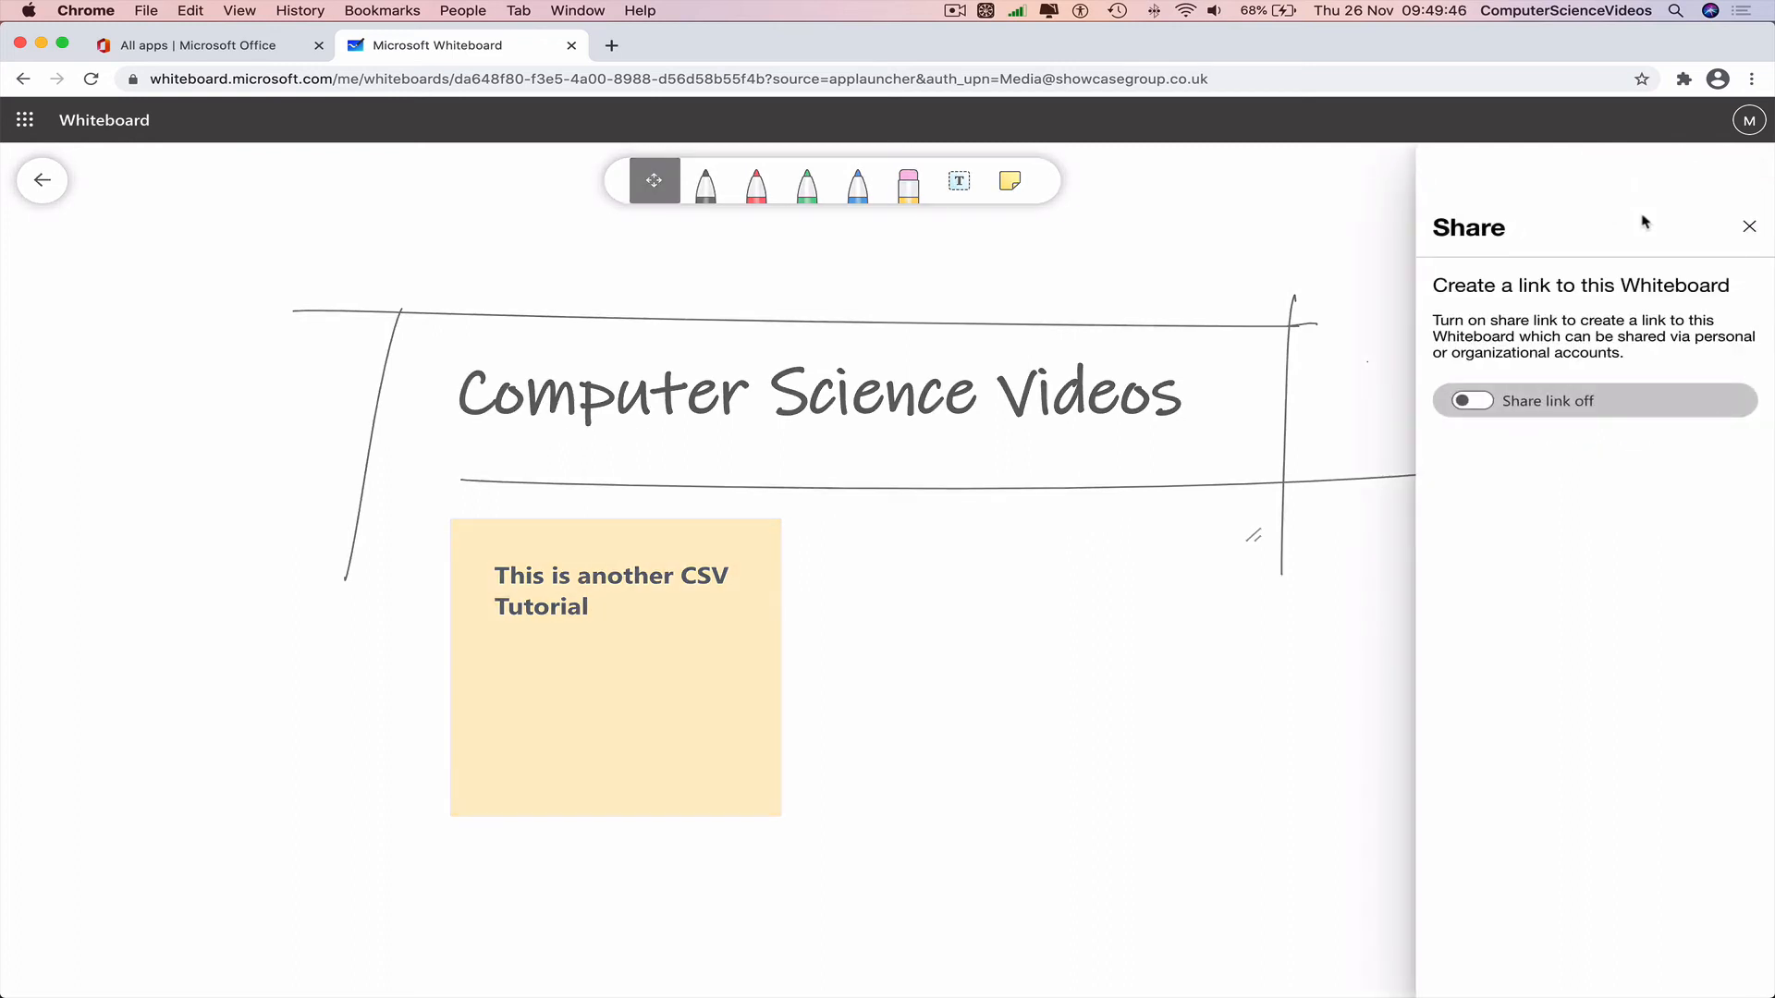
# Switch on the whiteboard's share link.
pyautogui.click(1484, 405)
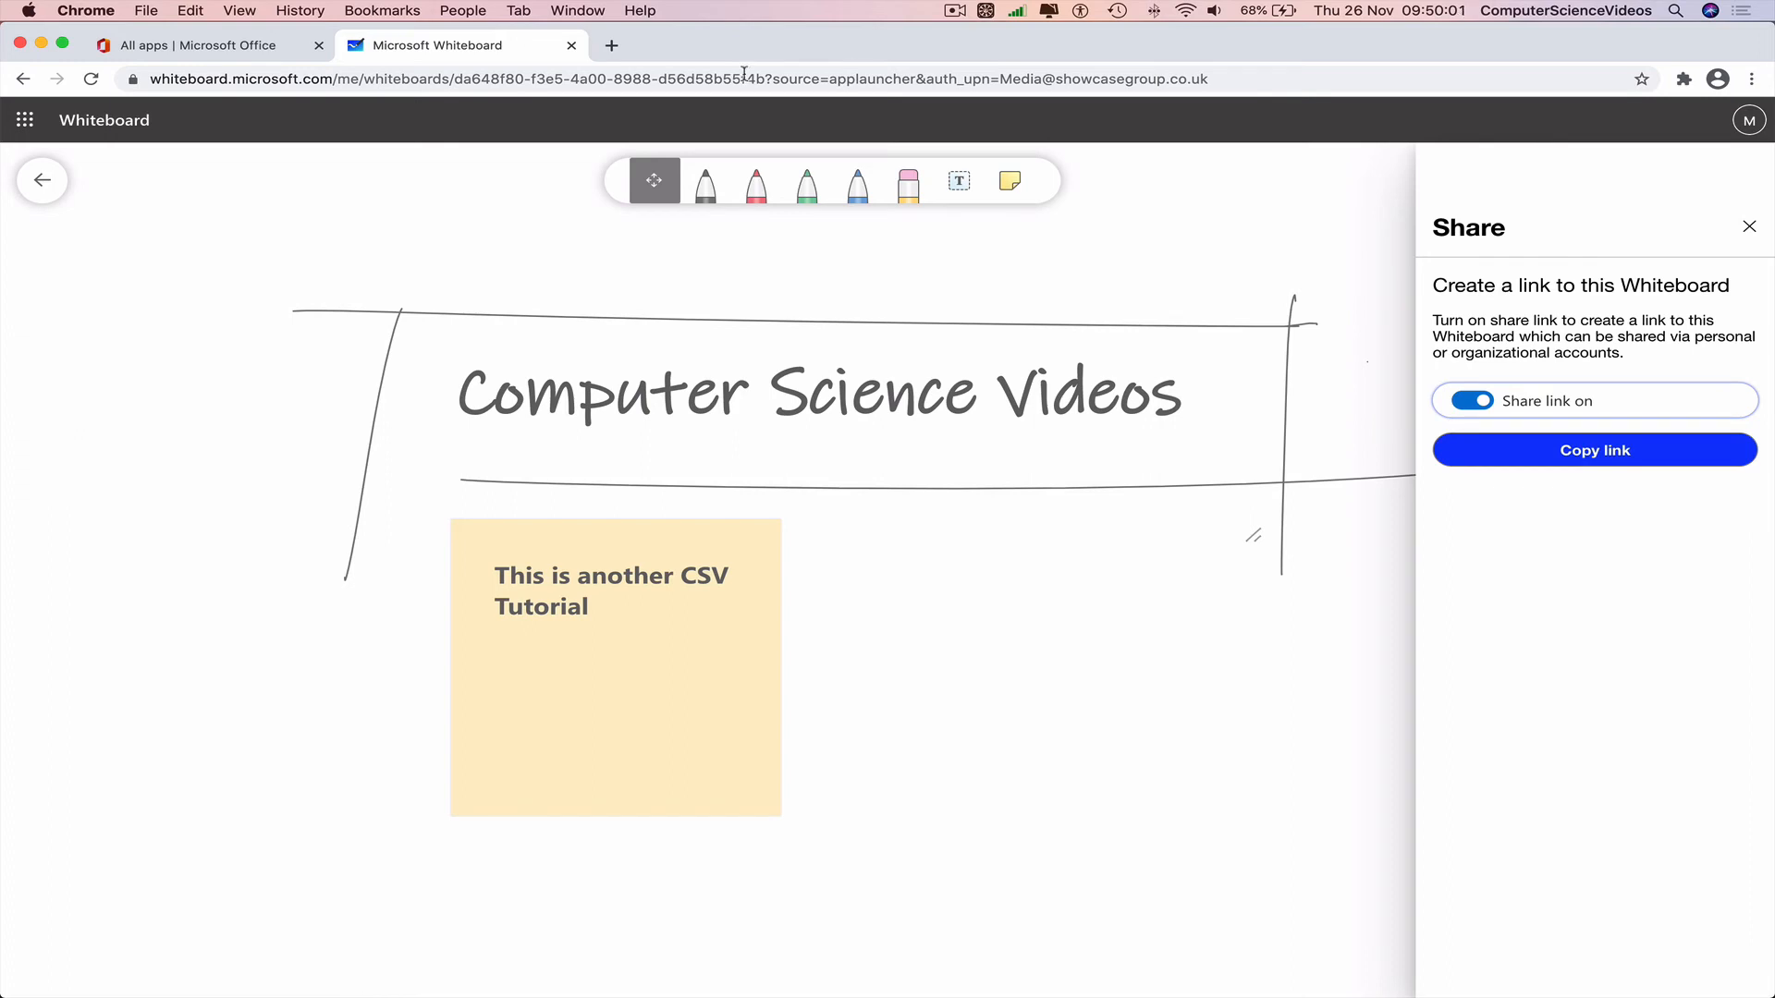
pyautogui.click(611, 45)
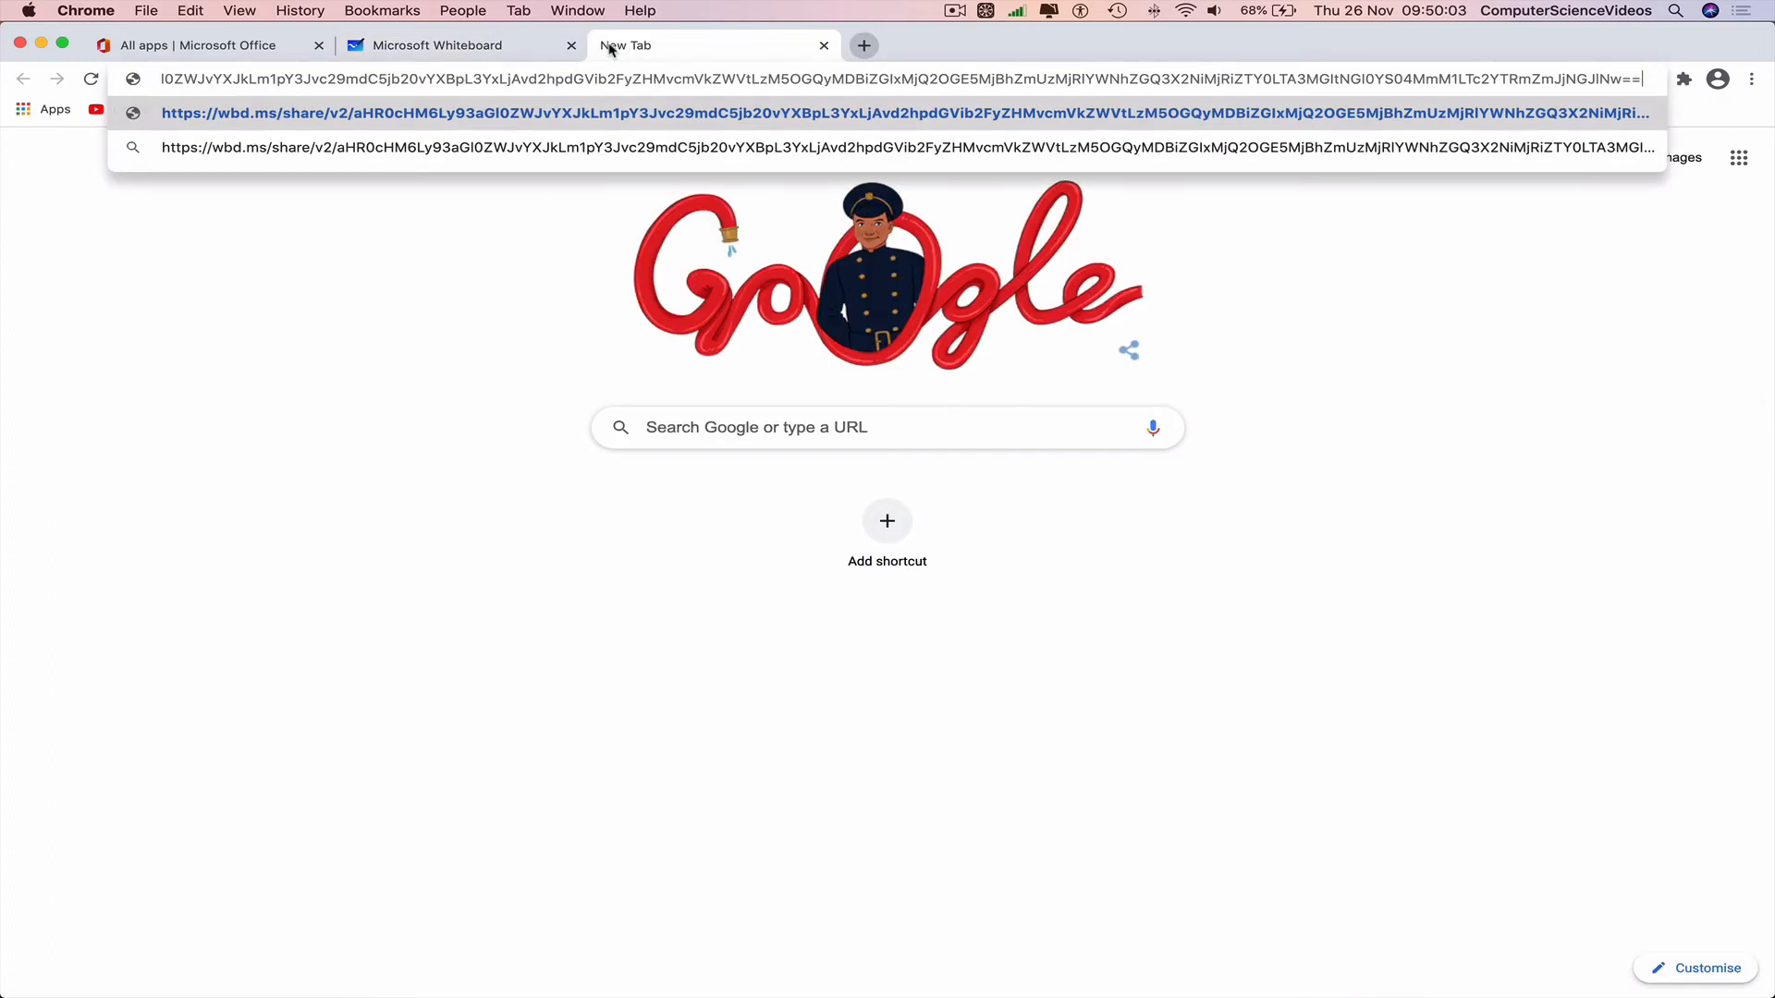
# Paste the copied share link into the new tab and load the shared board.
pyautogui.press('Return')
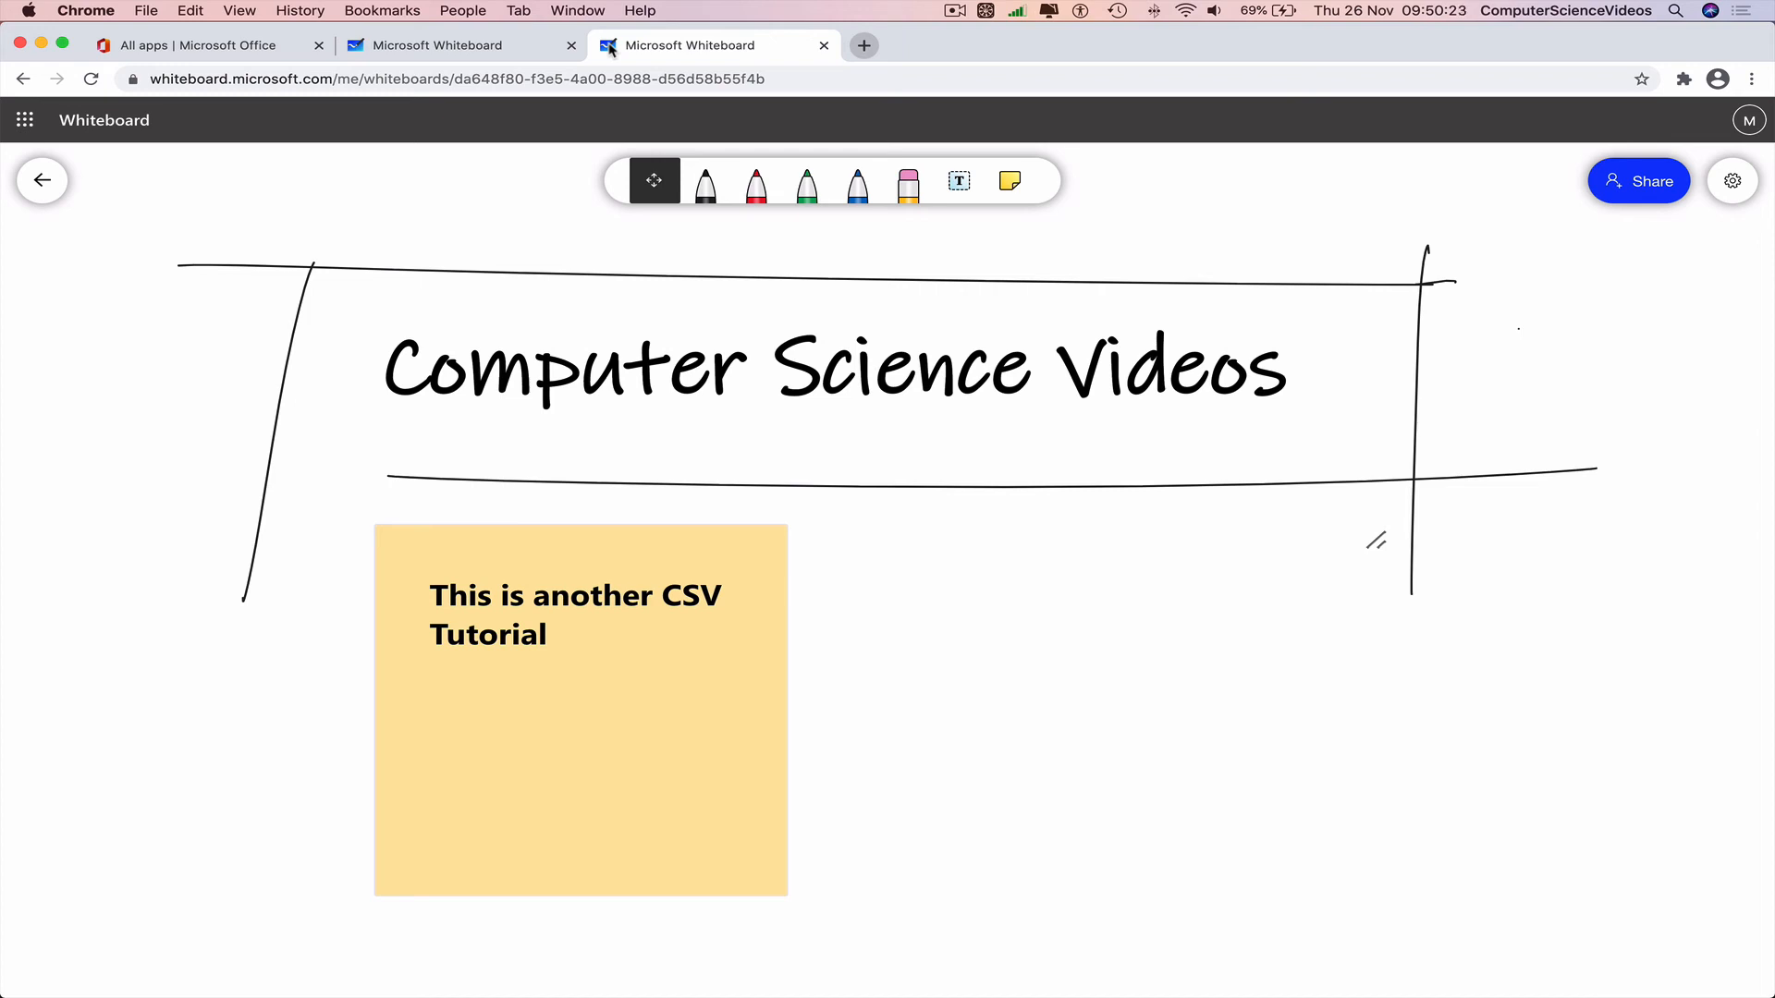
# Close the Share panel on the original board and take a full-screen screenshot, then start an area capture.
pyautogui.click(487, 51)
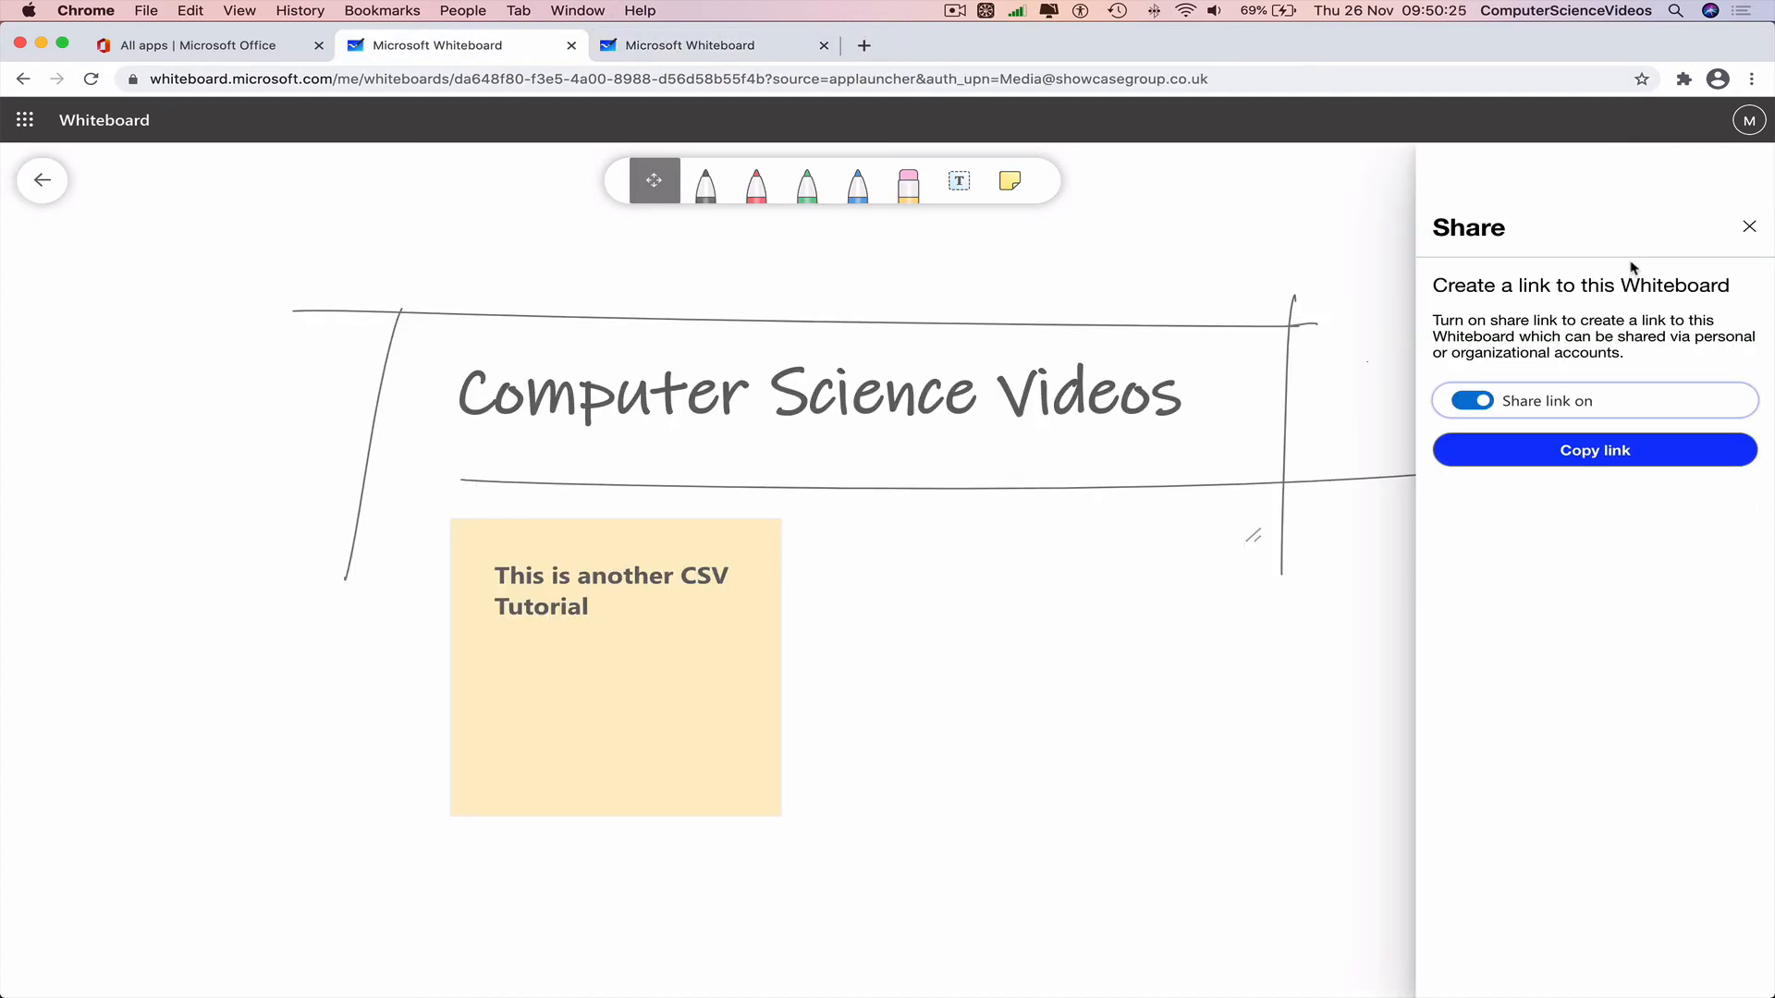
pyautogui.click(1748, 227)
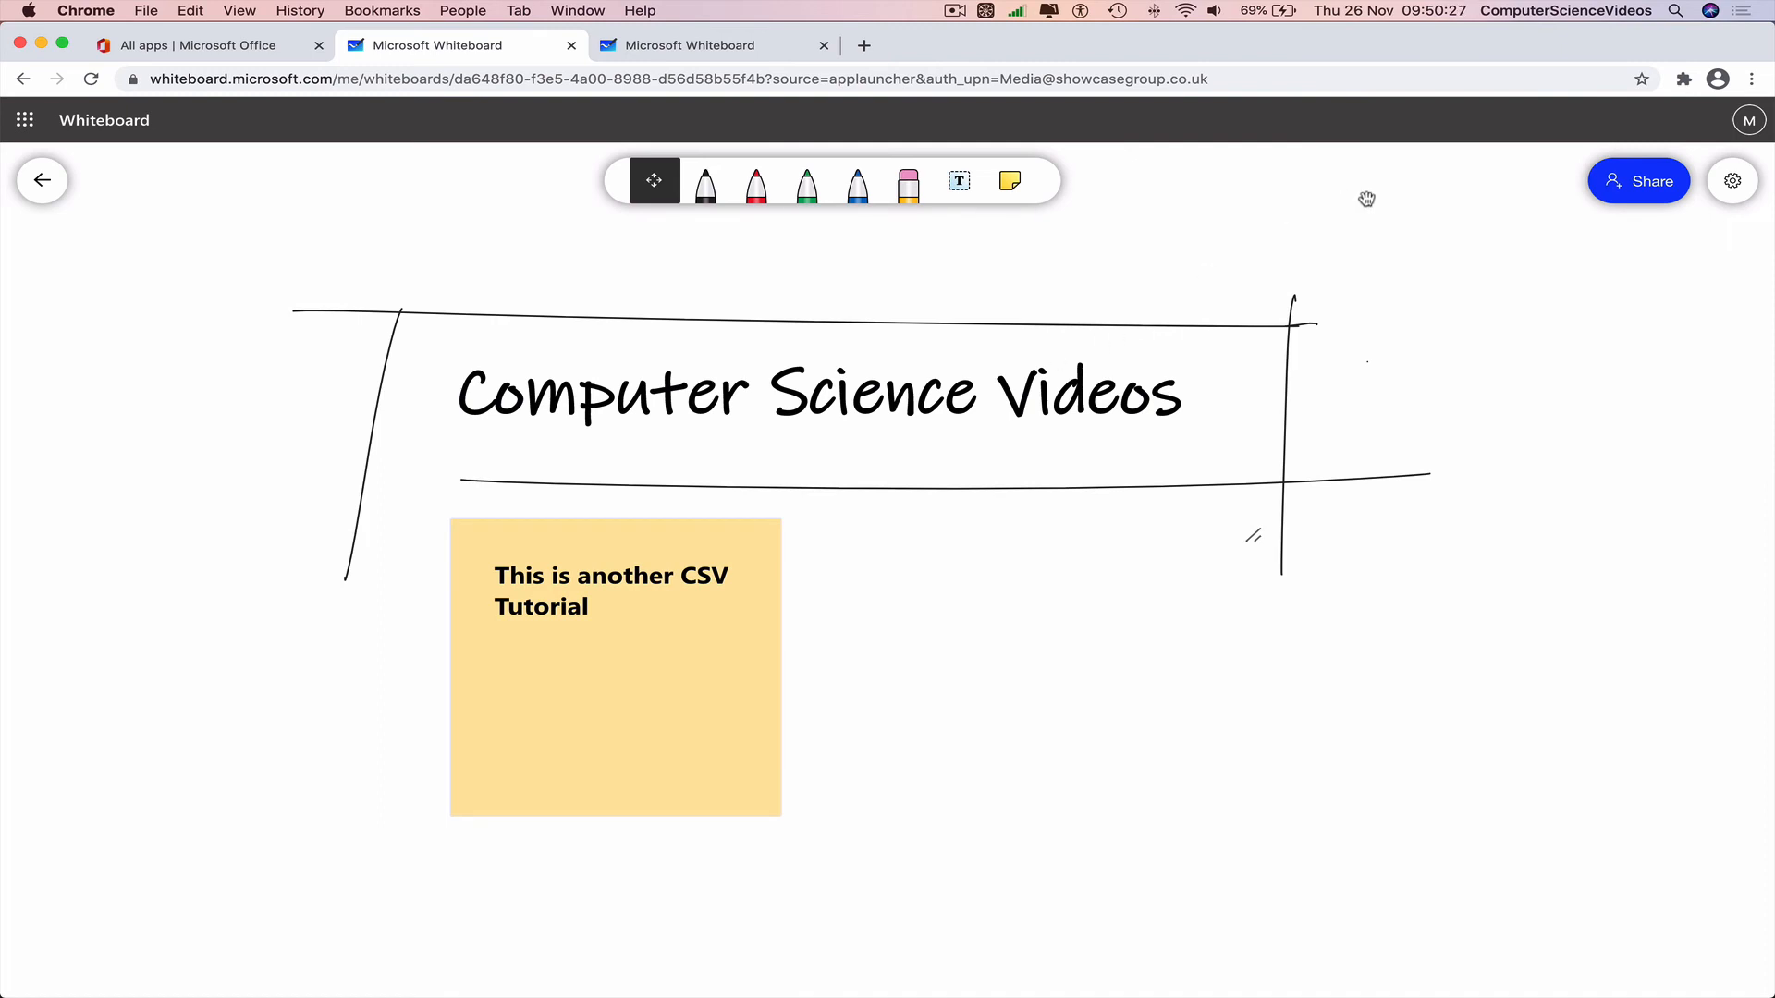
pyautogui.press('super+shift+3')
pyautogui.press('super+shift+4')
# Capture the board area as a cropped screenshot and open both desktop screenshots in Preview.
pyautogui.moveTo(111, 230); pyautogui.dragTo(1669, 935)
pyautogui.hotkey('ctrl', 'Right')
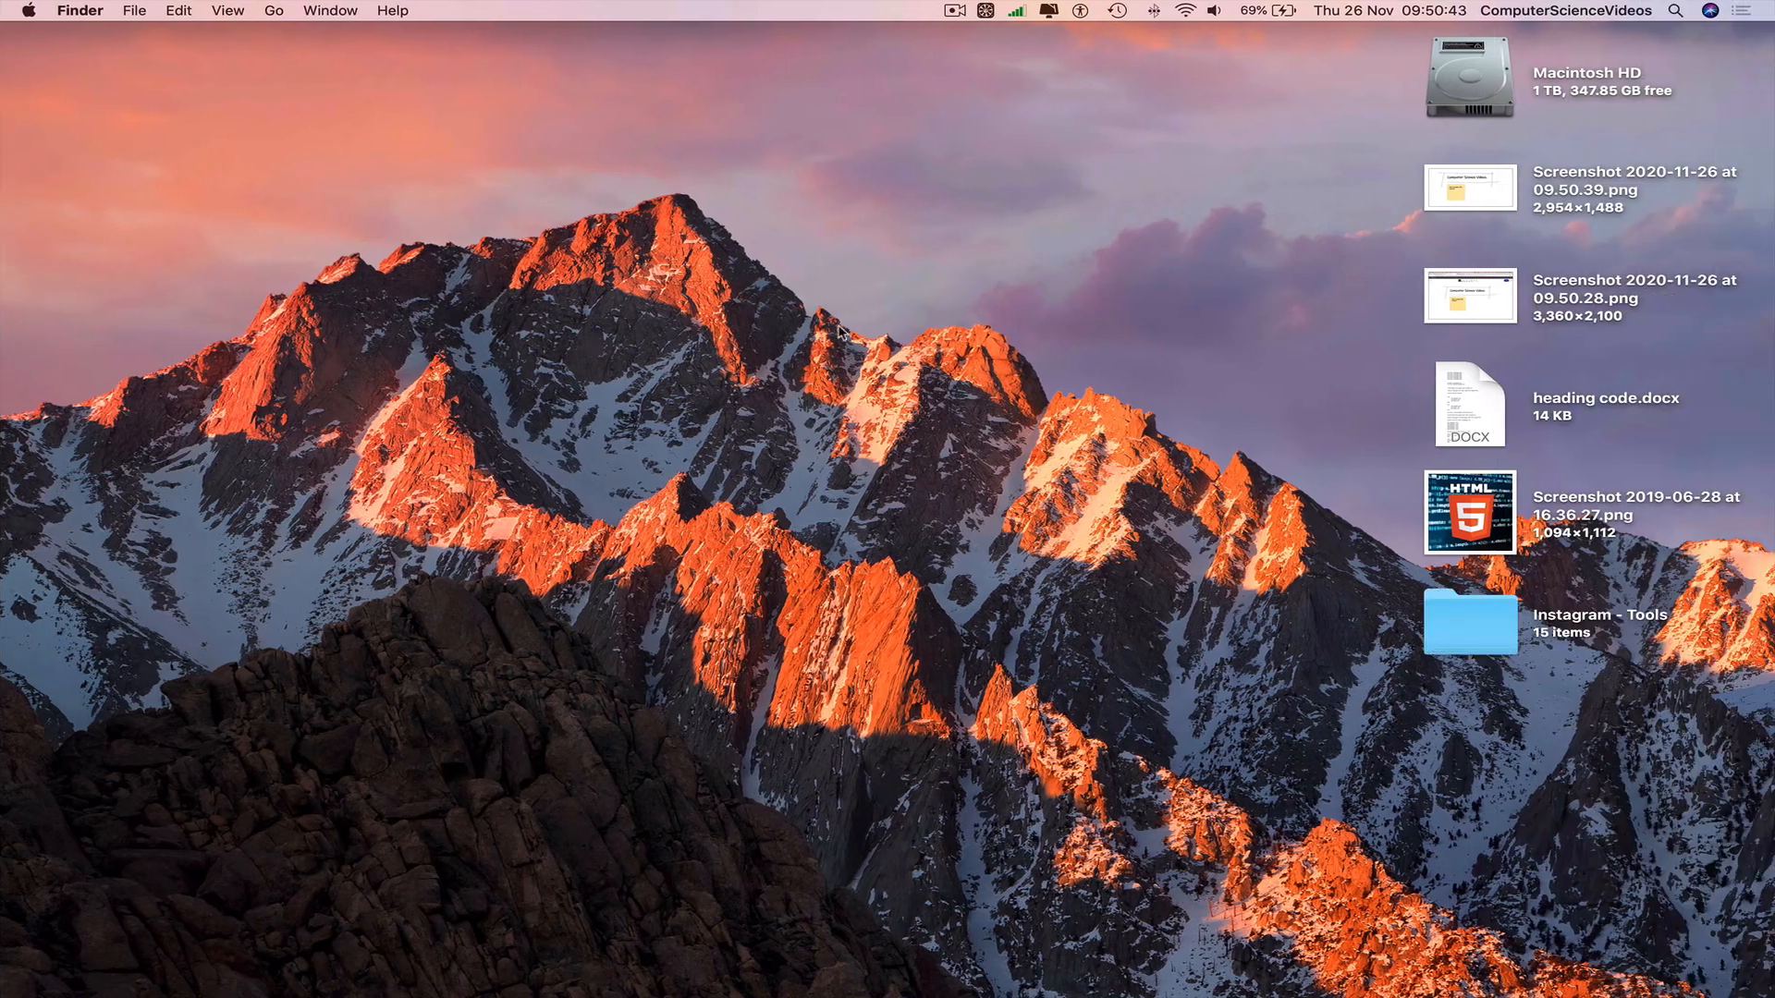
pyautogui.doubleClick(1467, 303)
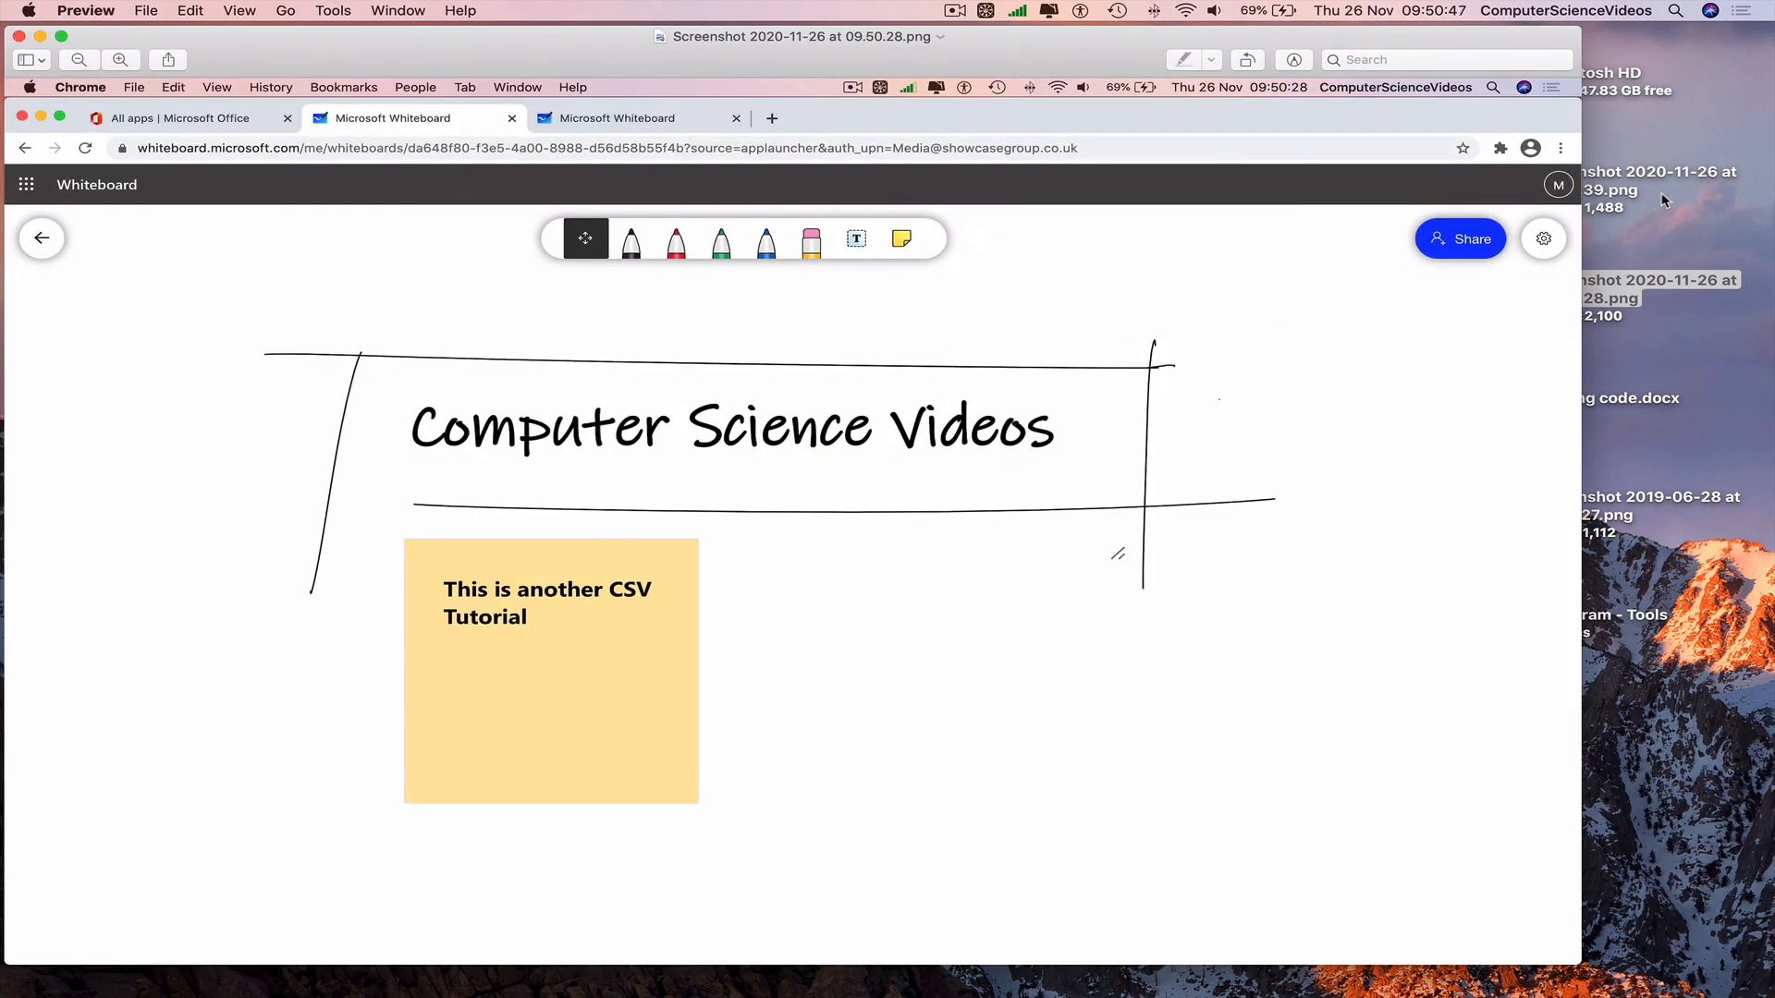
pyautogui.doubleClick(1662, 192)
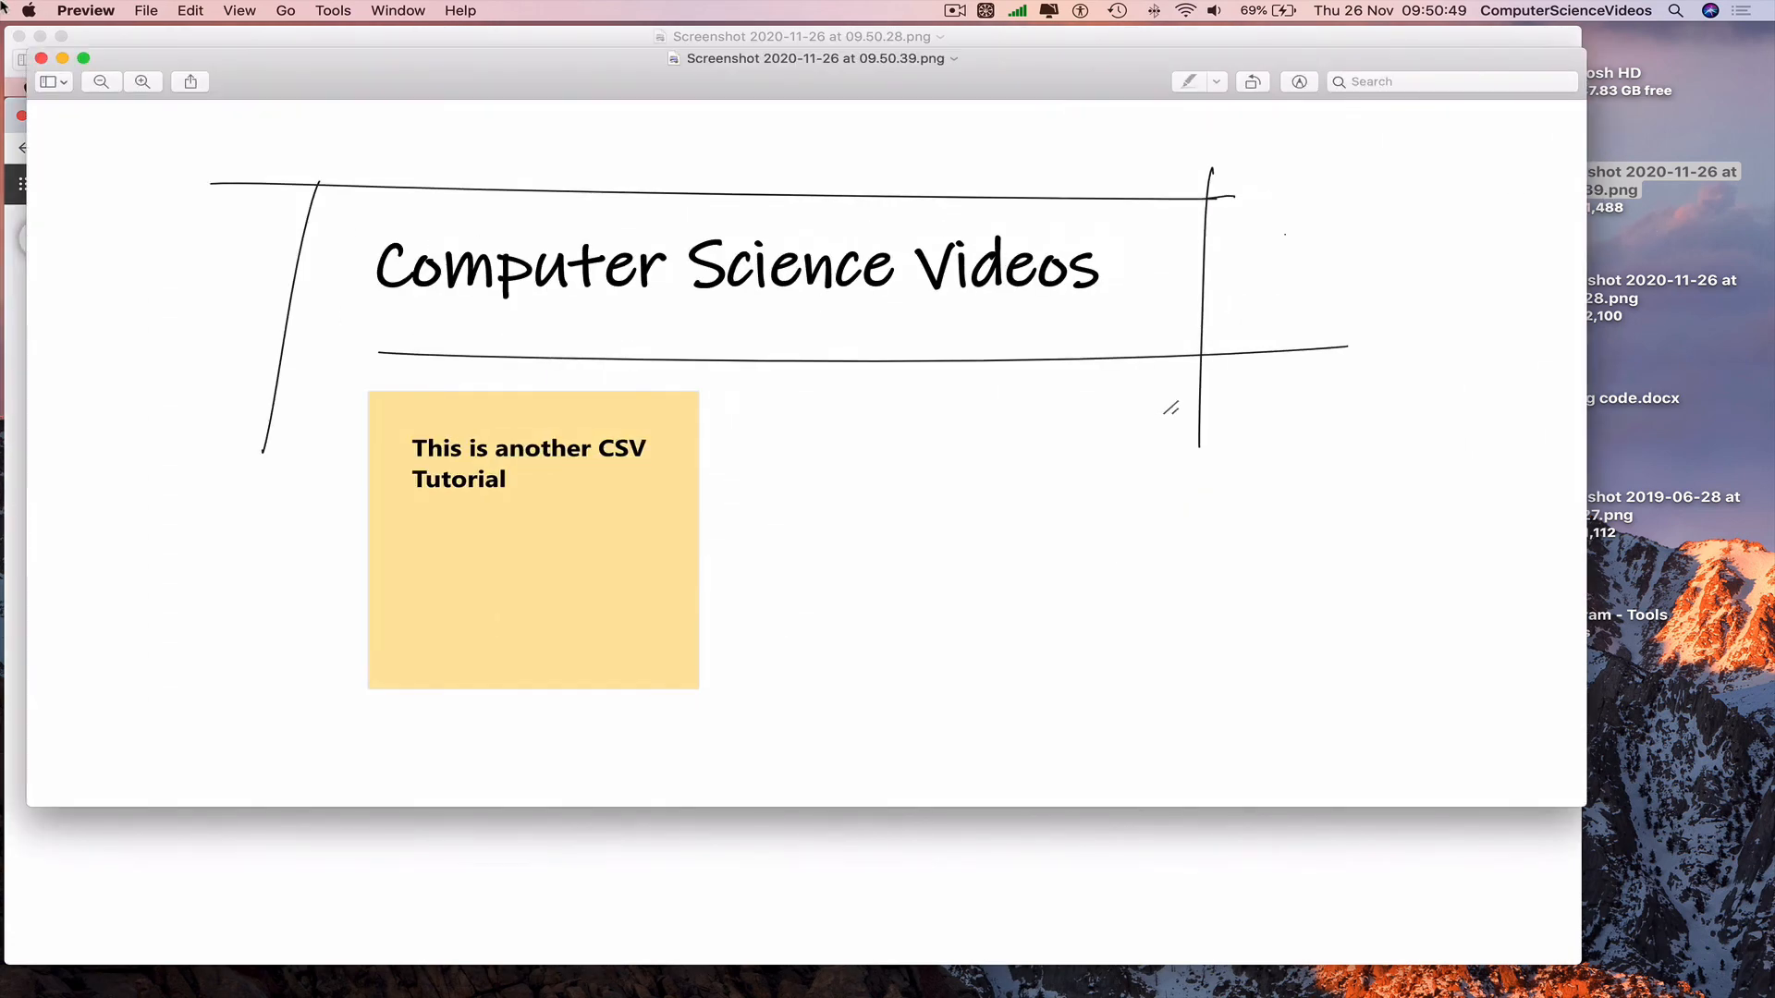
# Close both screenshot windows, quit Preview and return to the whiteboard in the browser.
pyautogui.click(41, 58)
pyautogui.click(19, 36)
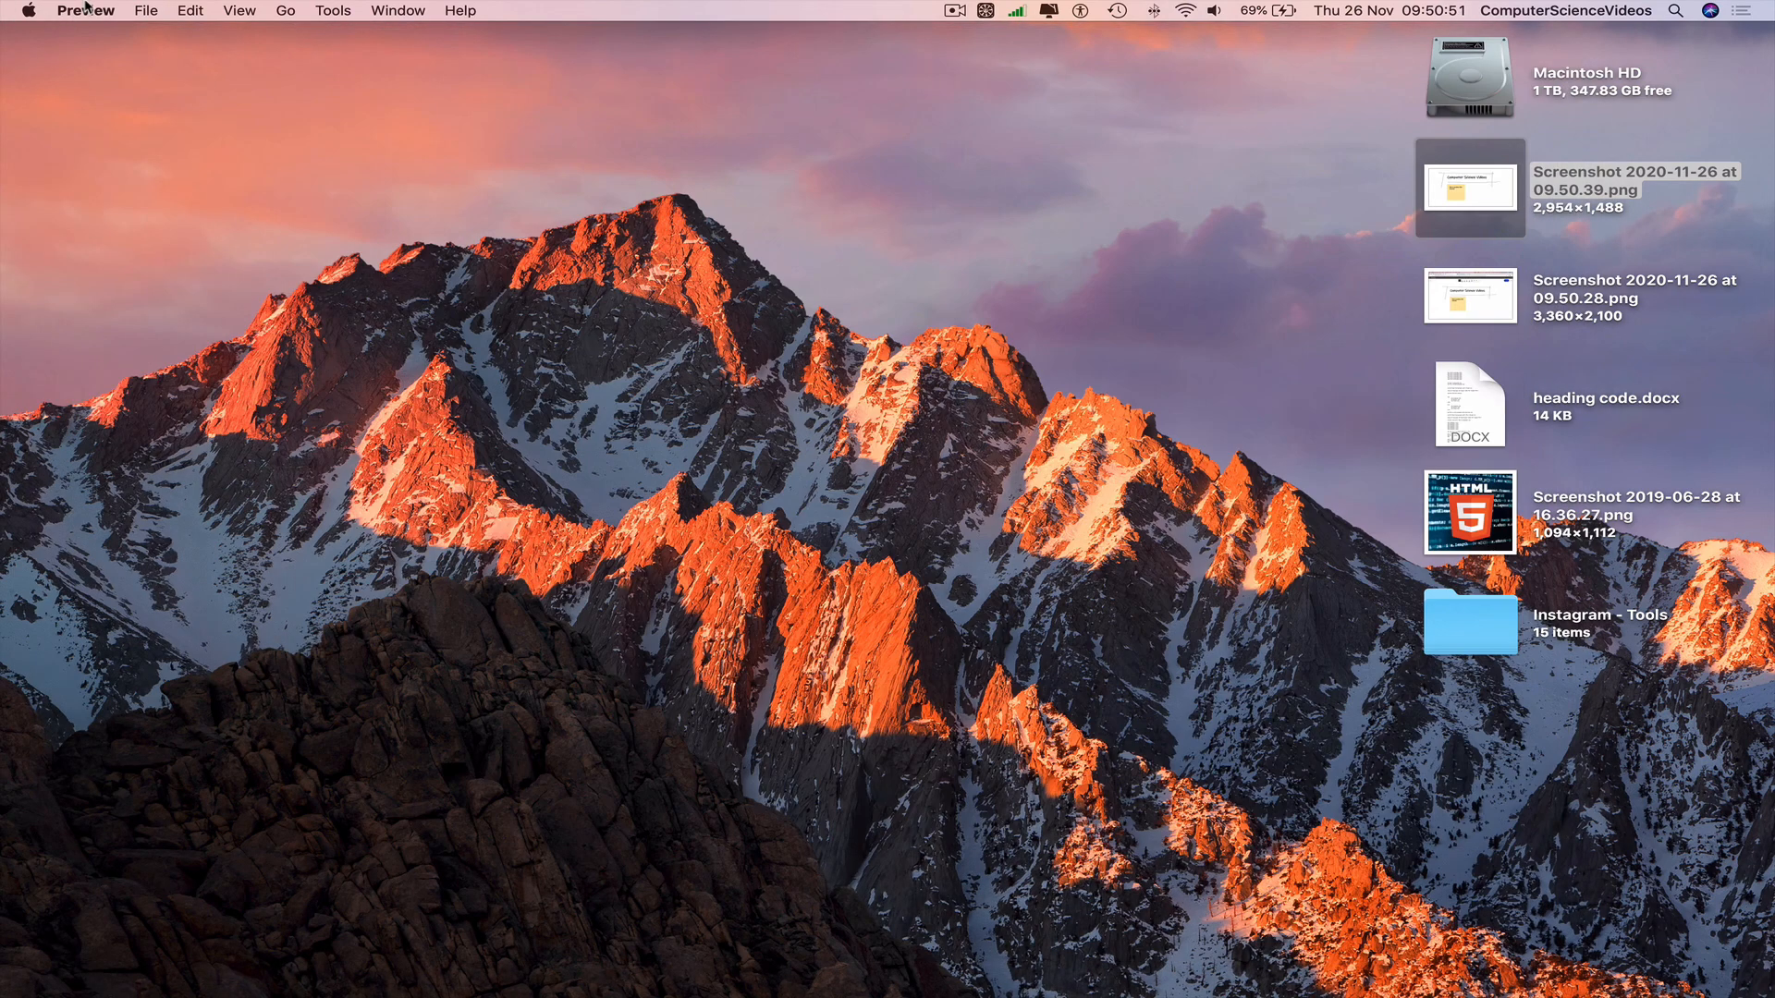
pyautogui.click(87, 8)
pyautogui.click(123, 187)
pyautogui.hotkey('ctrl', 'Left')
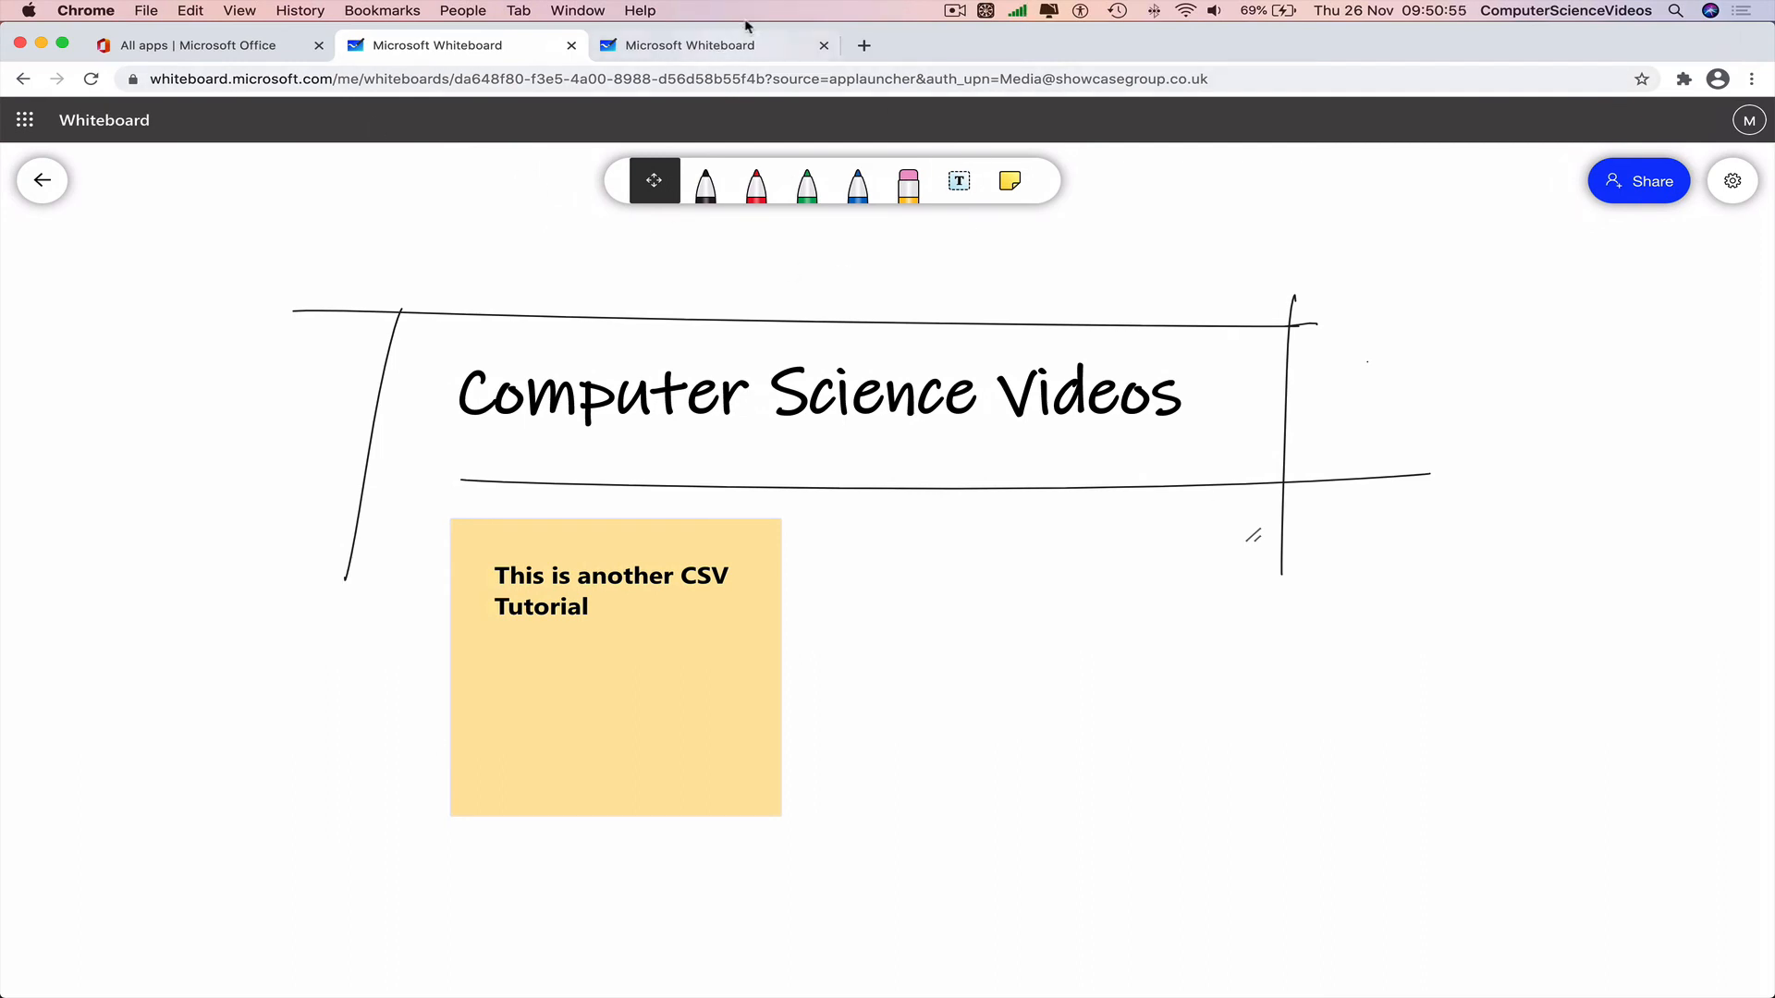
# Close the extra shared whiteboard tab and quit Google Chrome.
pyautogui.click(824, 46)
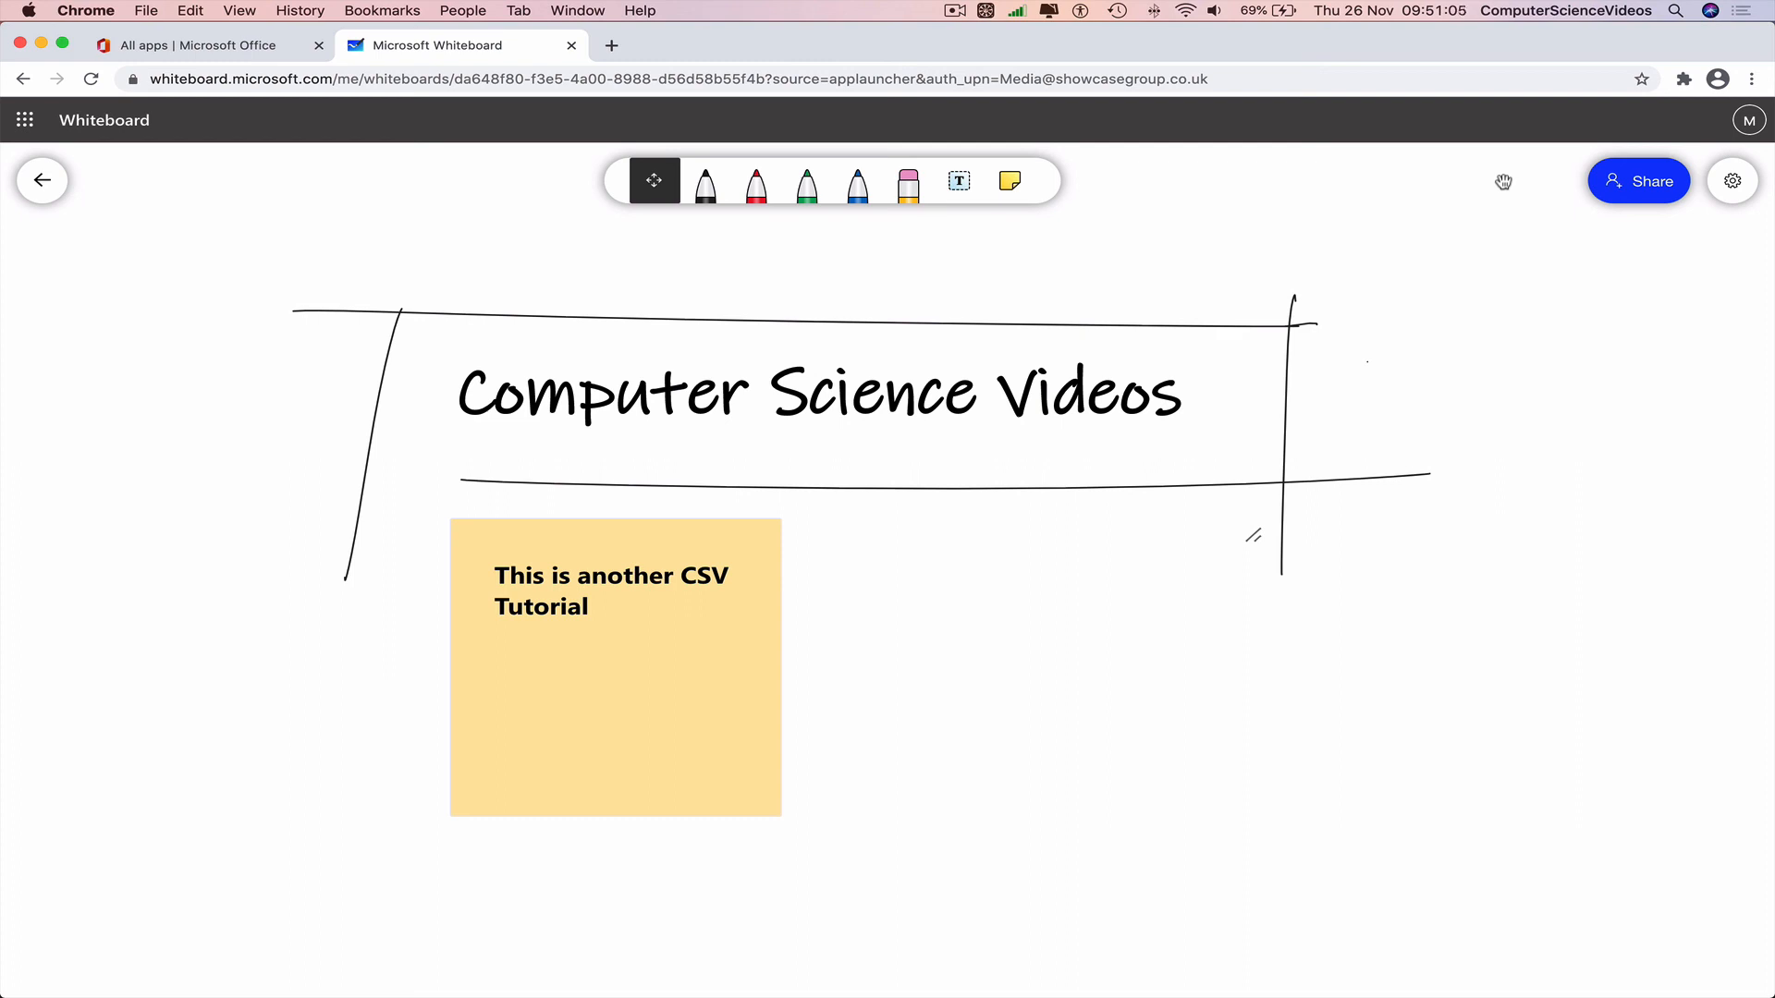
pyautogui.click(101, 10)
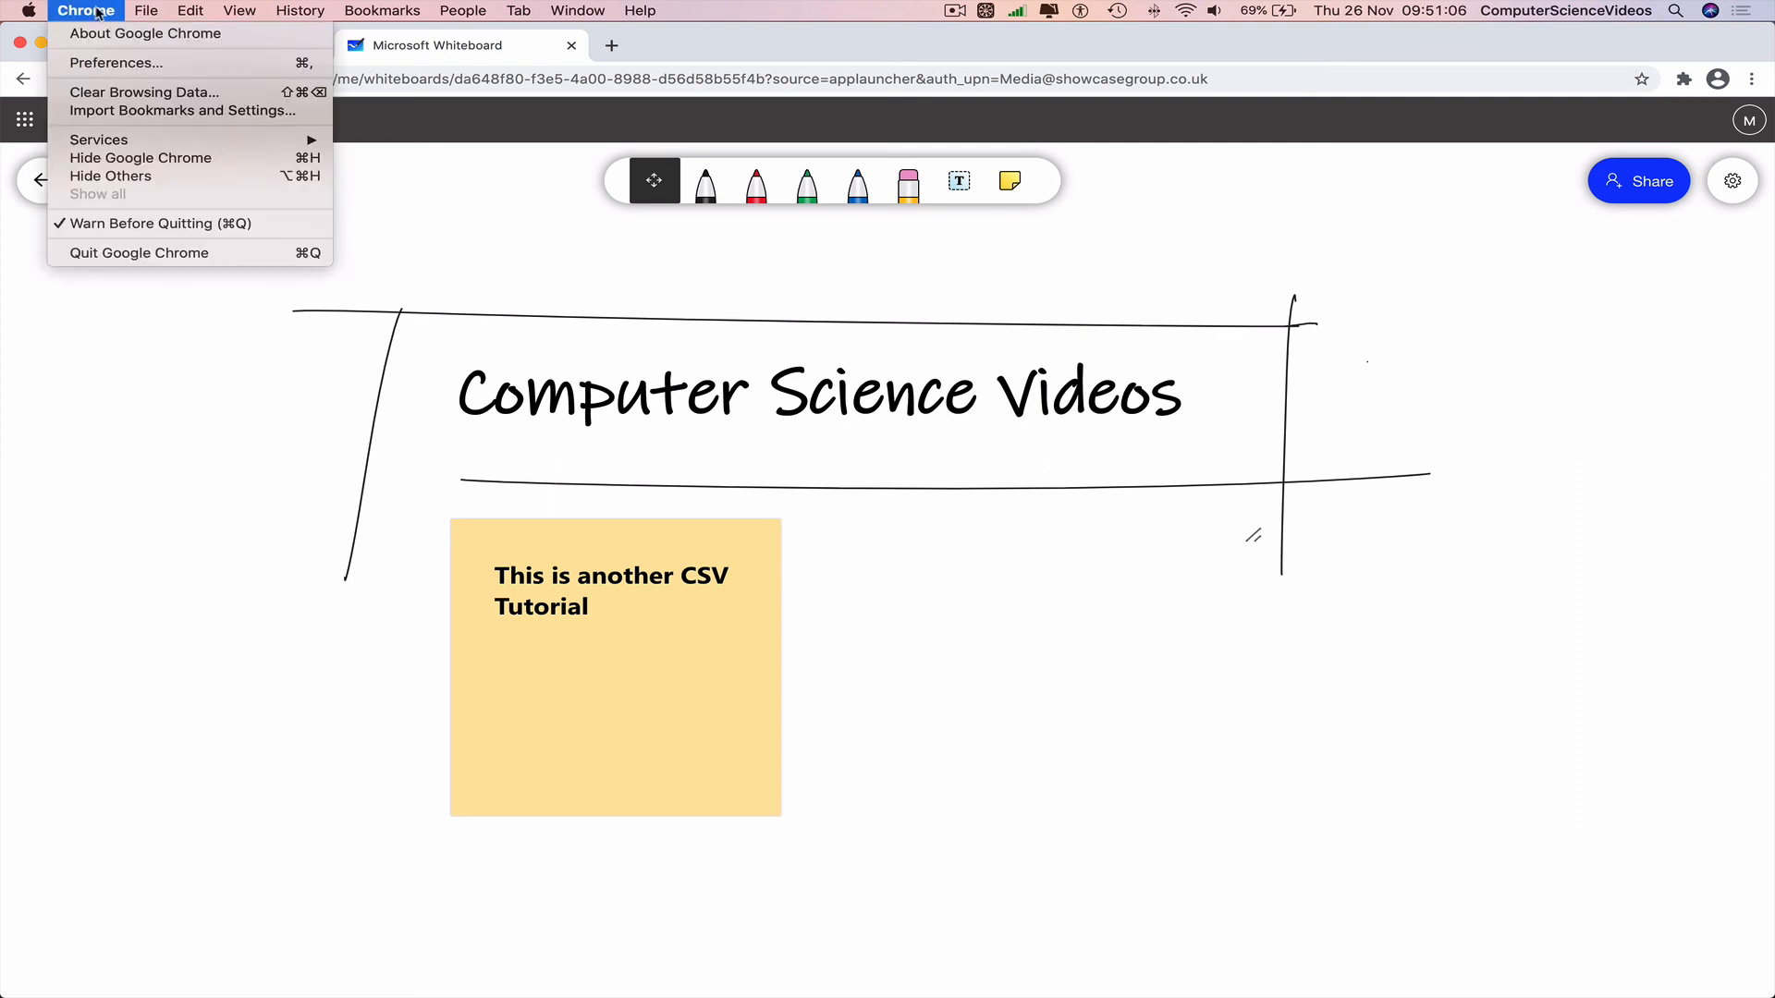
pyautogui.click(136, 255)
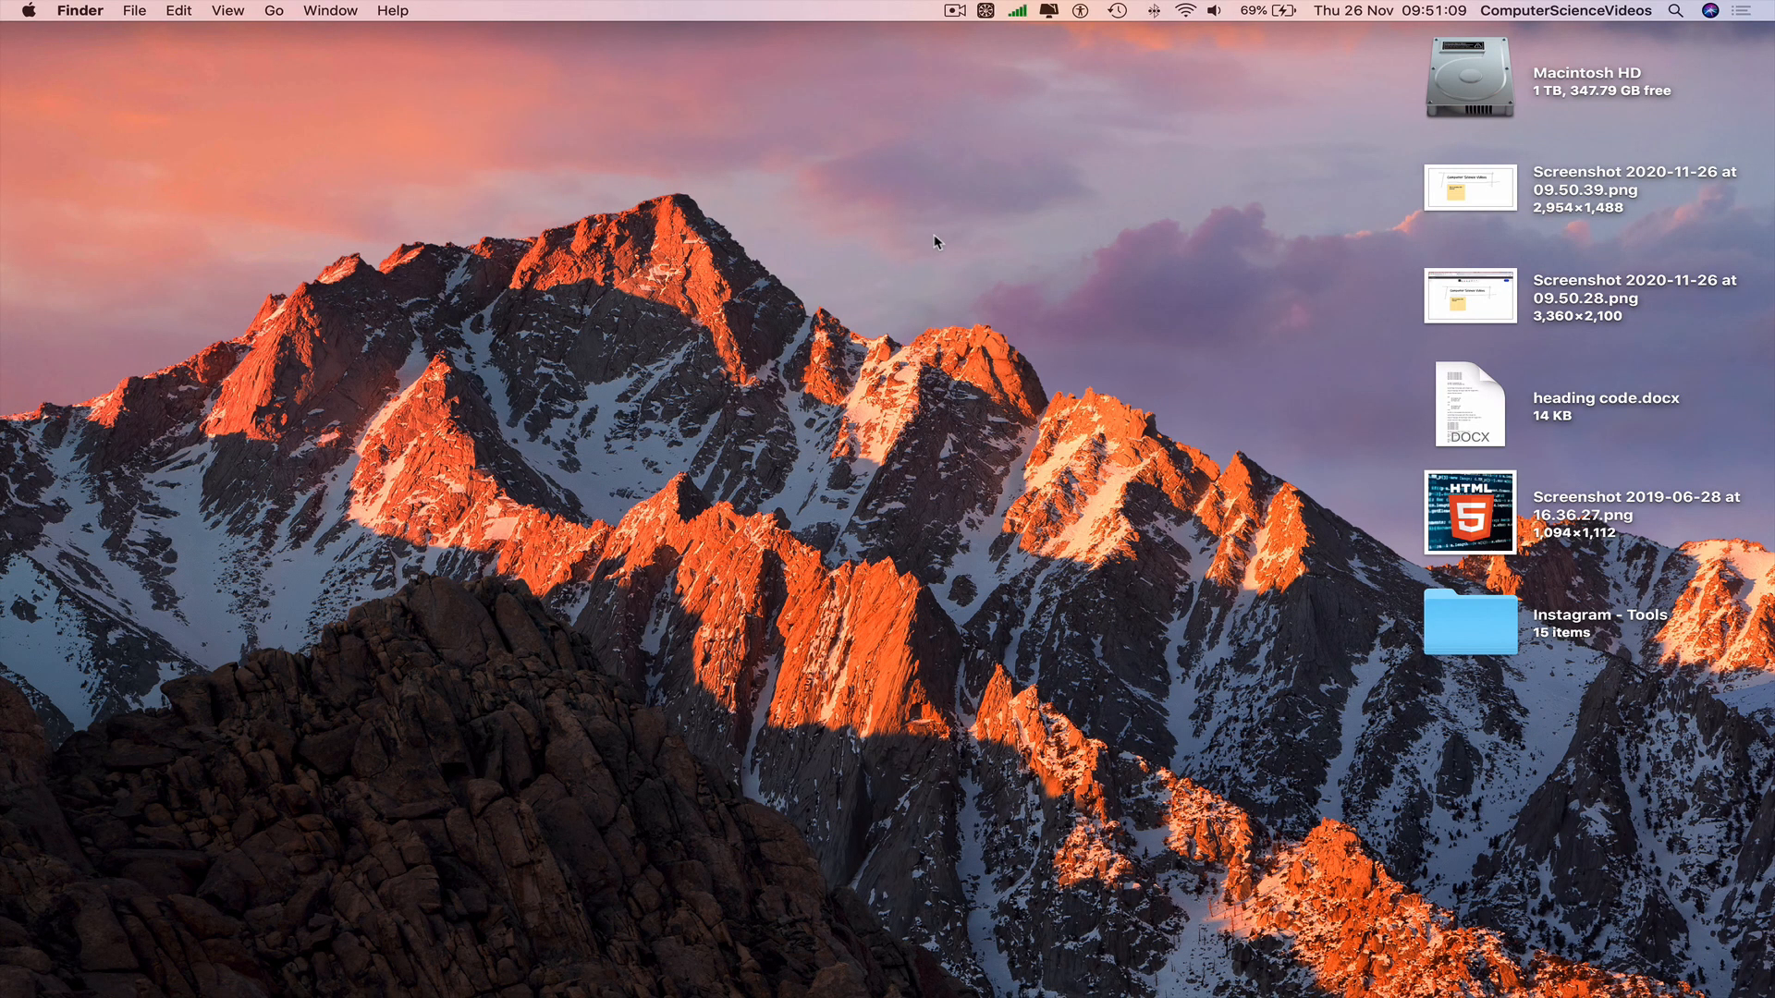